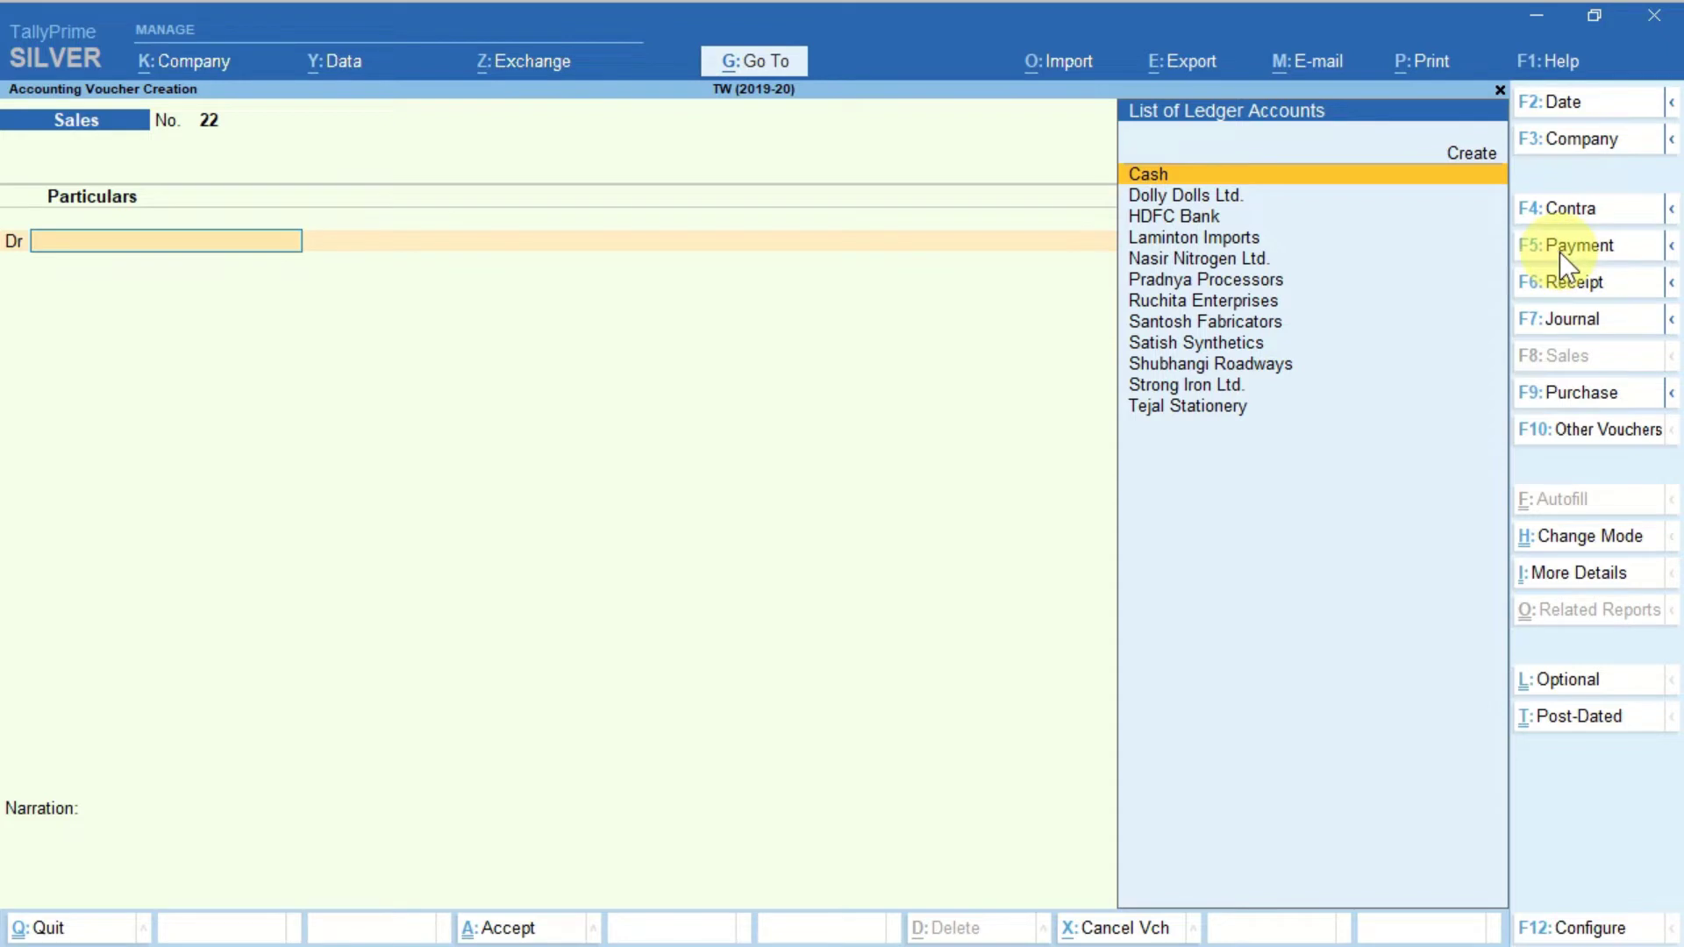
- Start a payment voucher and set its date to 2-Nov-2019
click(1560, 251)
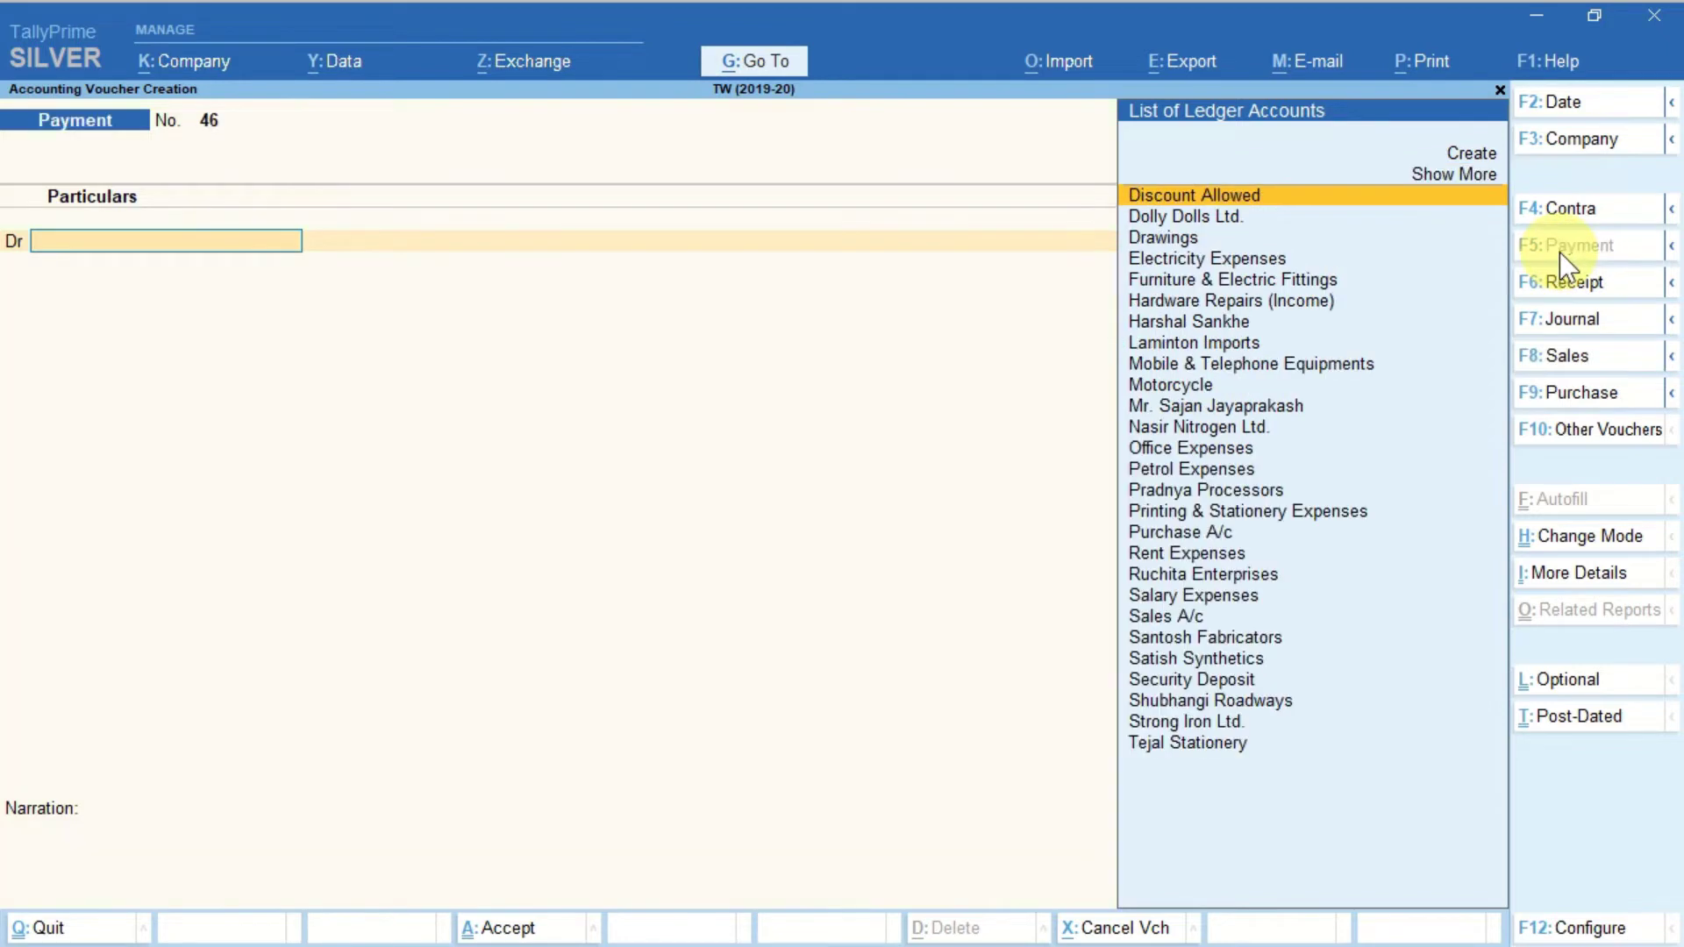
click(1563, 103)
text(2n)
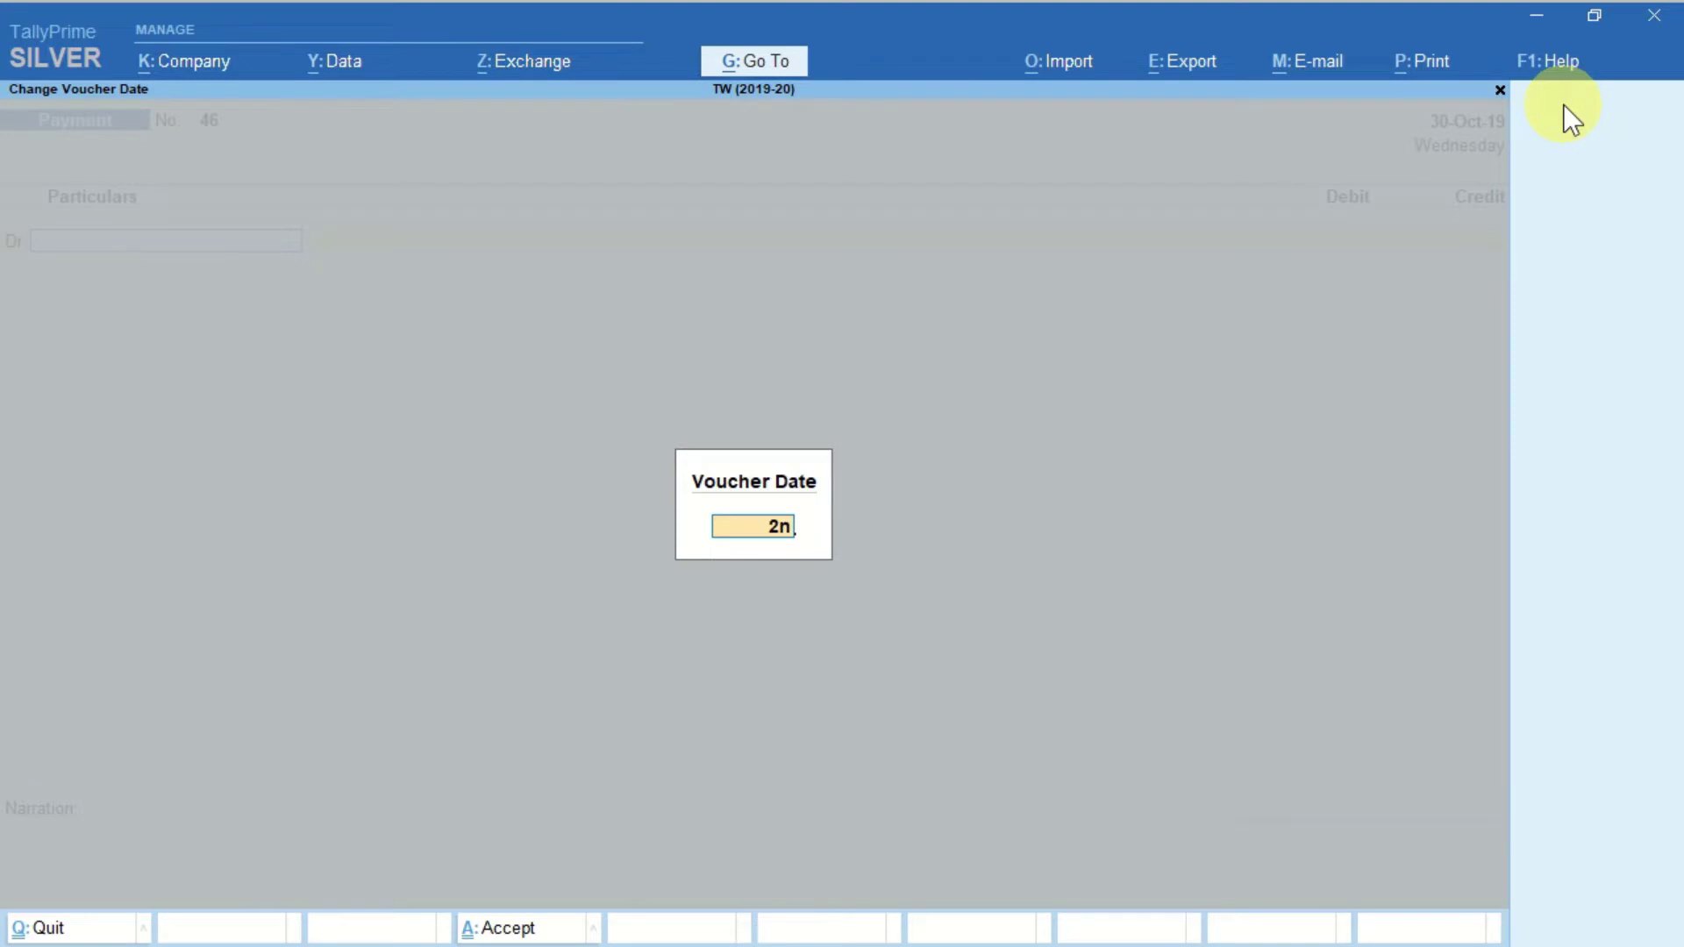
key(Return)
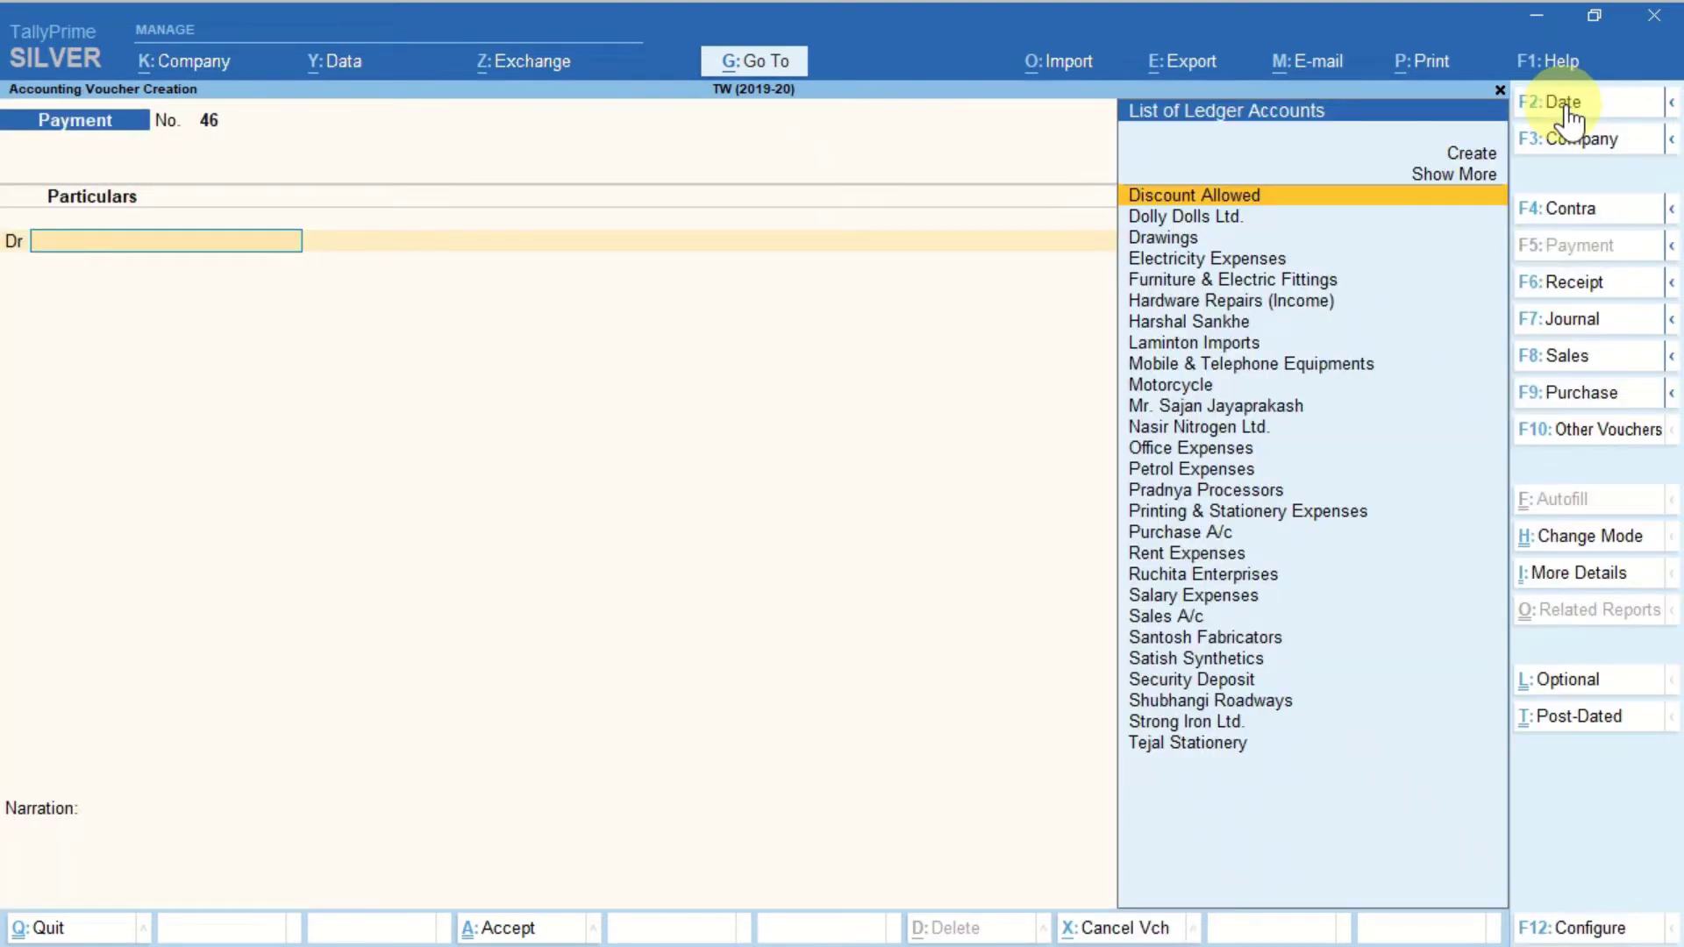
- Debit 10,000 to the individual's ledger listed just below Hardware Repairs (Income)
text(Ha)
key(Down)
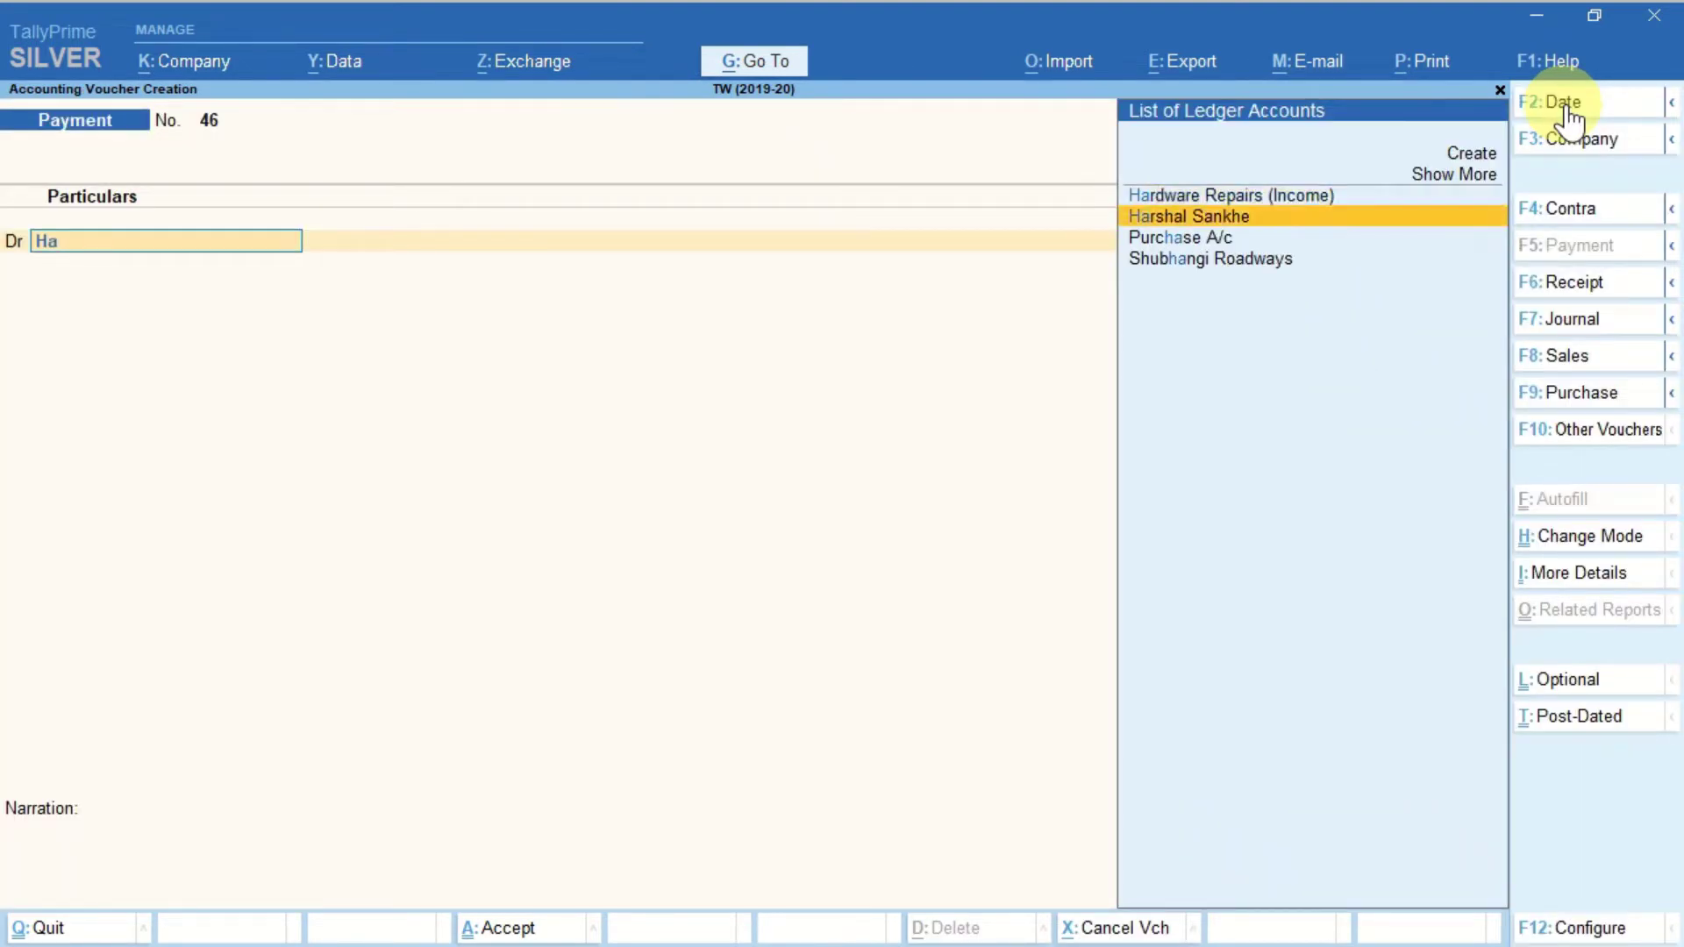
key(Return)
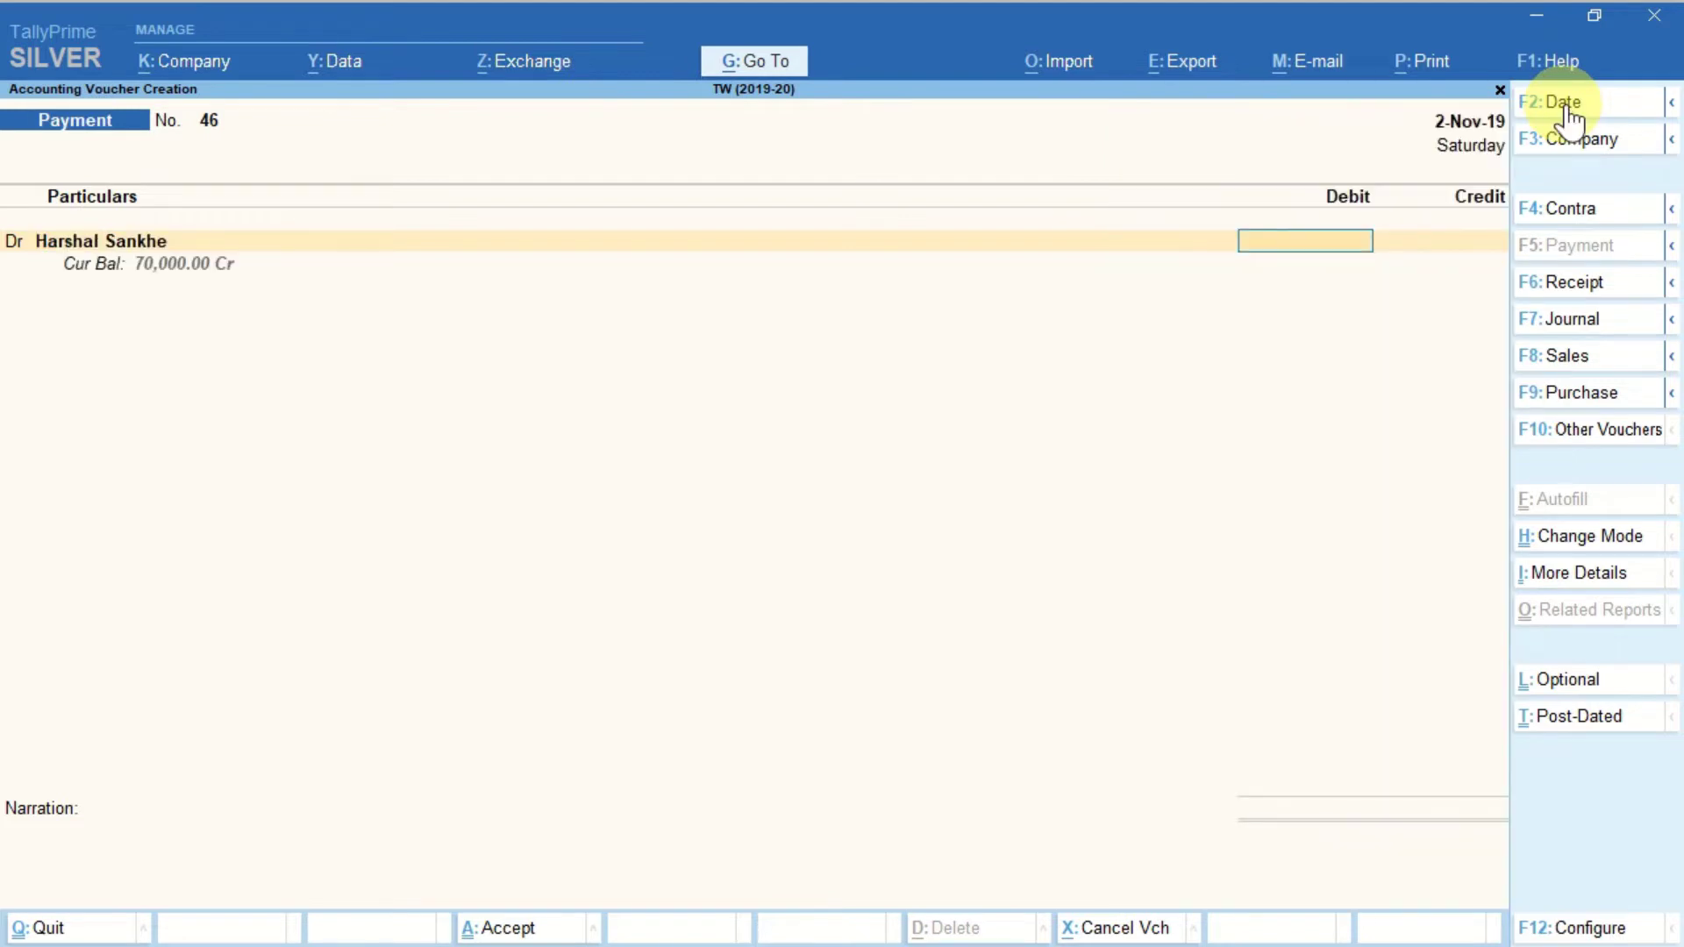
text(100000)
key(Return)
- Credit 10,000 to HDFC Bank with a cheque allocation, leave the narration empty and save the payment voucher
key(Return)
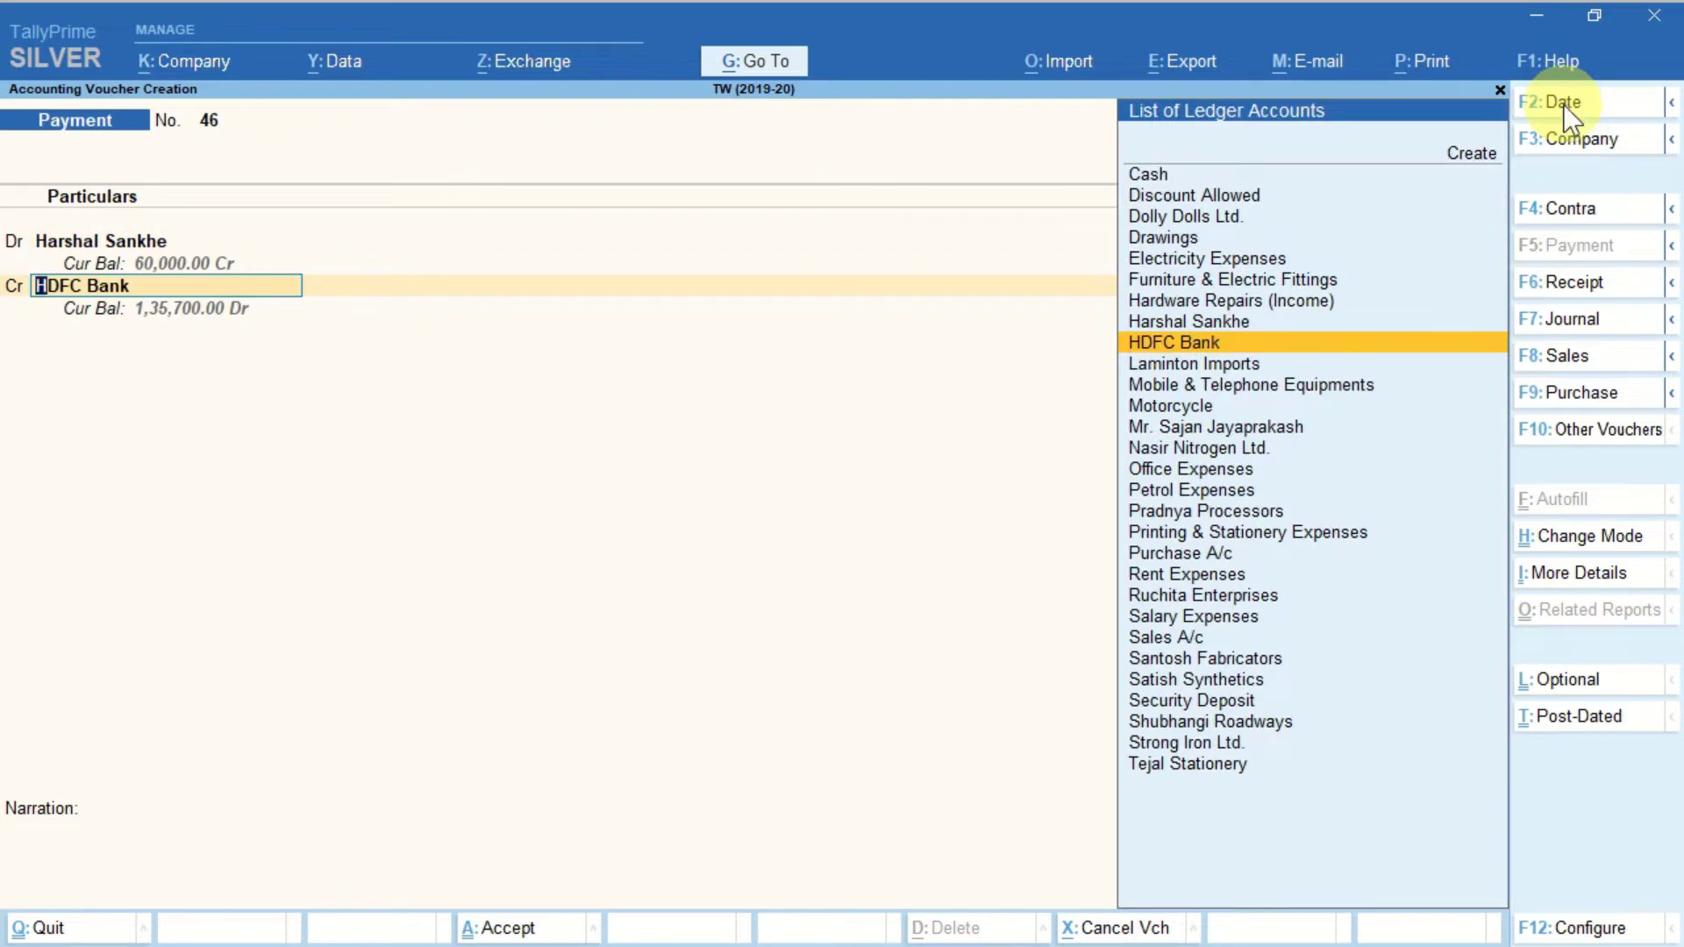
key(Return)
key(Return)
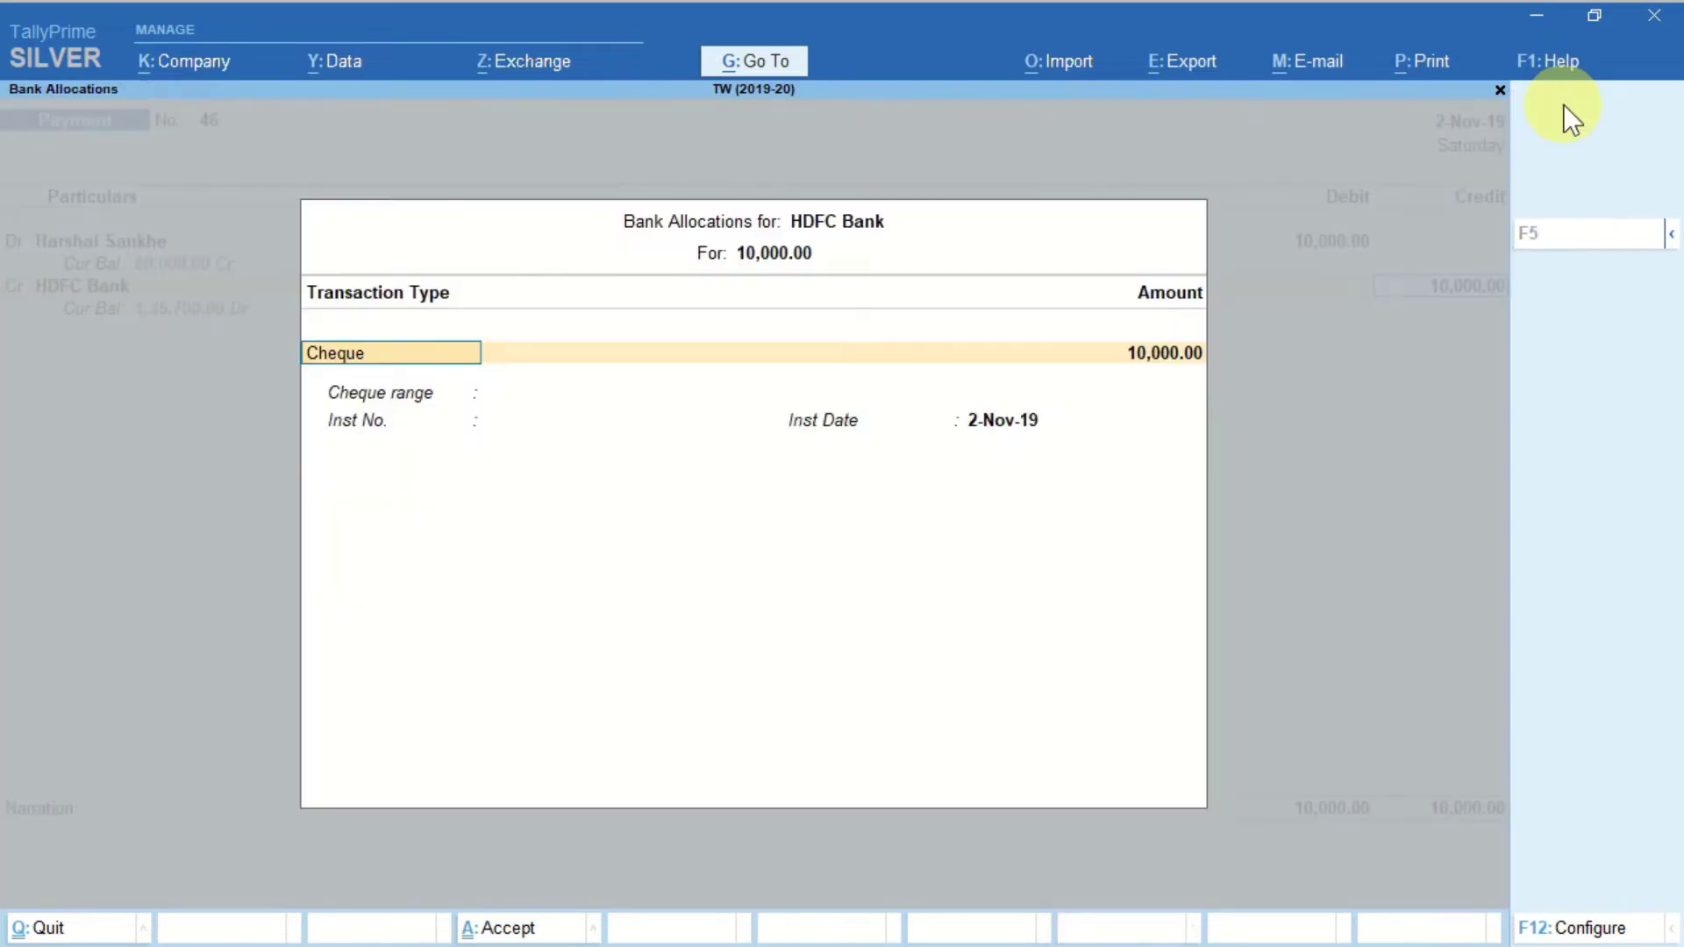
key(ctrl+a)
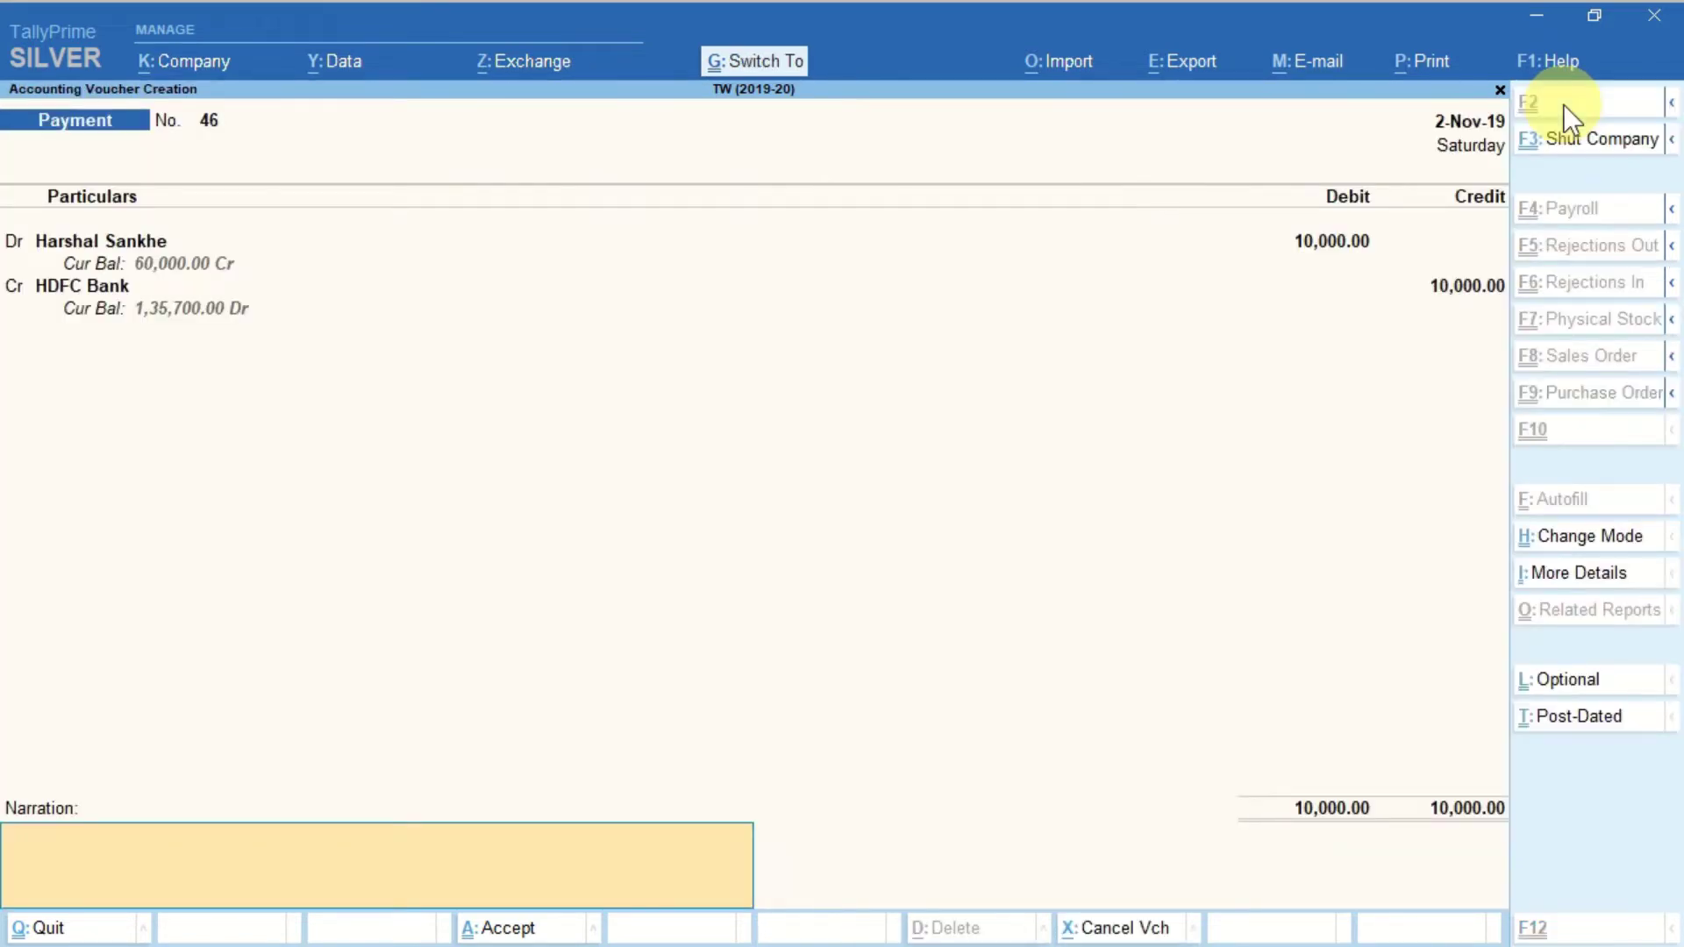
key(Return)
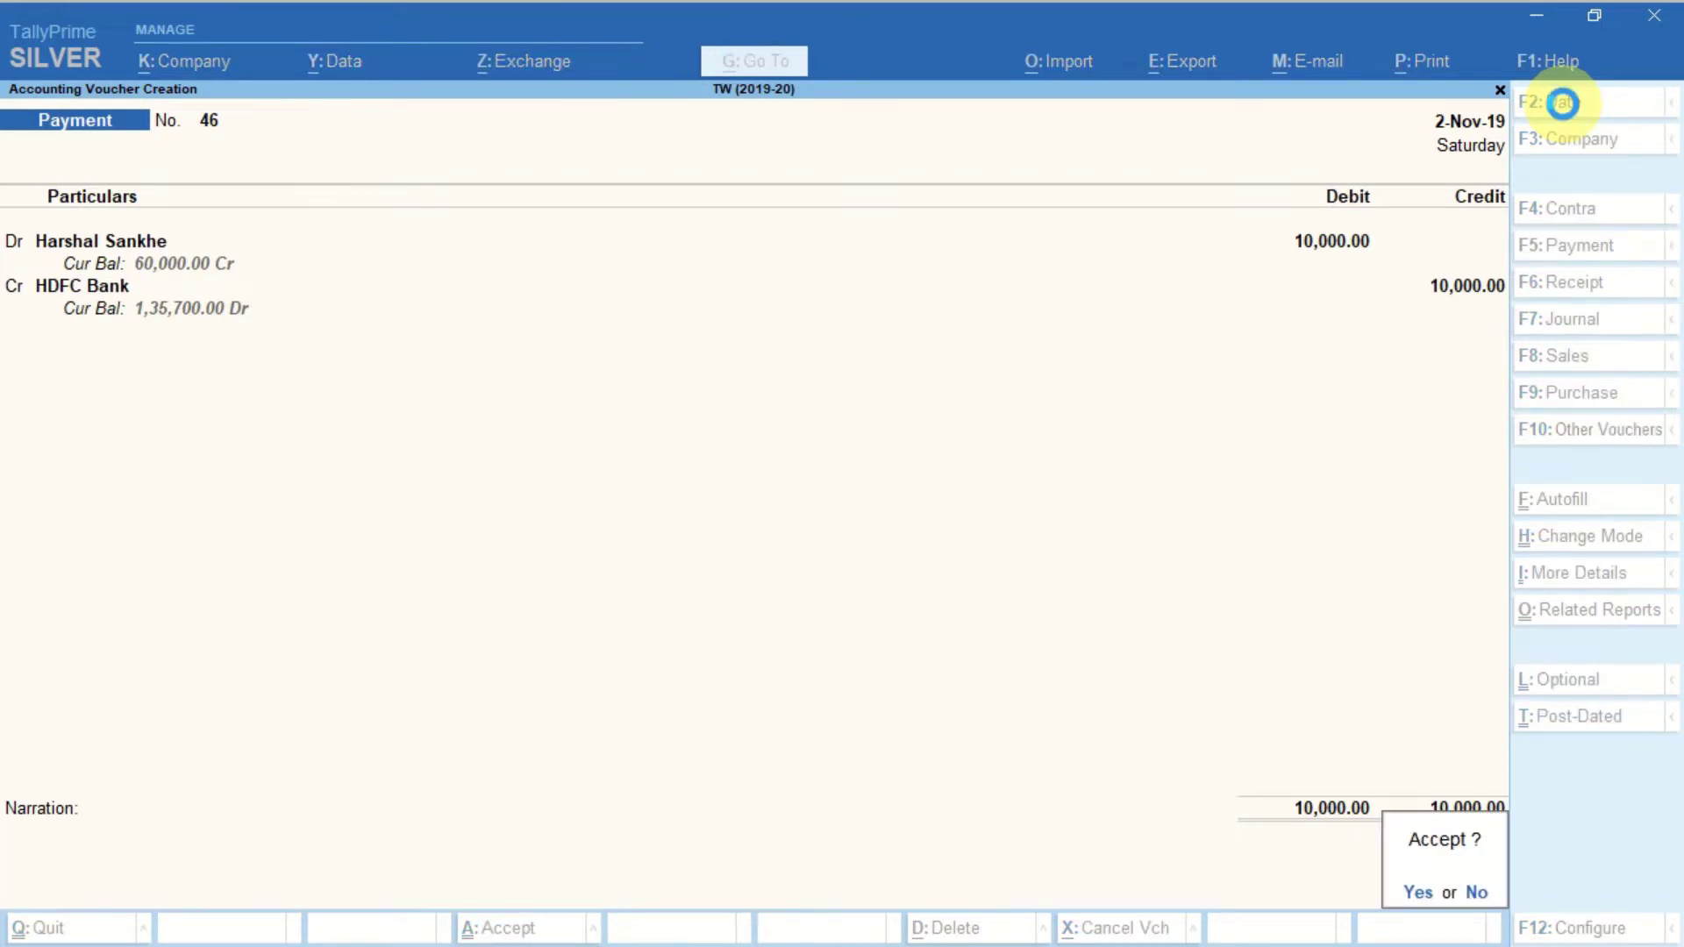
key(ctrl+a)
- Check exercise 89 in the Word document and set the new TallyPrime payment voucher's date to 4-Nov-2019
key(alt+Tab)
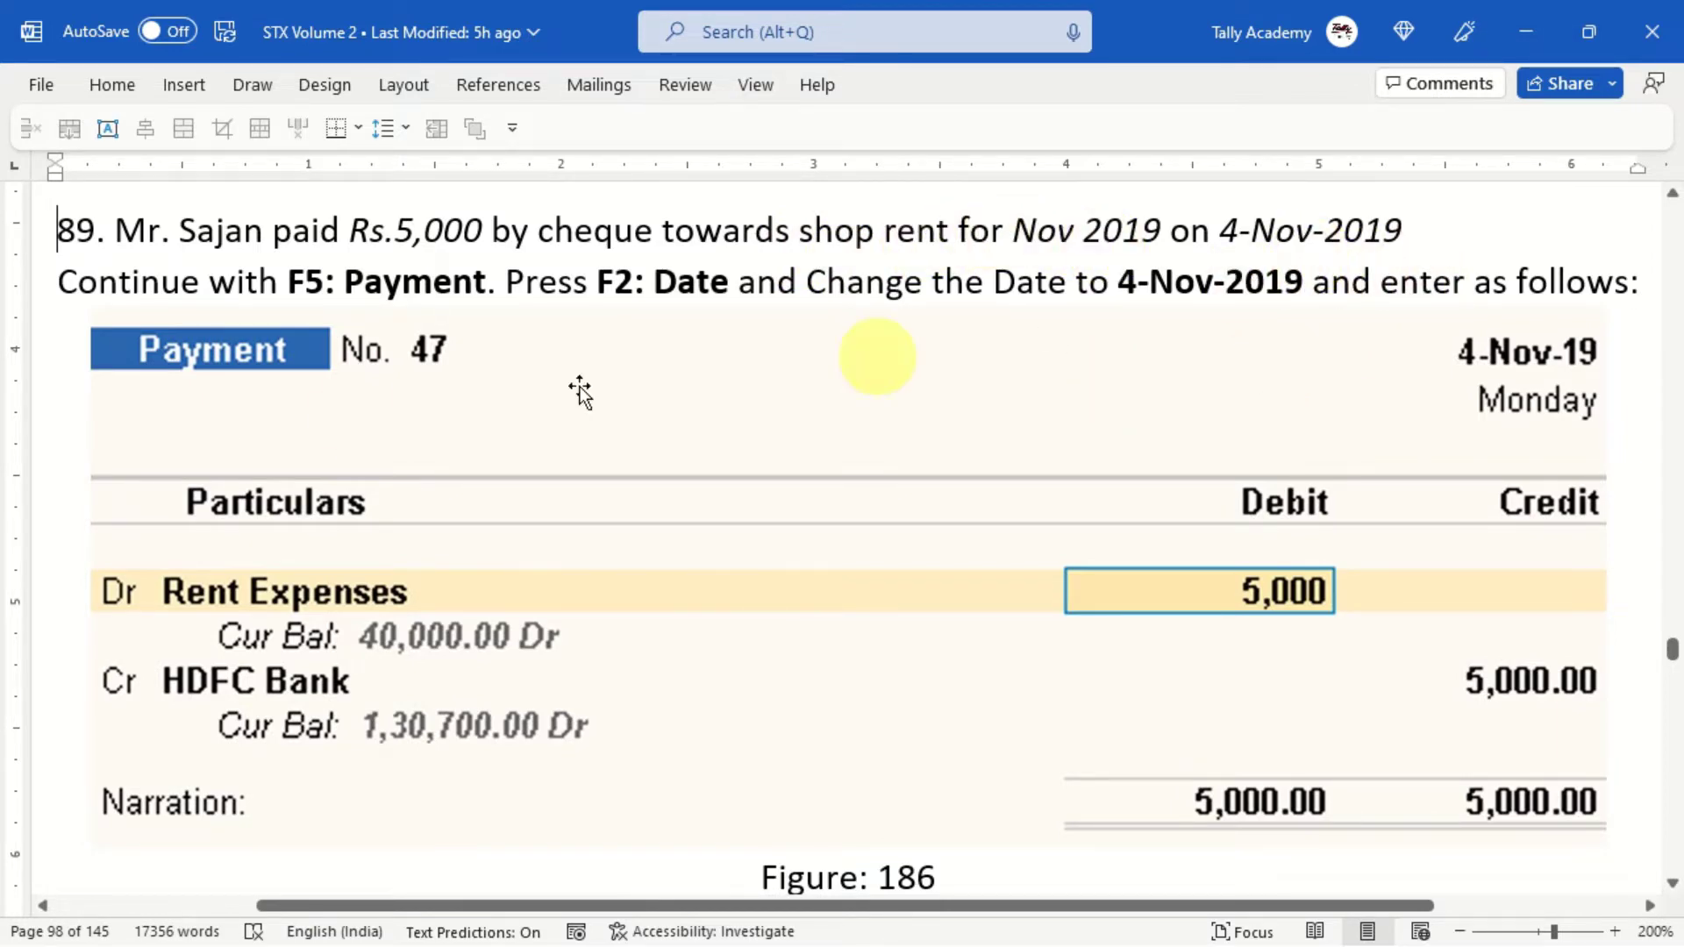
drag(270, 409, 277, 417)
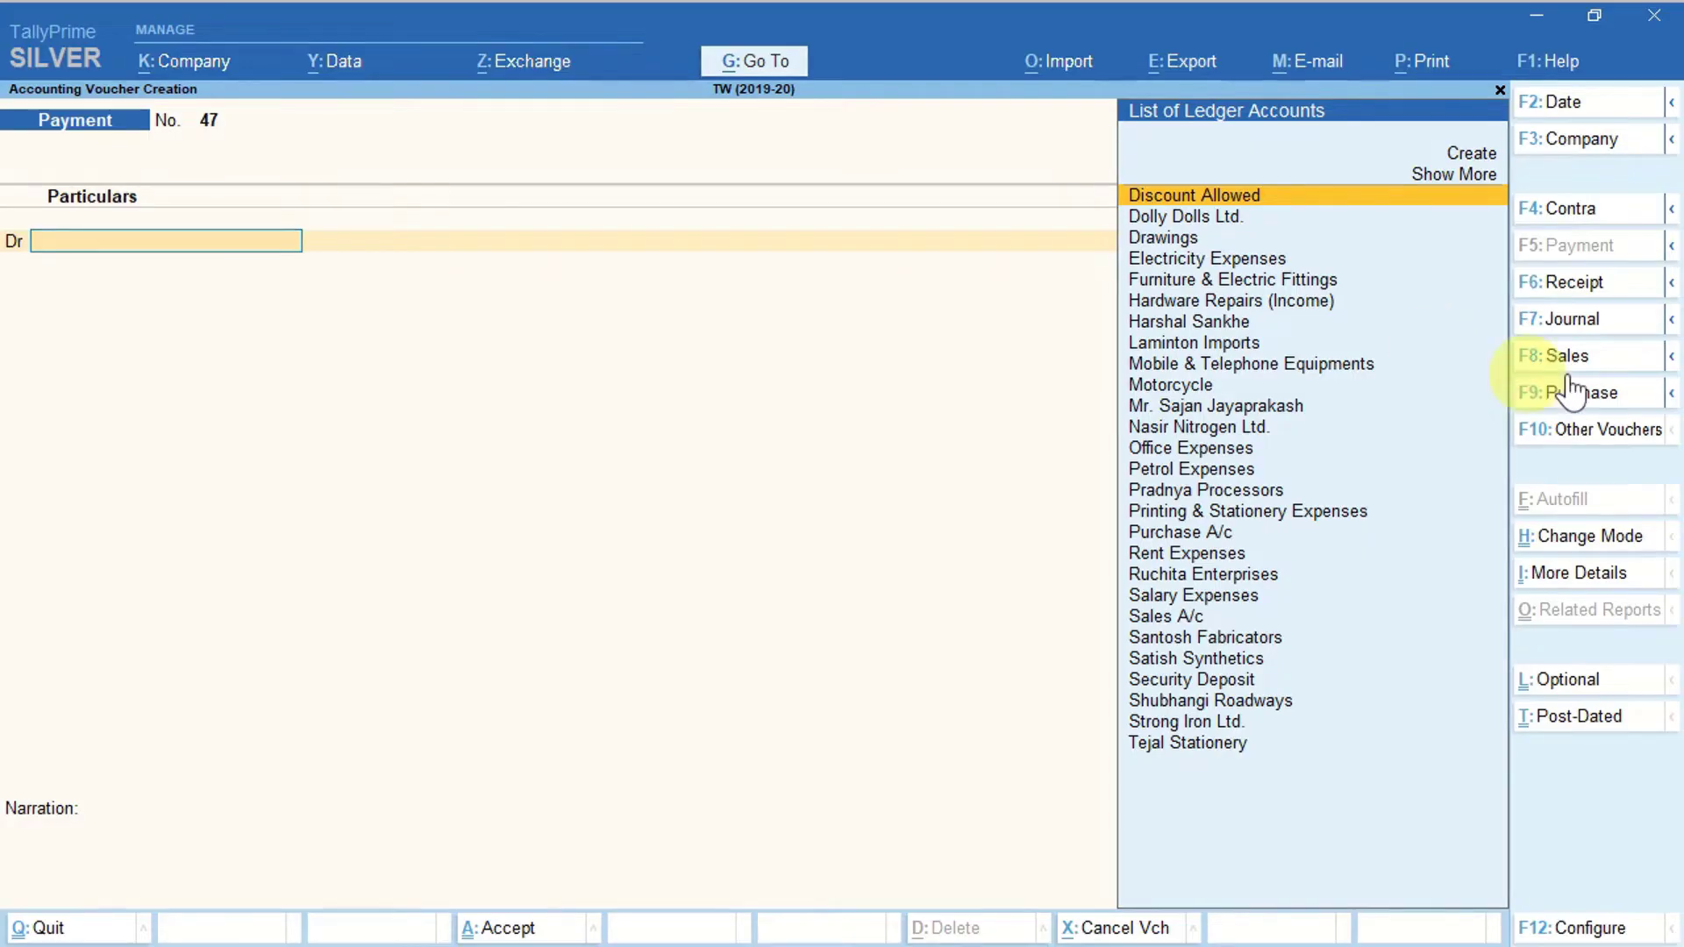
click(1557, 104)
text(4)
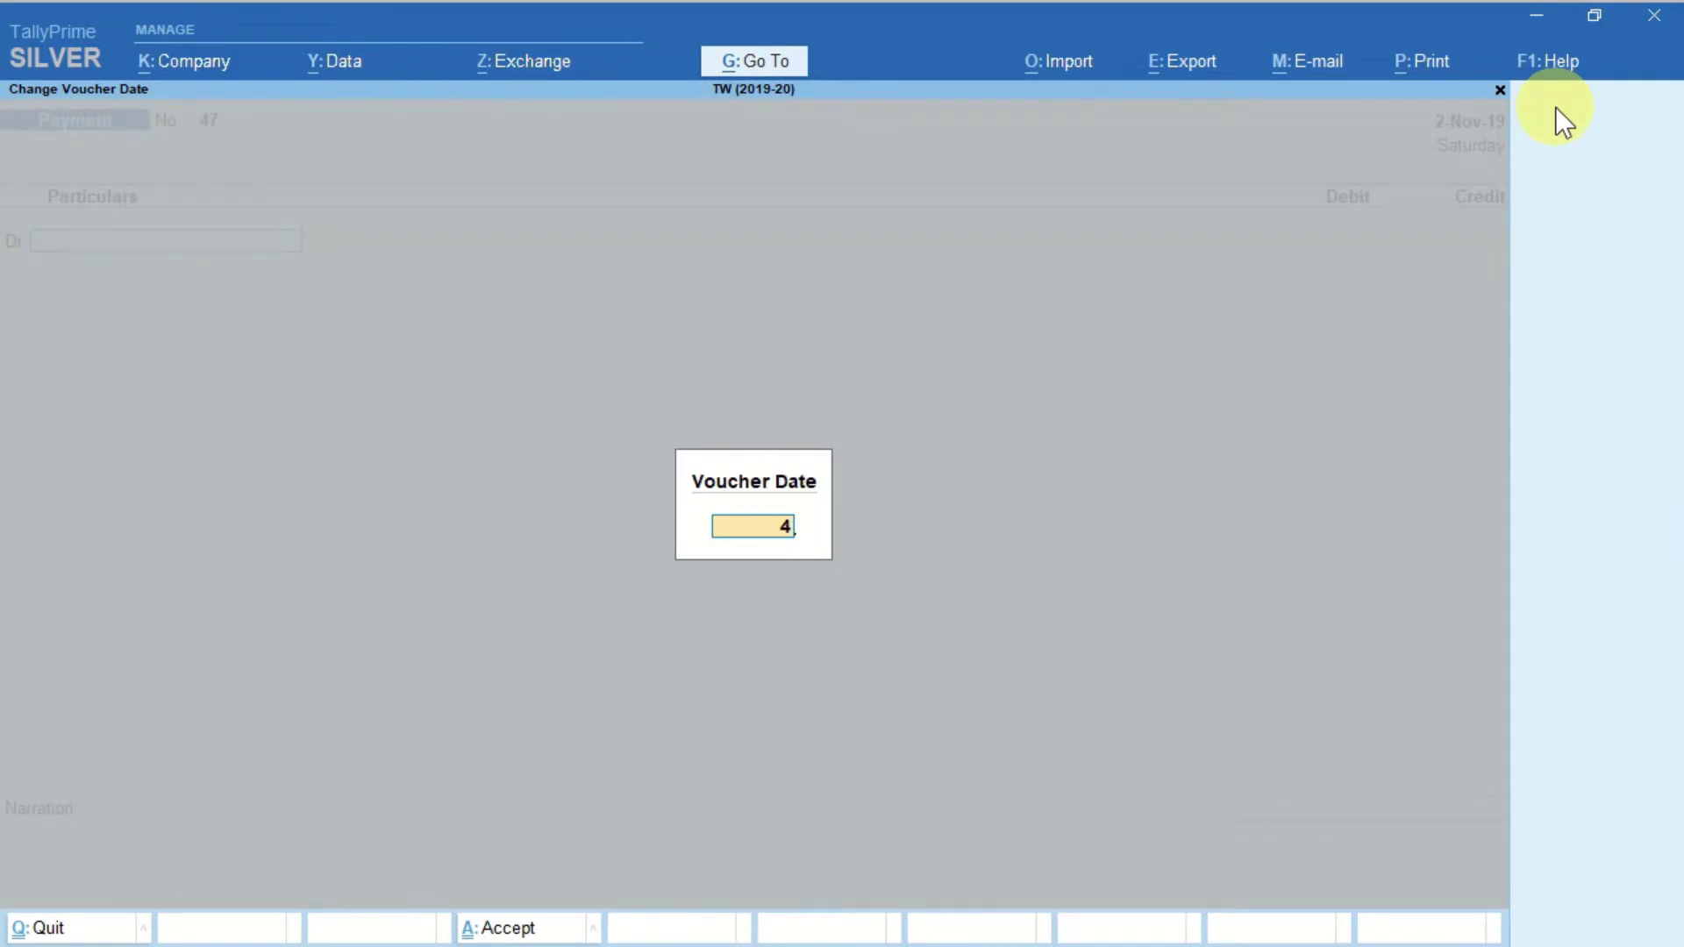
key(Return)
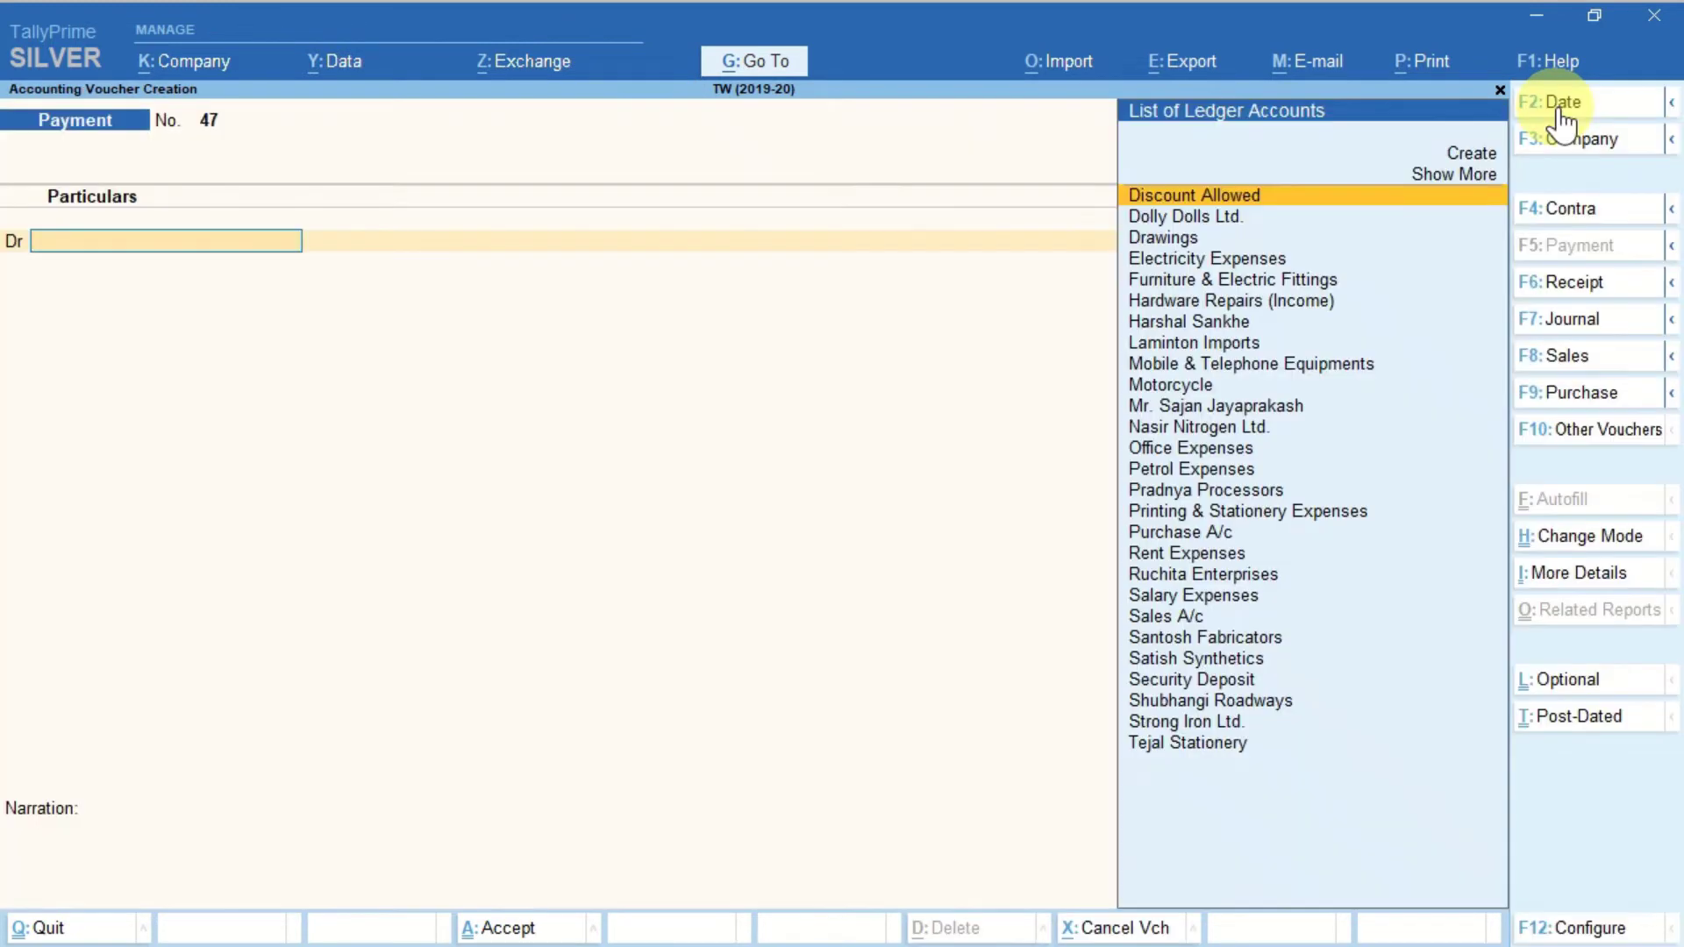
- Debit 5,000 to Rent Expenses in the payment voucher
text(Re)
key(Return)
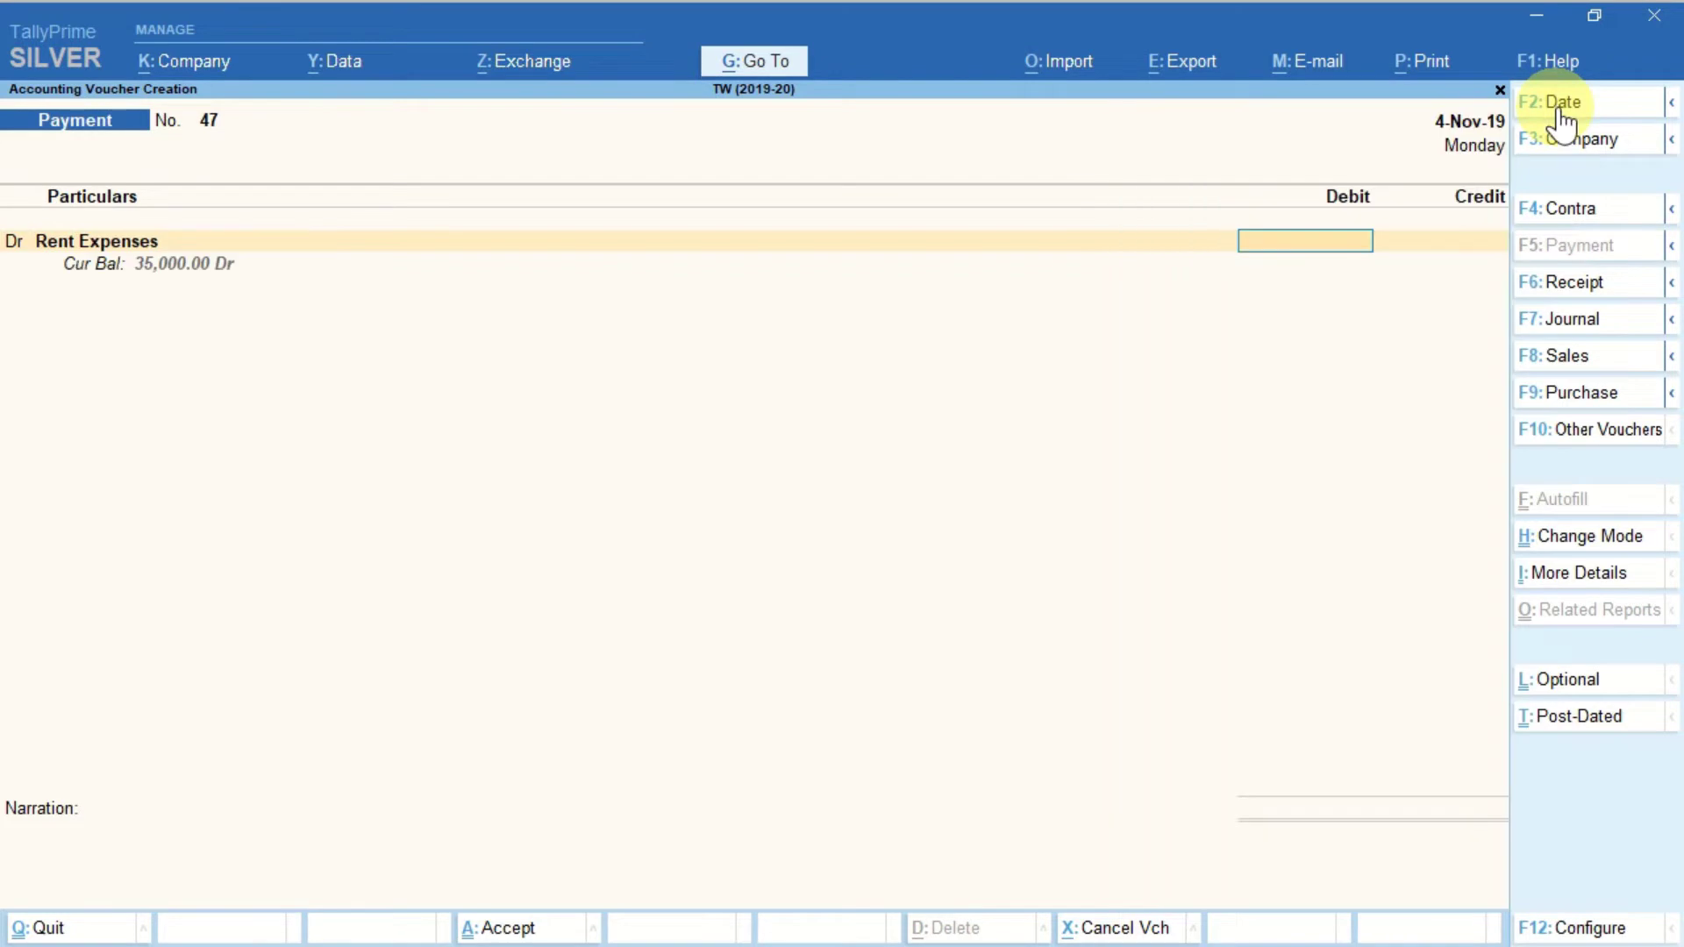
text(5000)
key(Return)
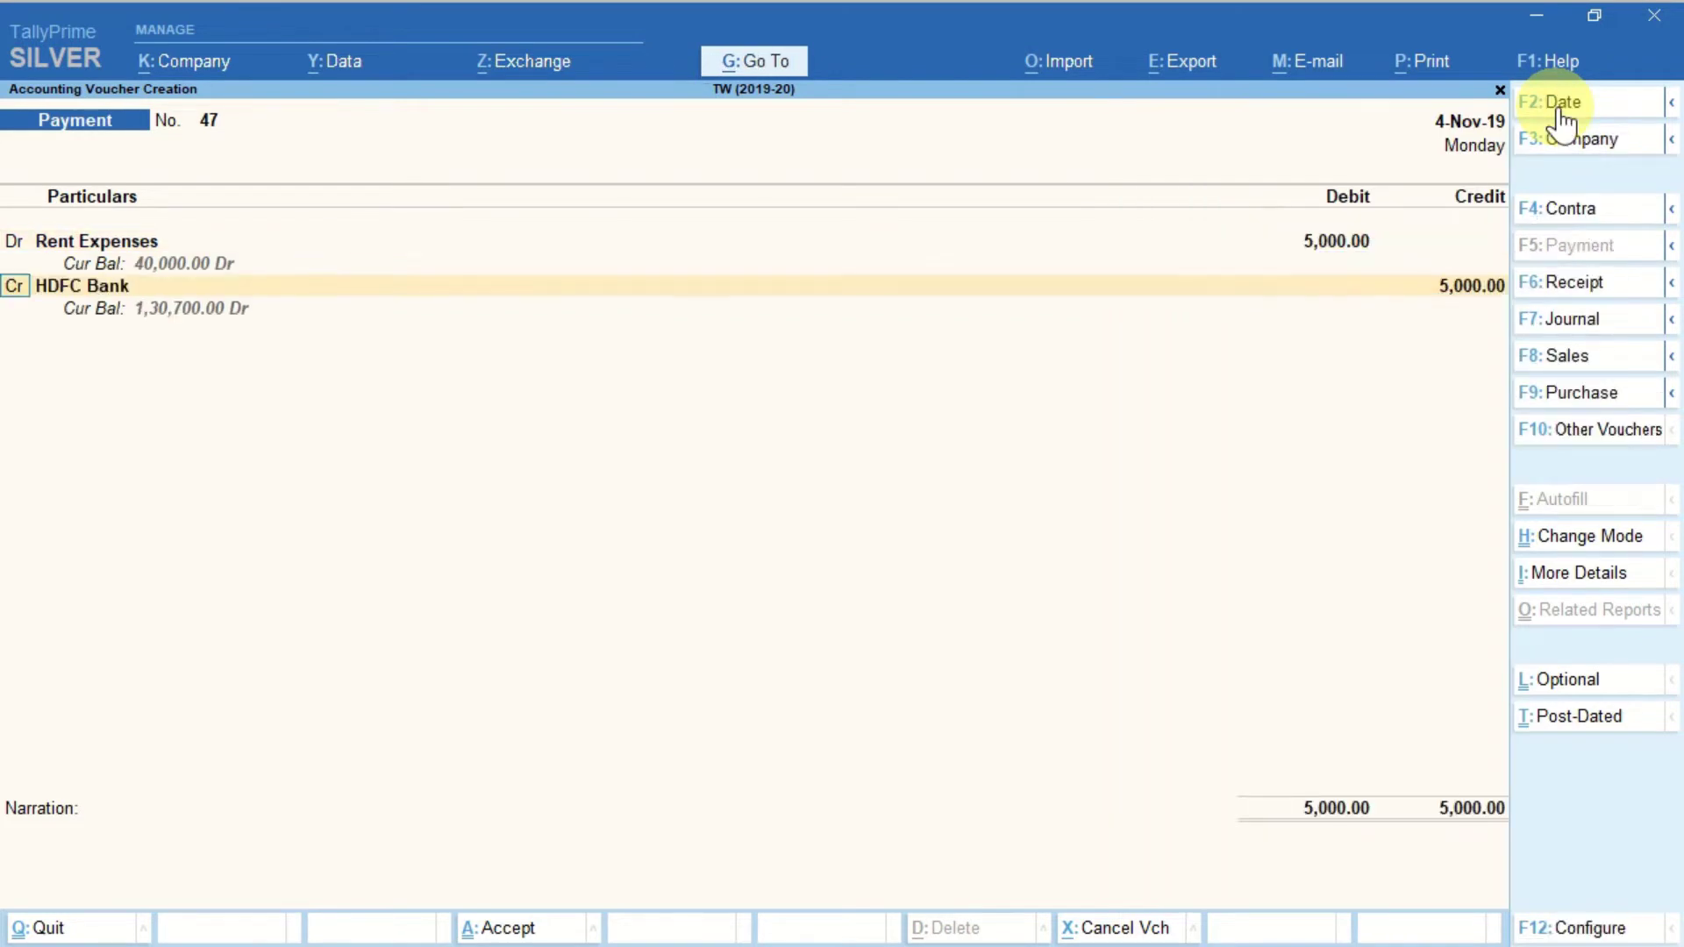
- Credit 5,000 to HDFC Bank with a cheque allocation and save the rent payment voucher without a narration
key(Return)
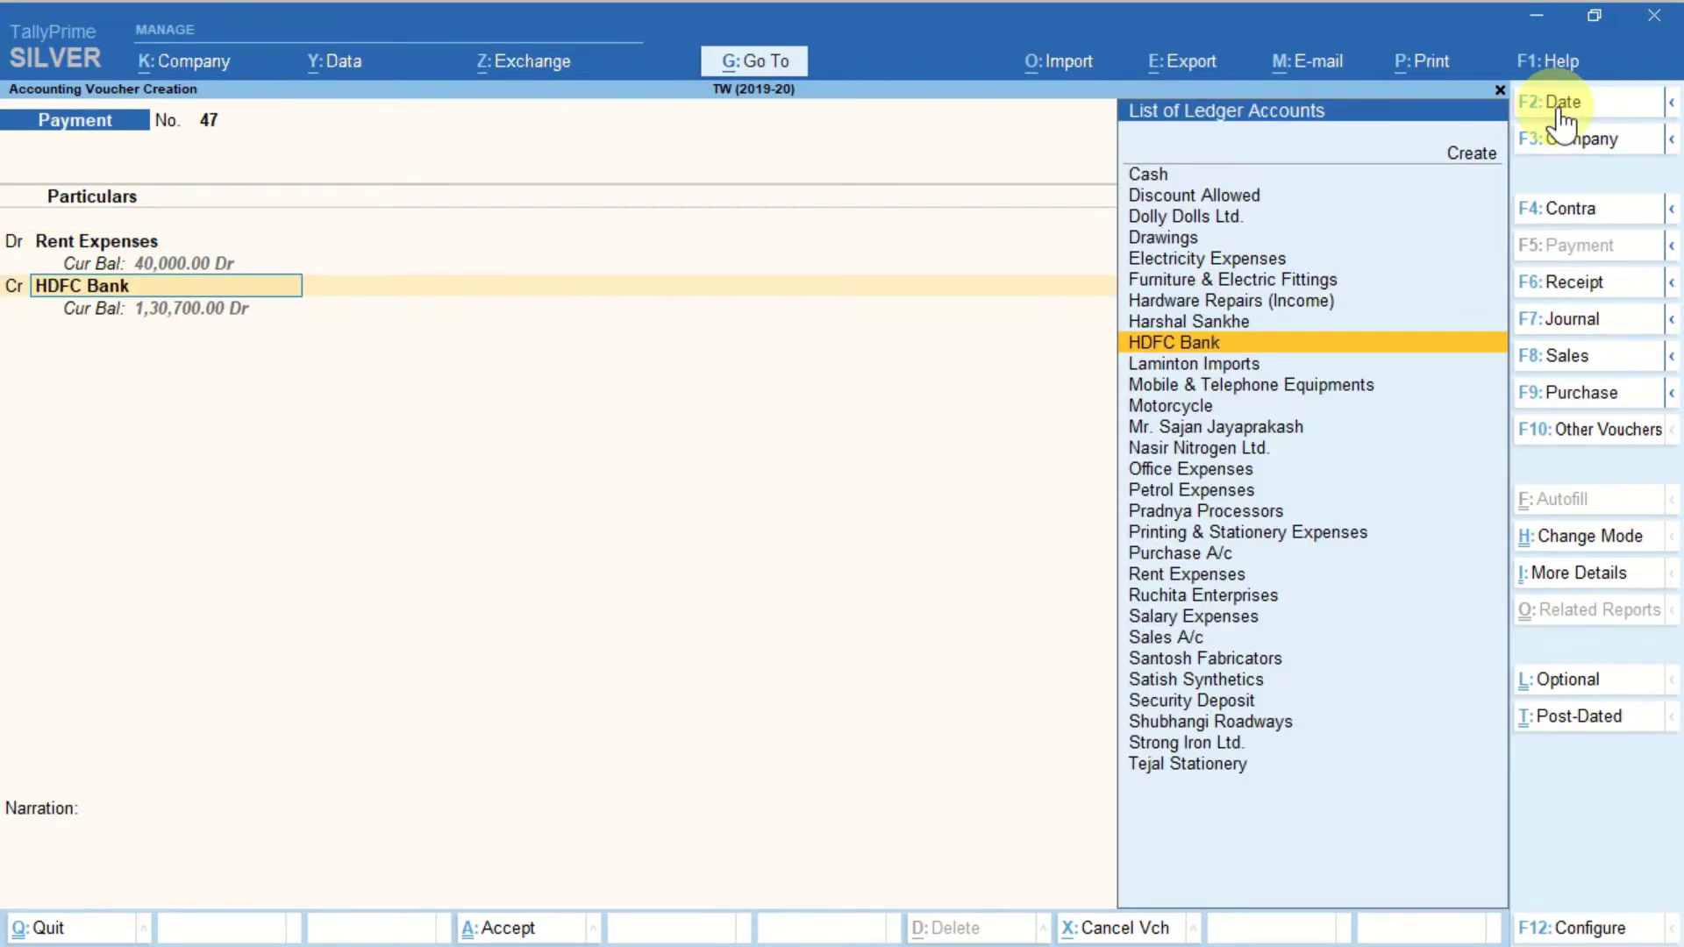
key(Return)
key(Return)
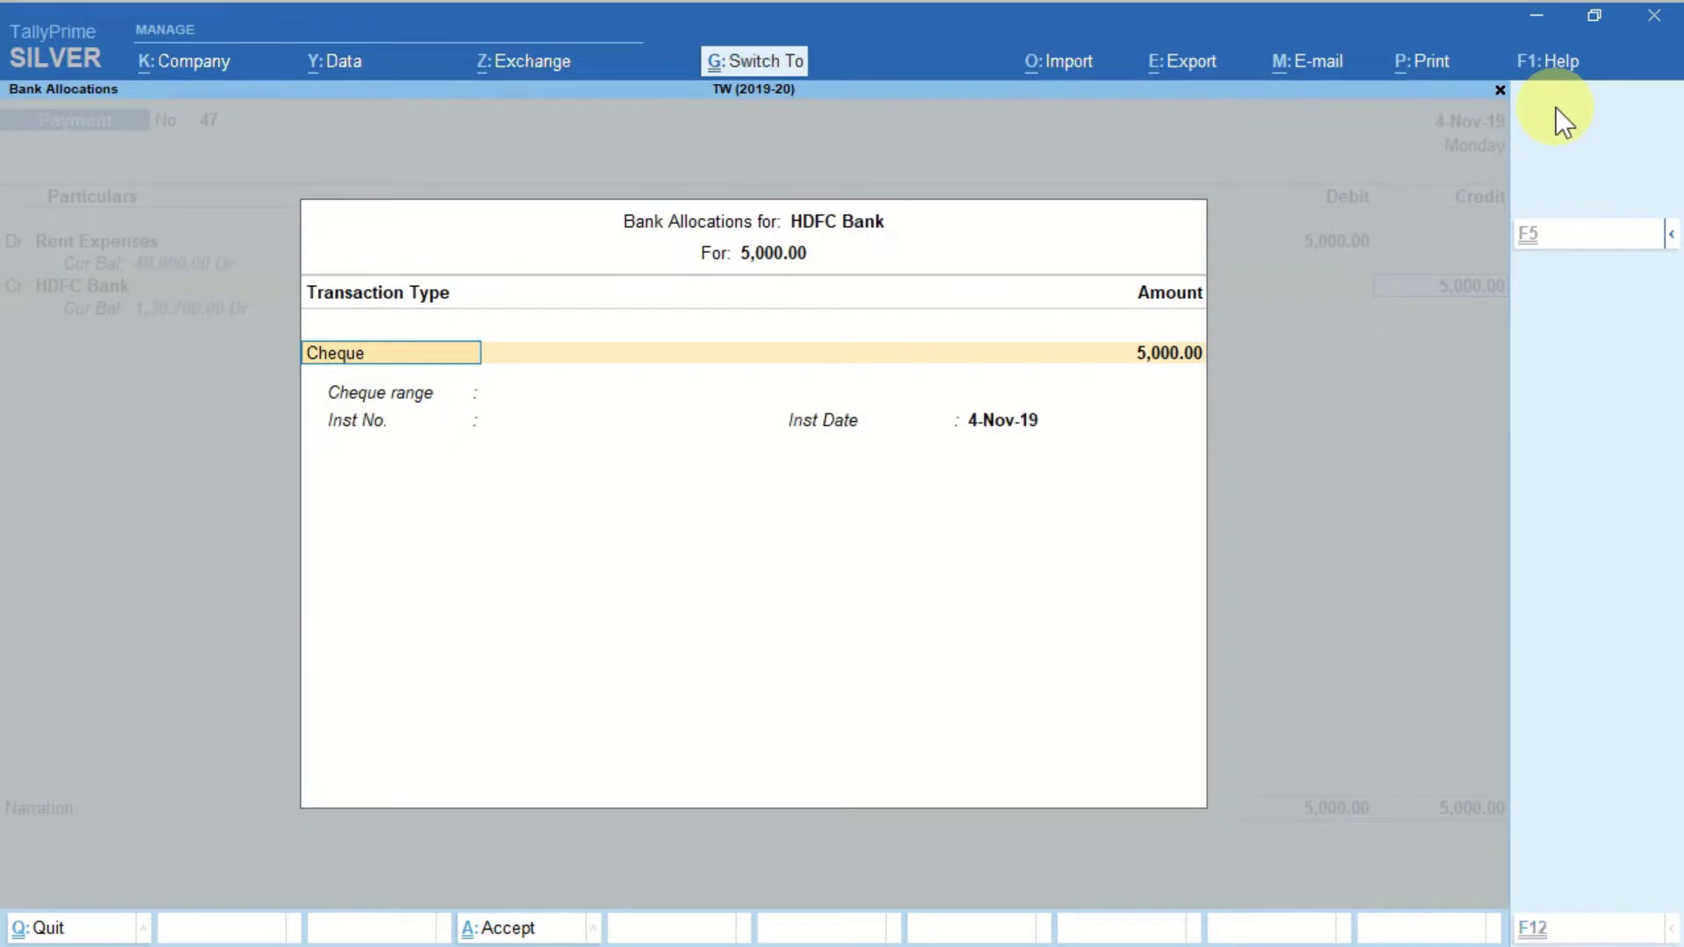
key(ctrl+a)
key(Return)
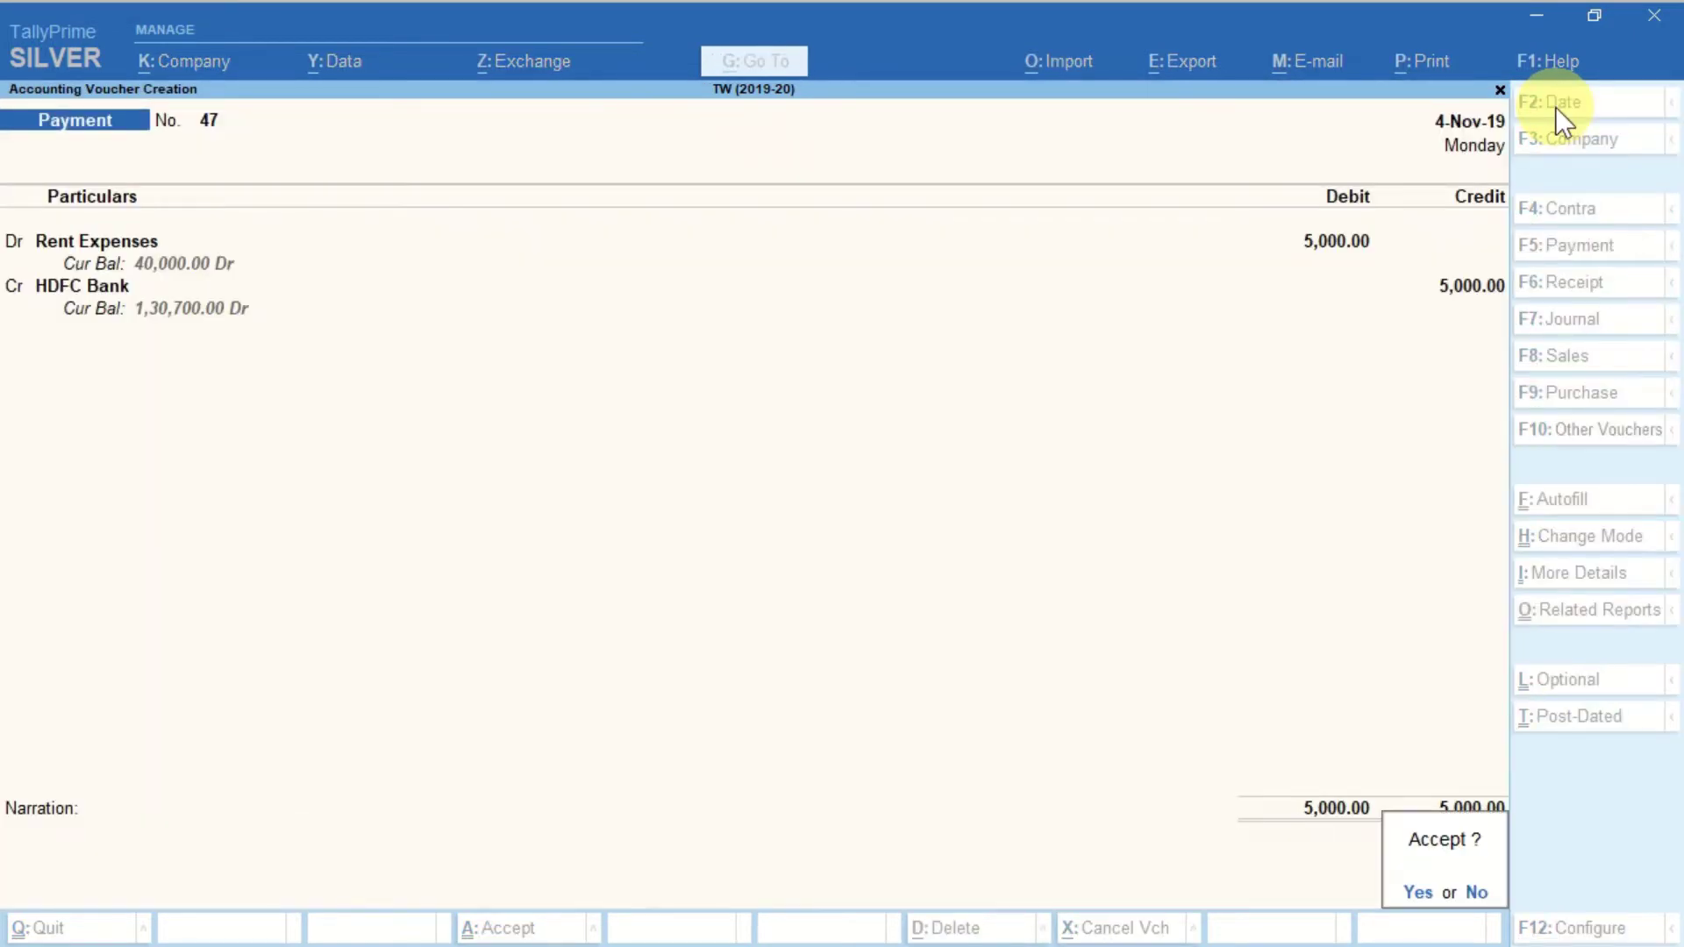
key(Return)
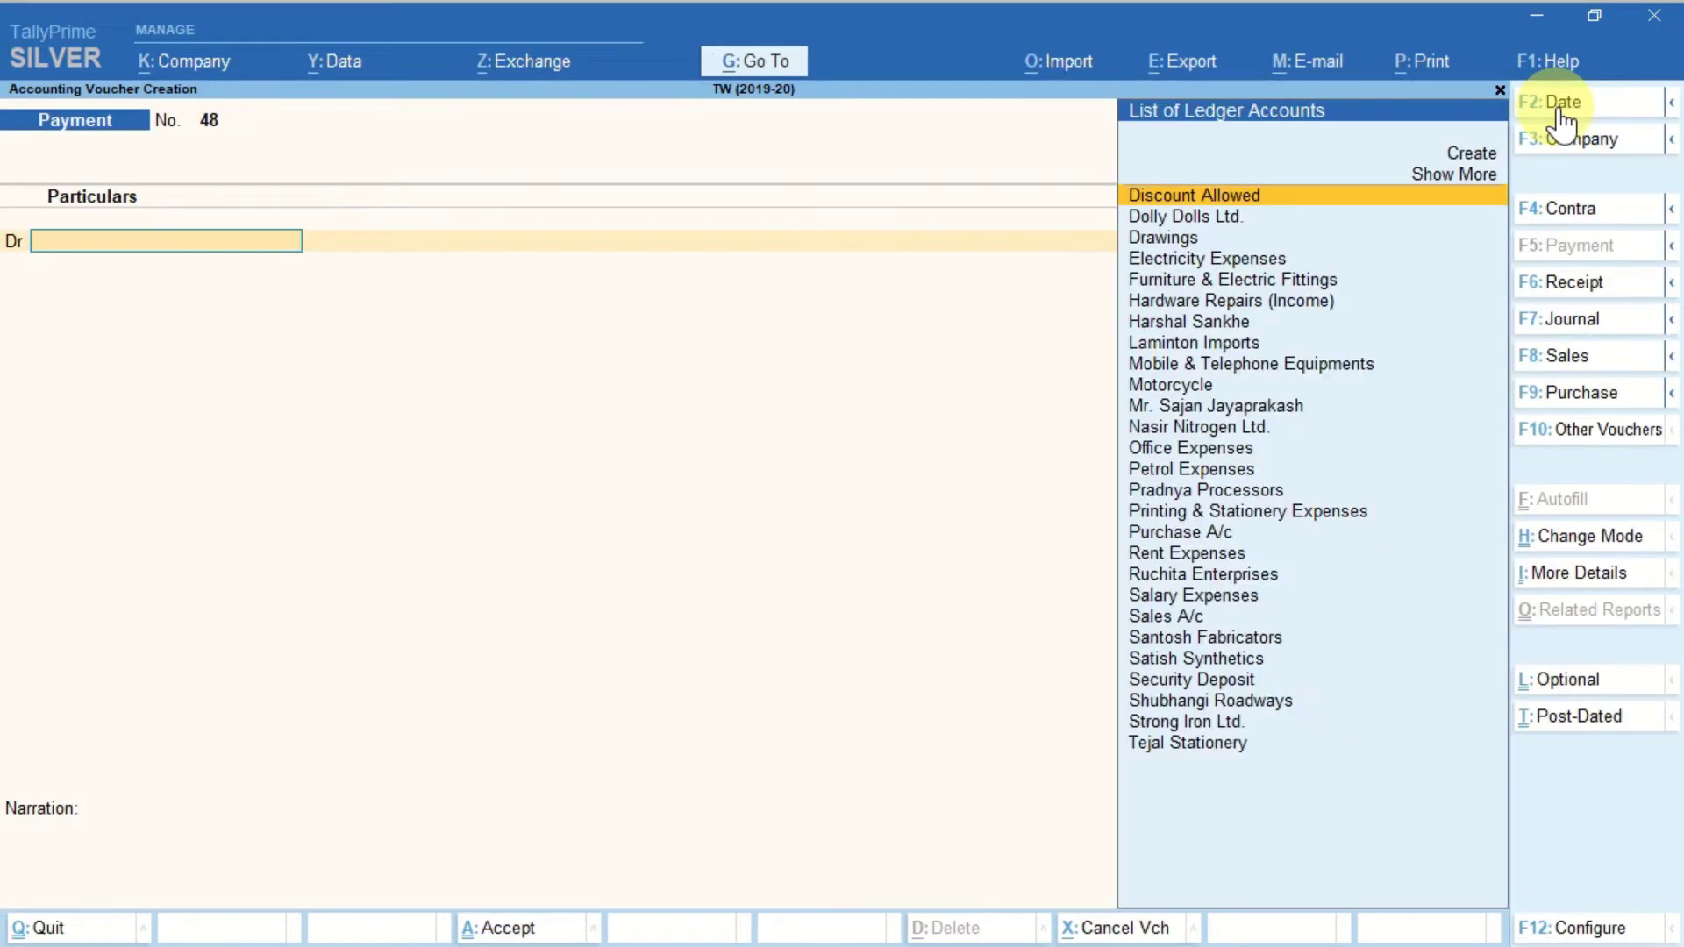
- Check exercise 90 in the Word document and set the new TallyPrime payment voucher's date to 7-Nov-2019
key(ctrl)
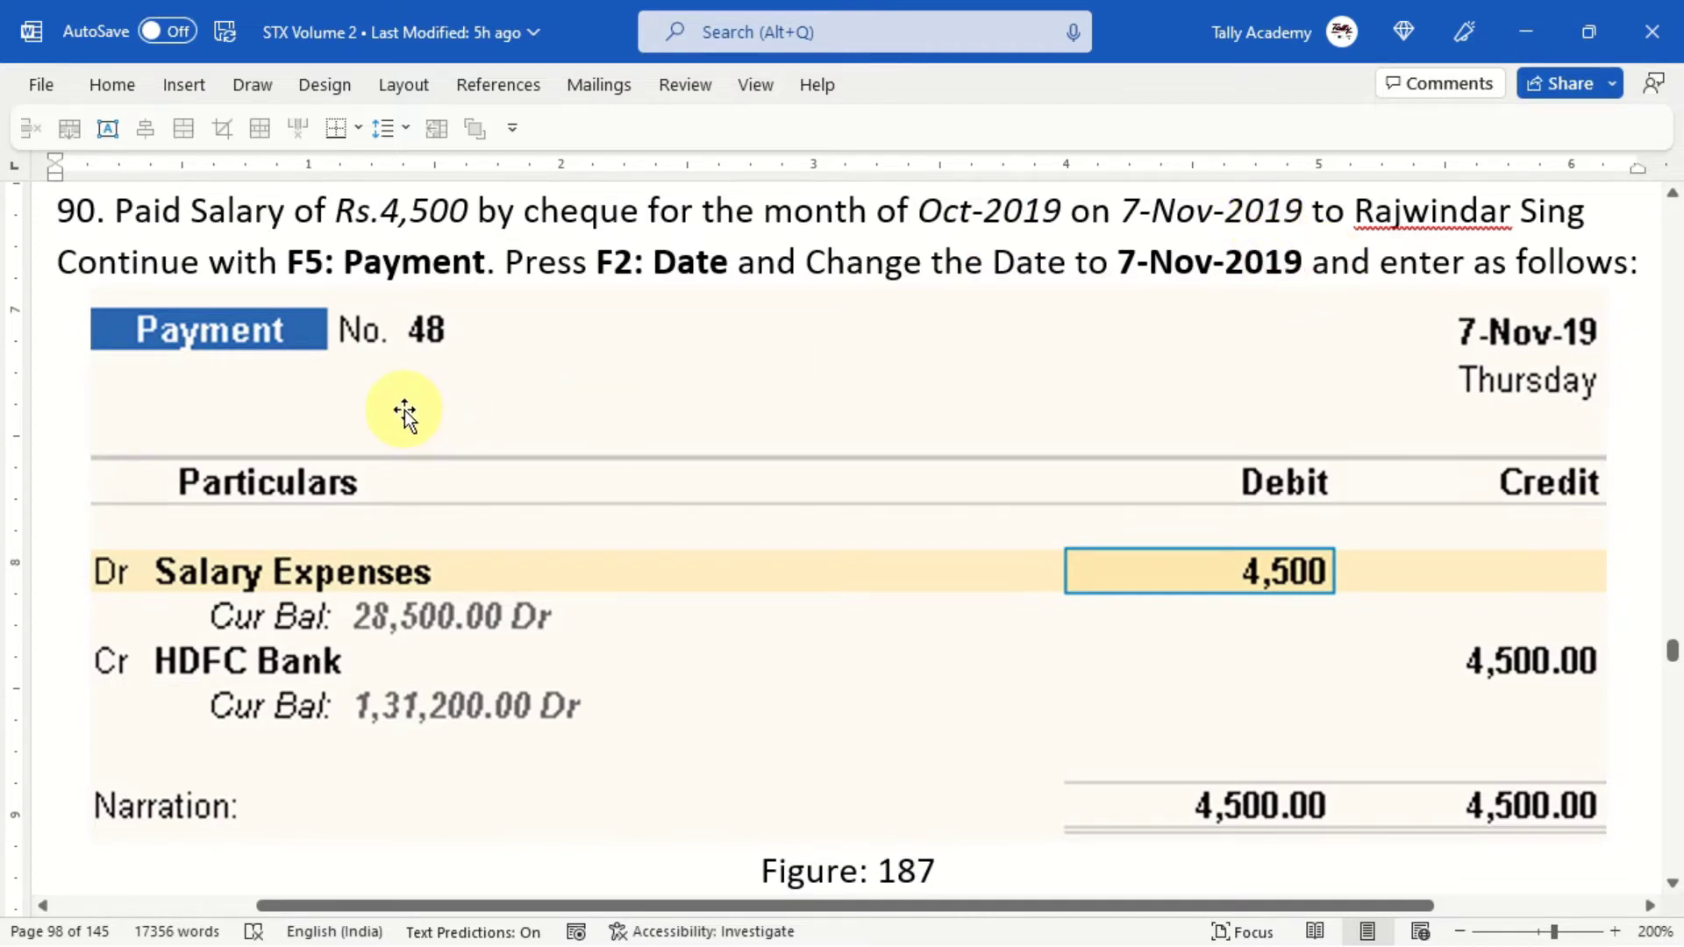
drag(405, 415, 413, 425)
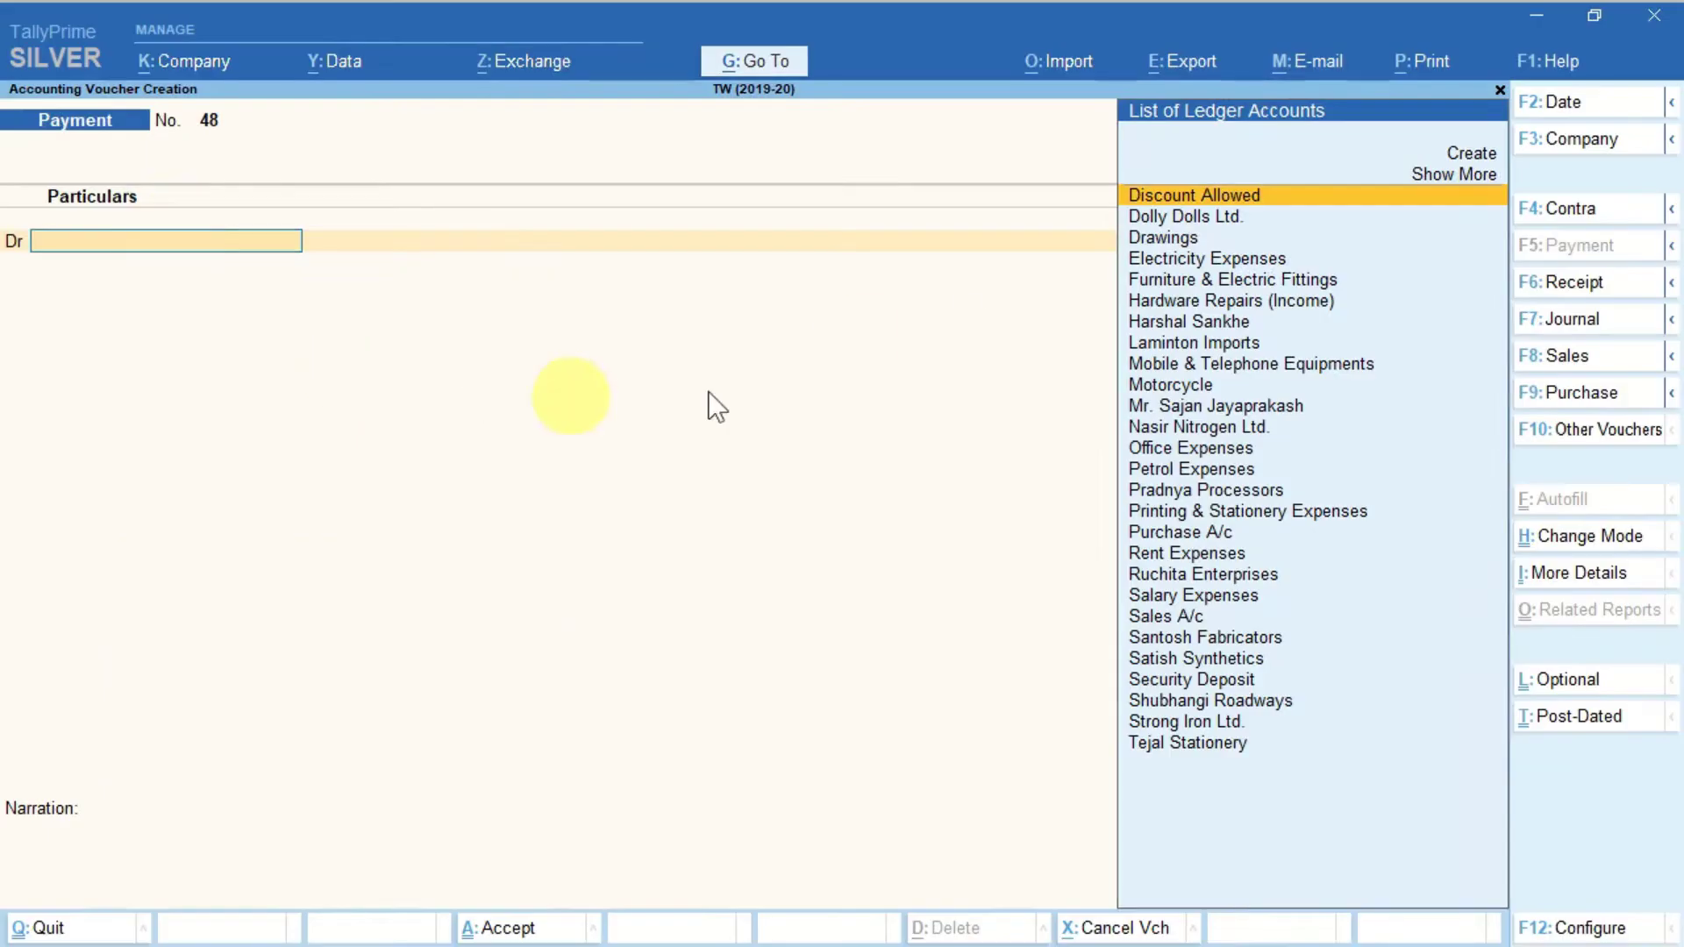
click(1579, 106)
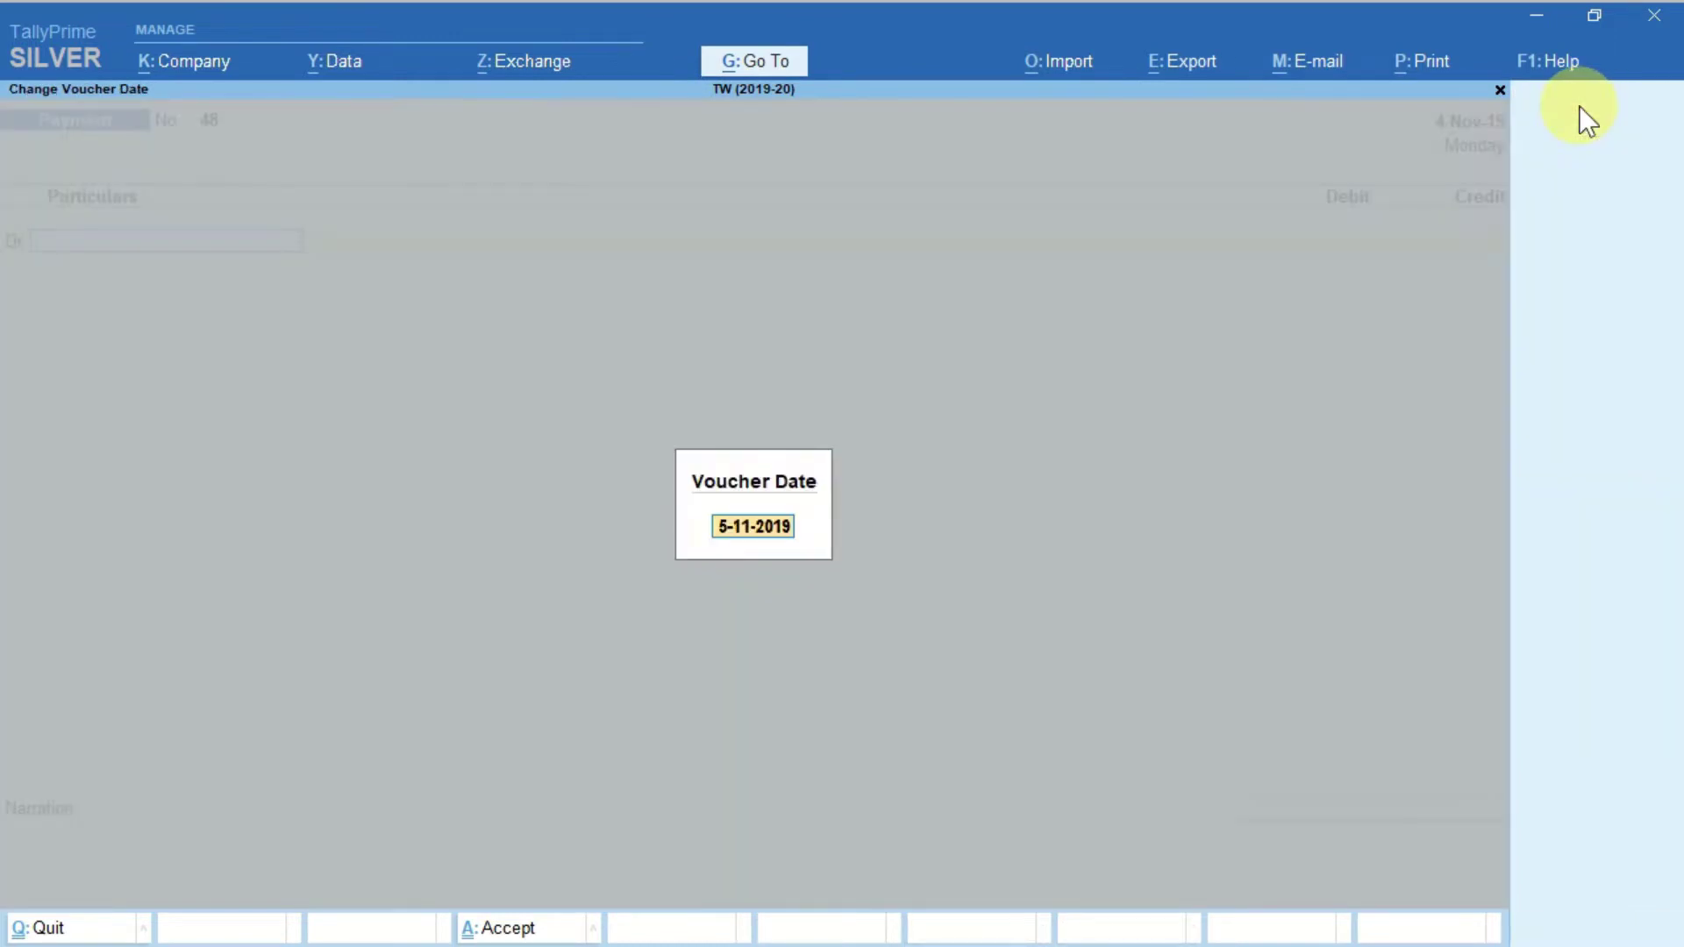
text(7)
key(Return)
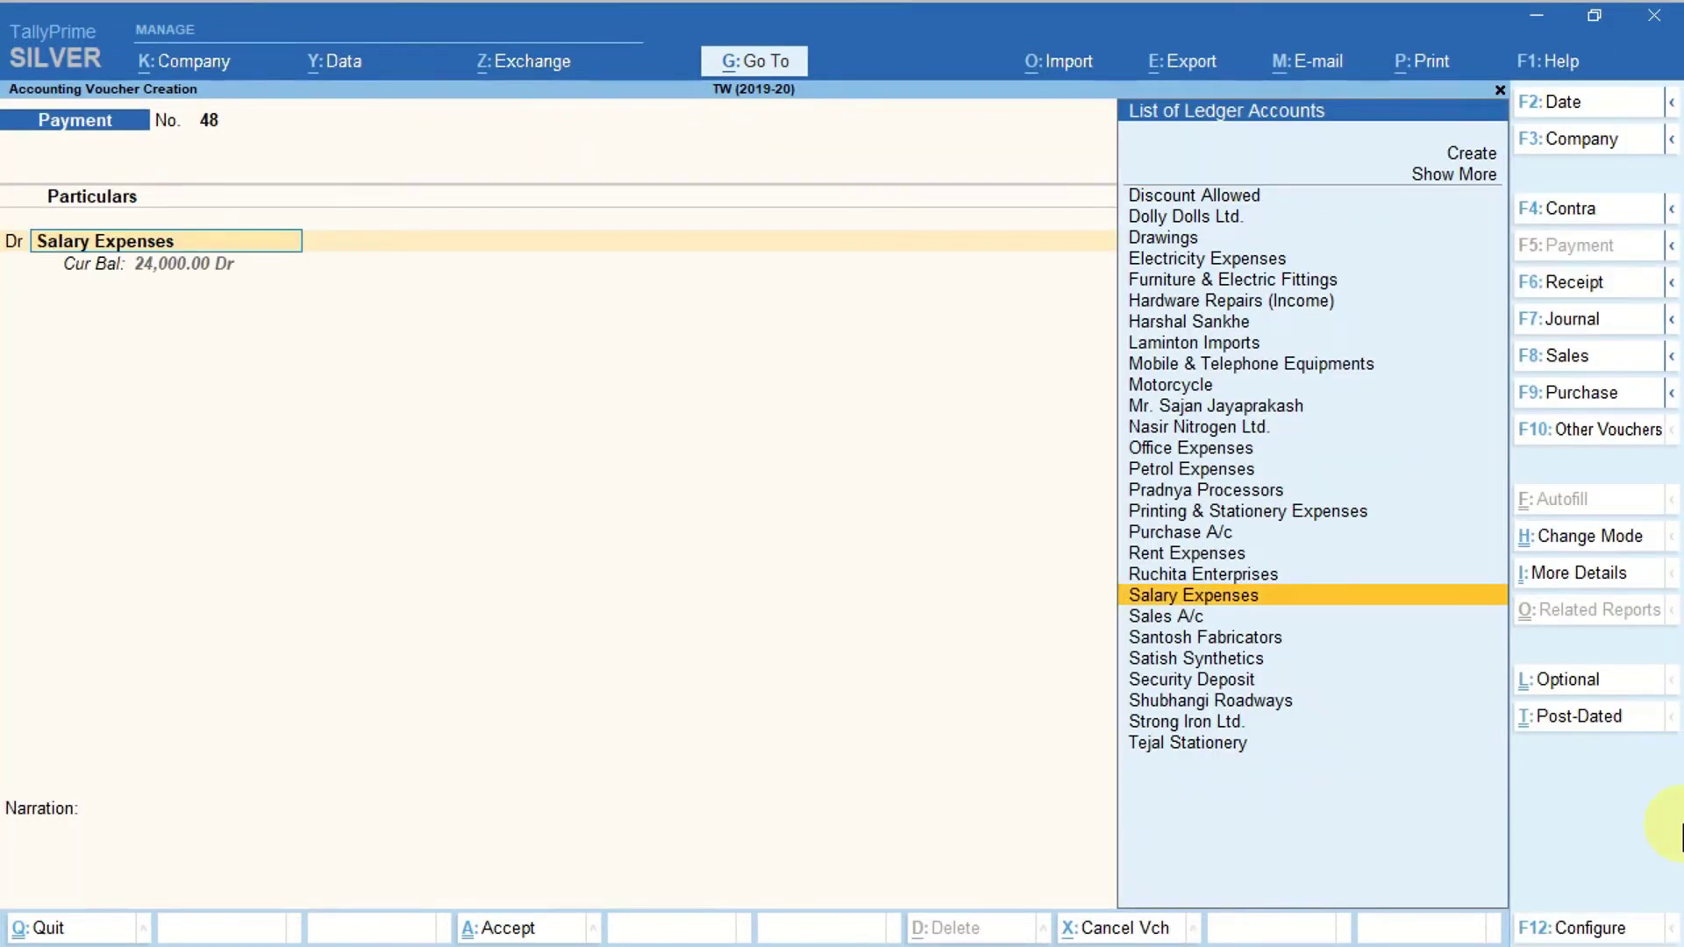
- Debit 4,500 to Salary Expenses in the payment voucher
key(Return)
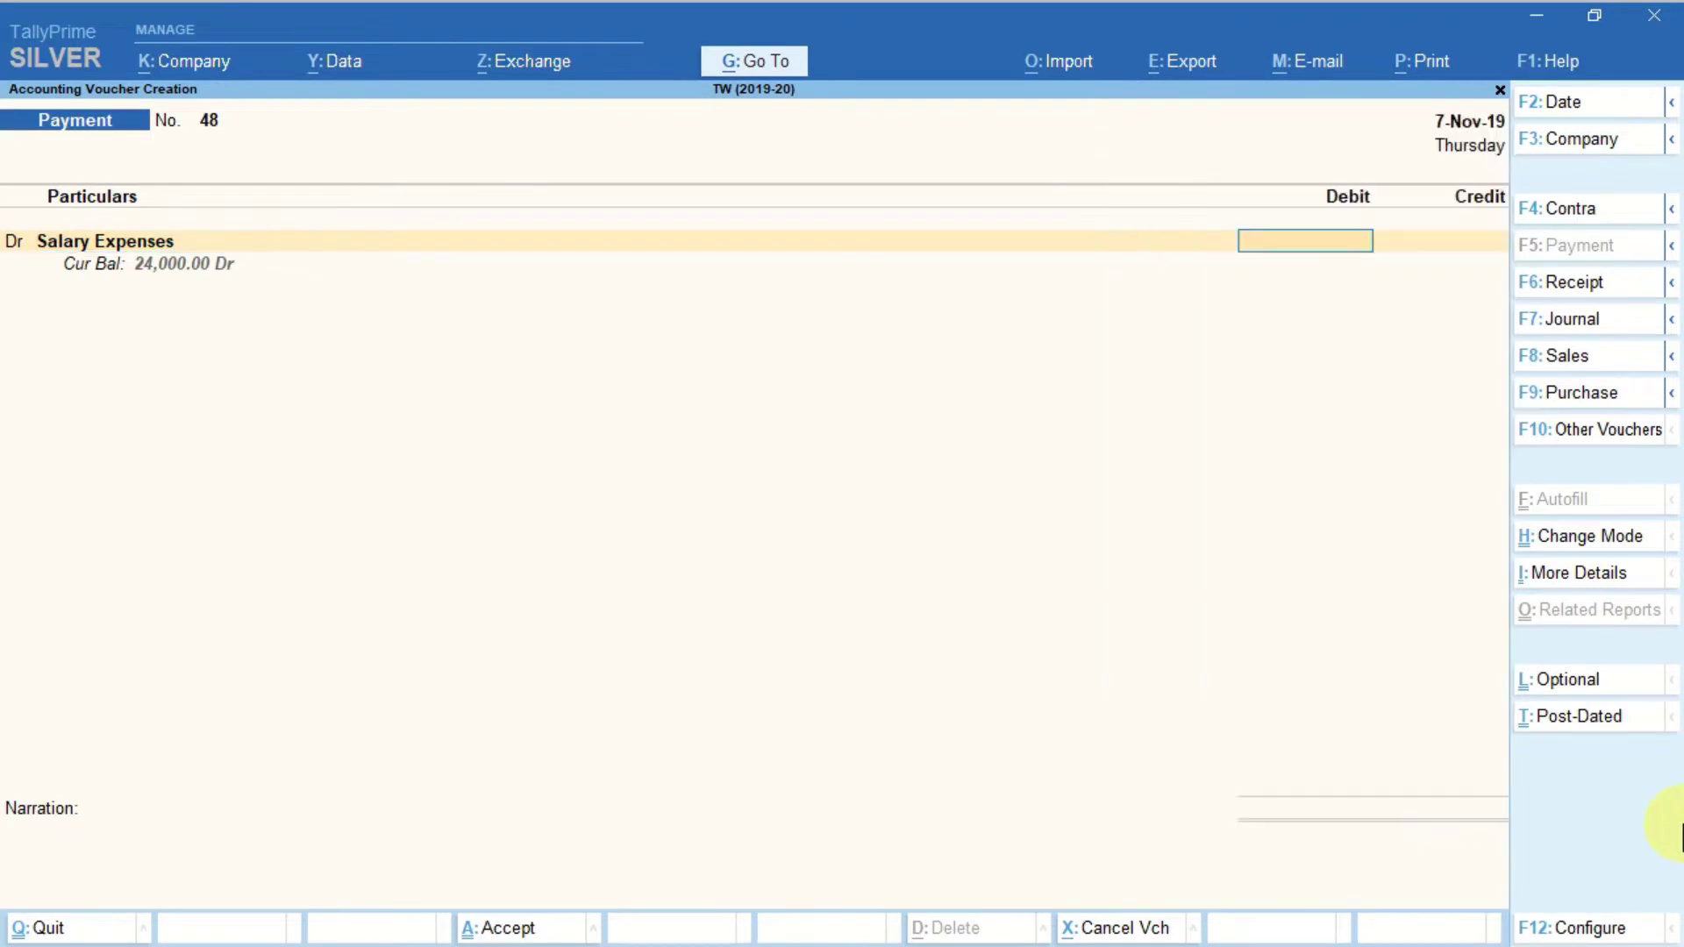
text(4500)
key(Return)
- Credit 4,500 to HDFC Bank with a cheque allocation and save the salary payment voucher without a narration
key(Return)
key(Return)
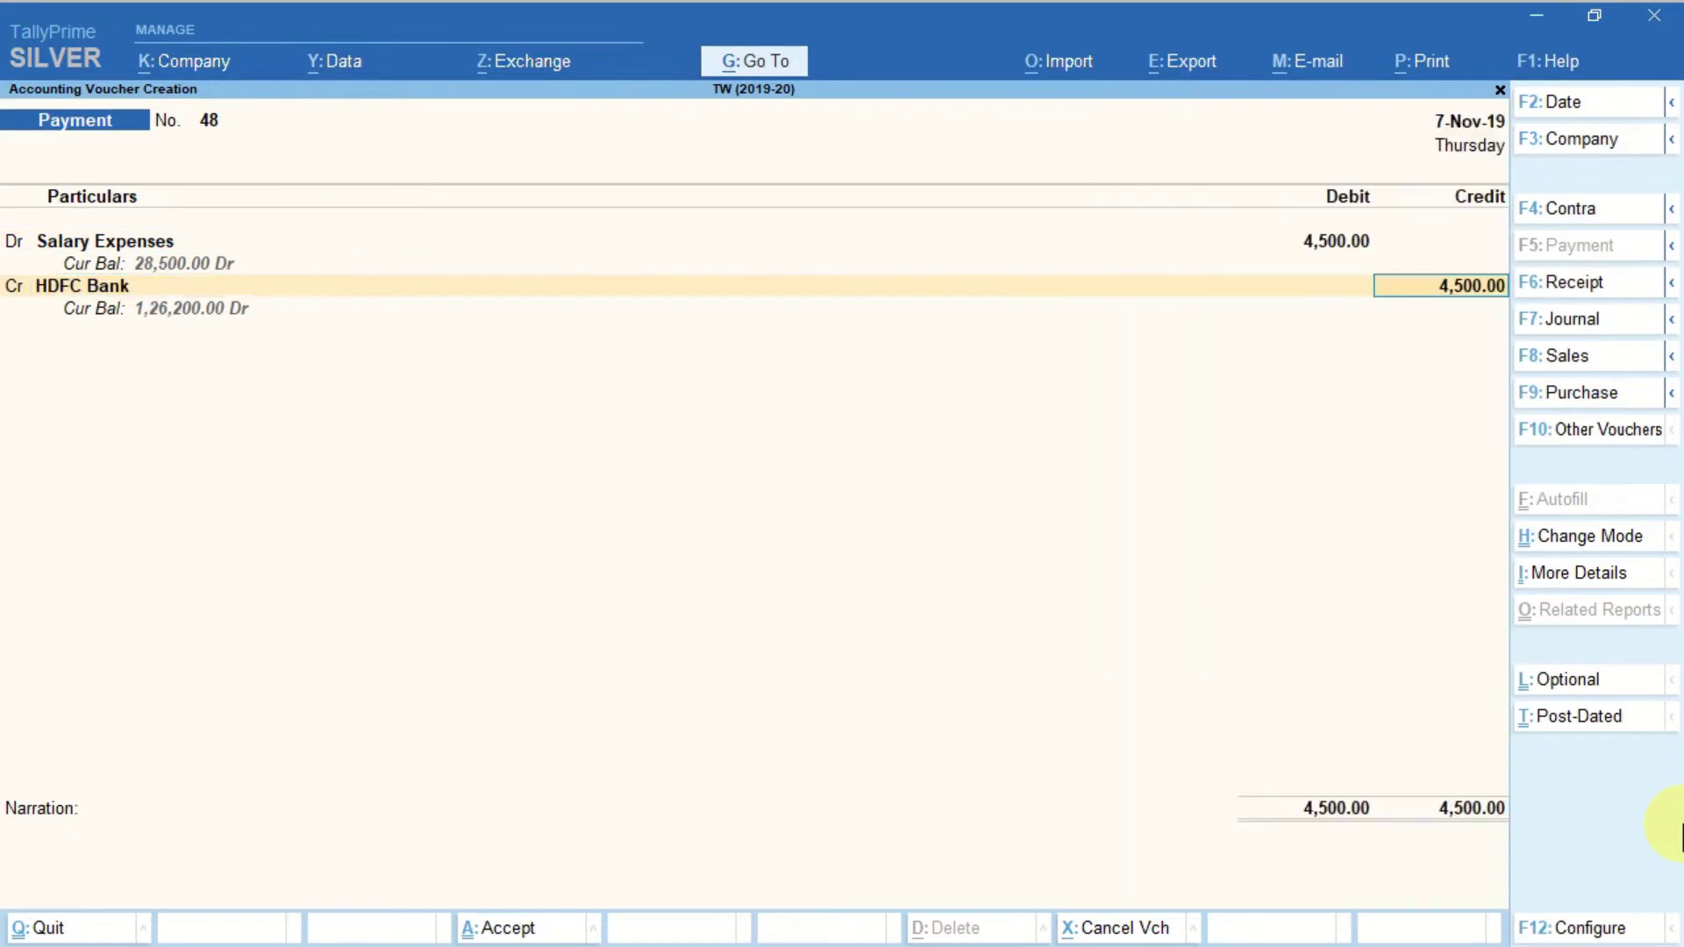
key(Return)
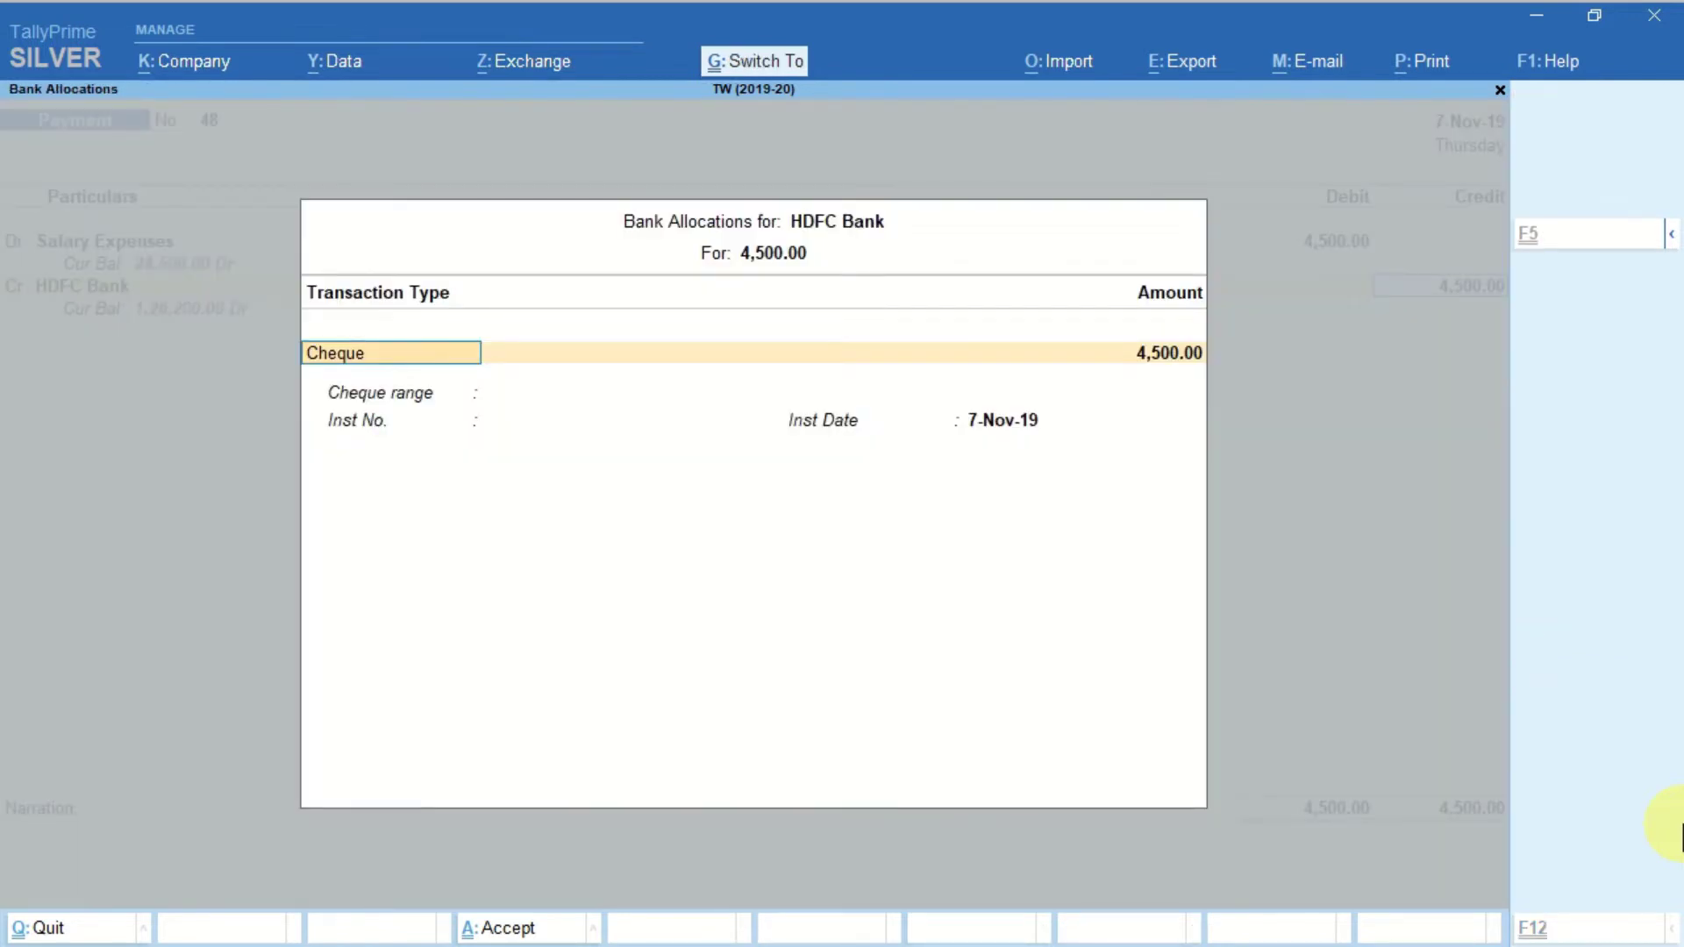
key(ctrl+a)
key(Return)
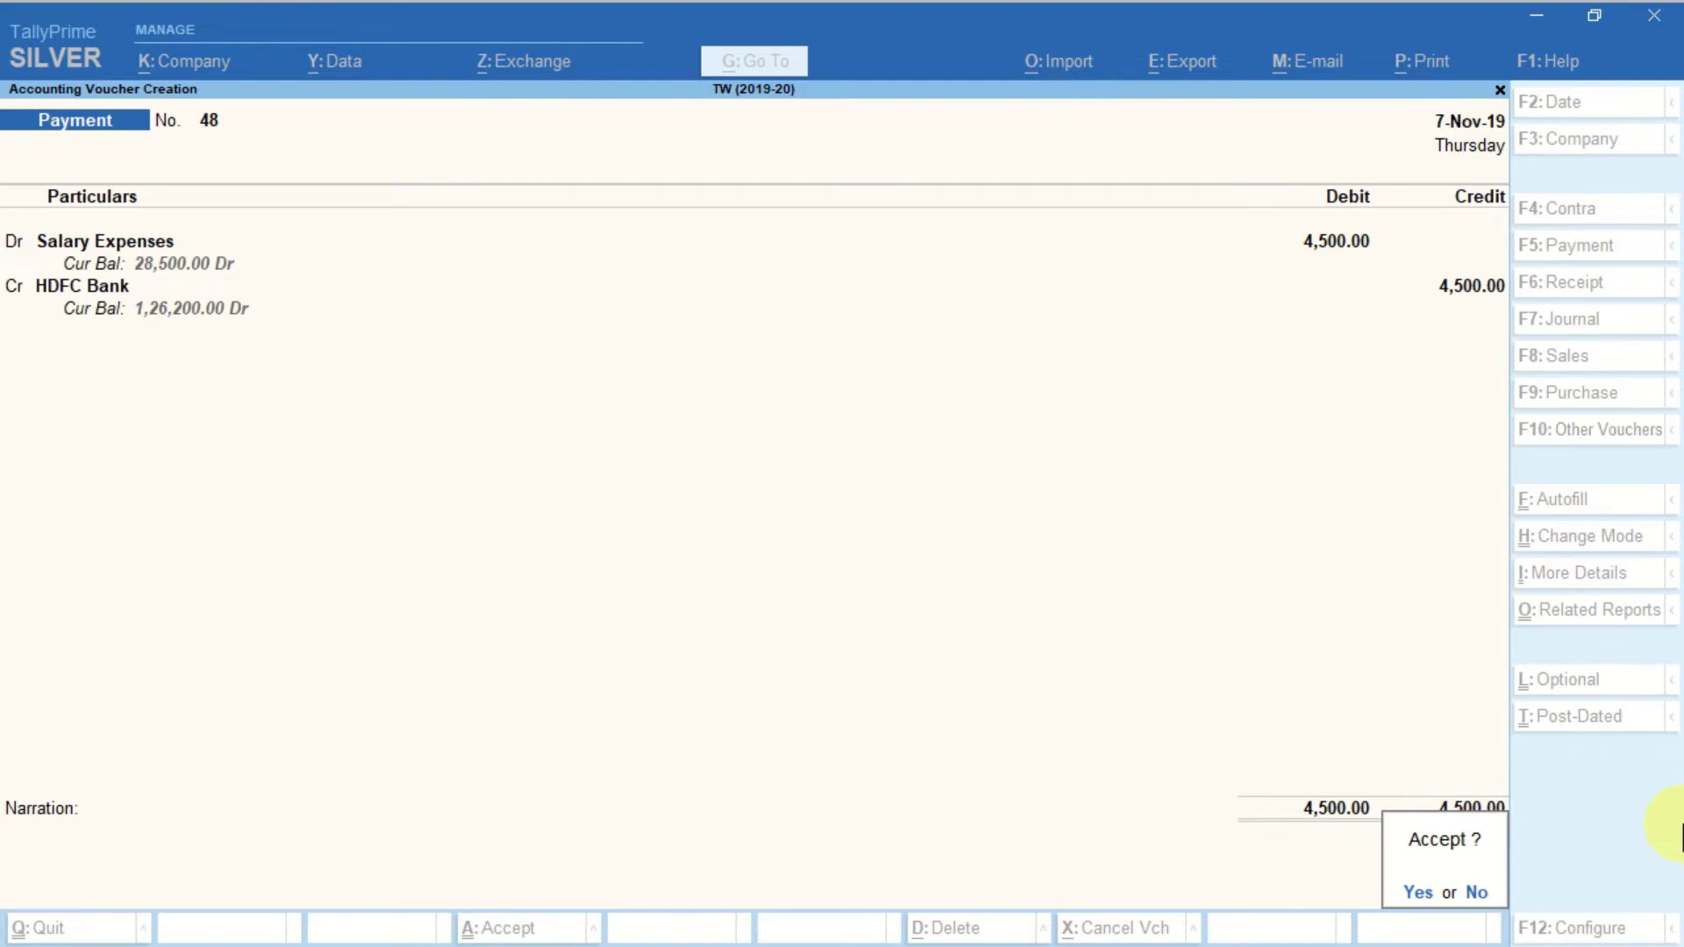
key(Return)
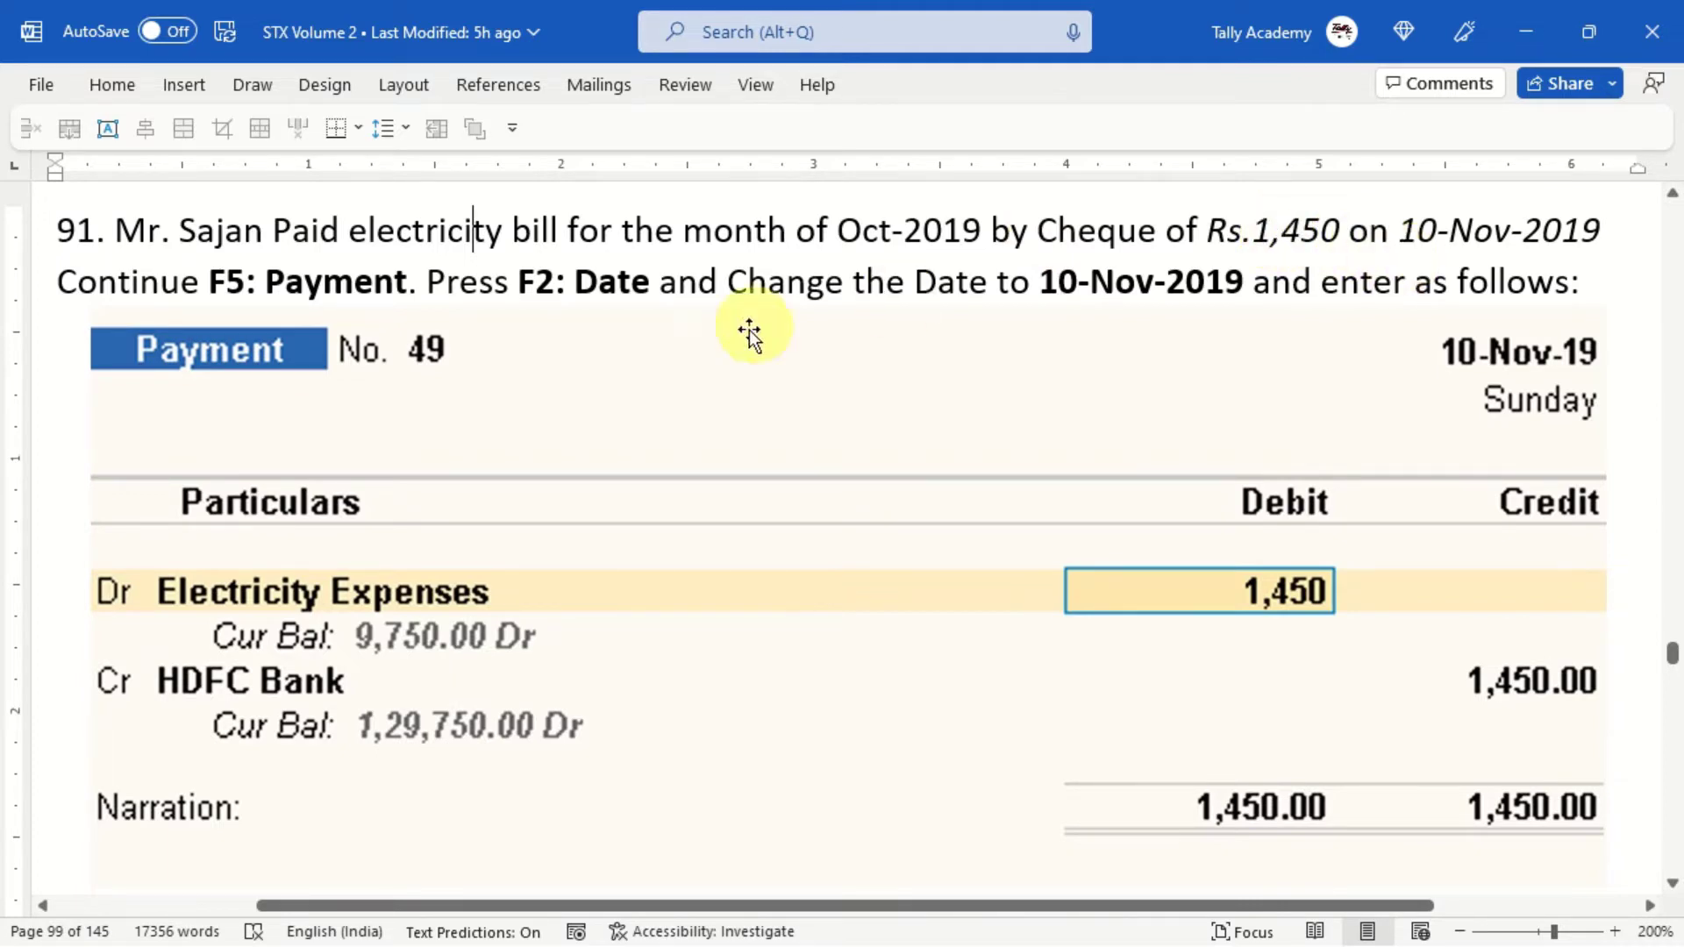
- Return from the Word exercise document to TallyPrime and set the new payment voucher's date to 10-Nov-2019
key(alt+Tab)
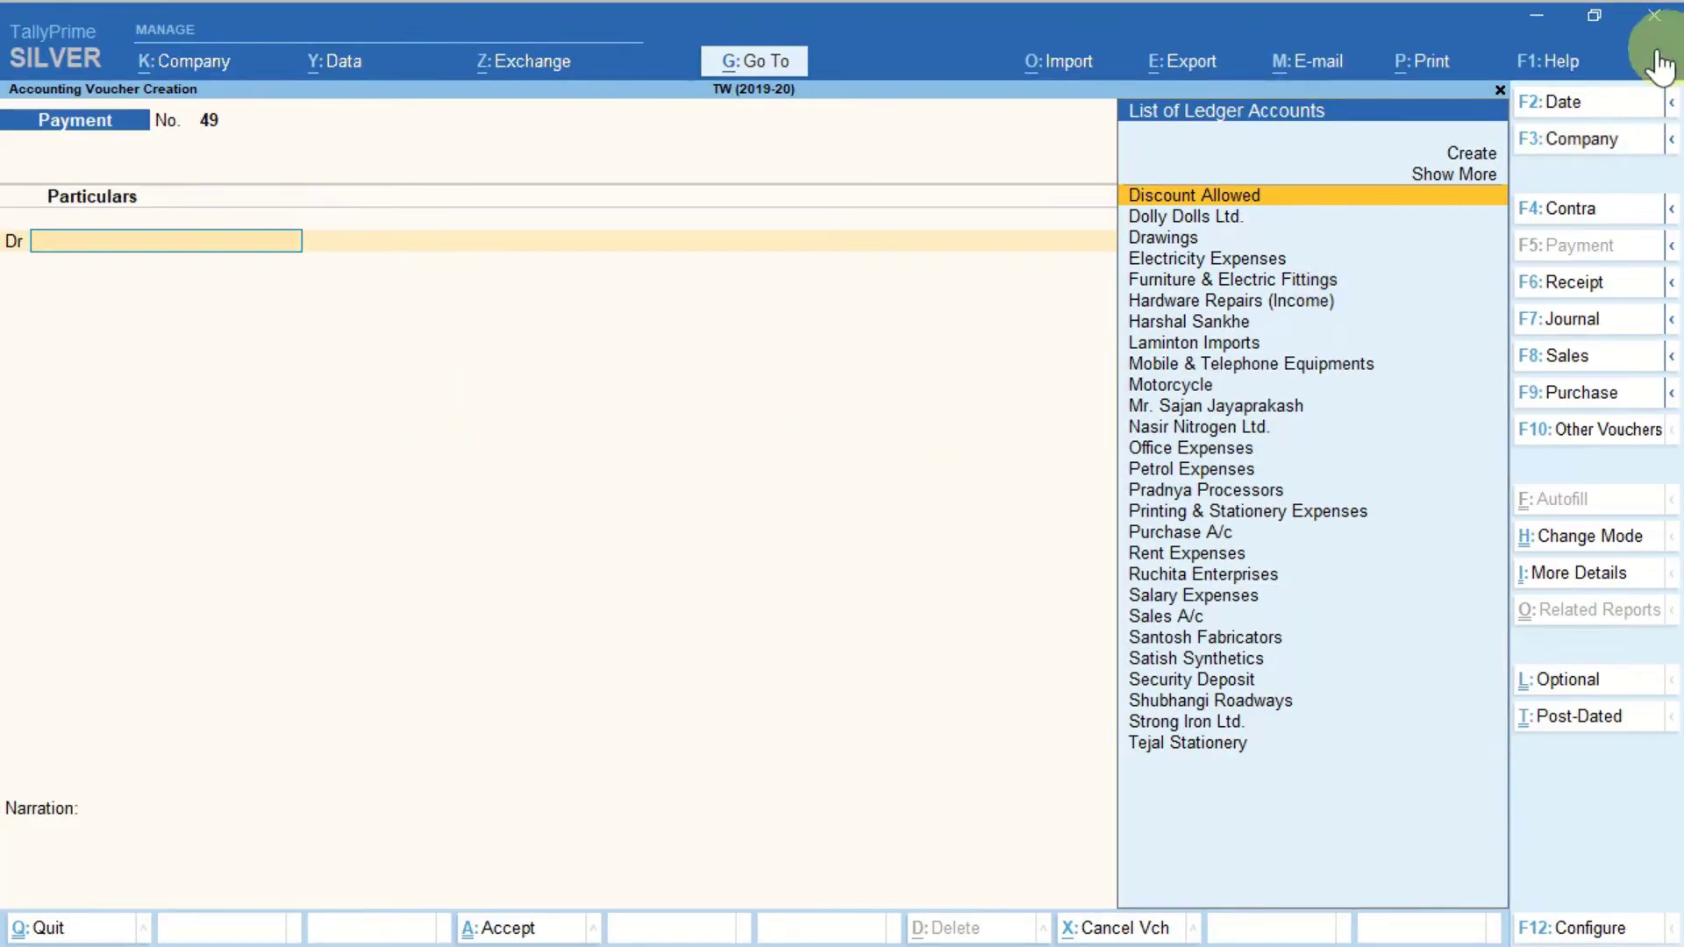
click(1592, 105)
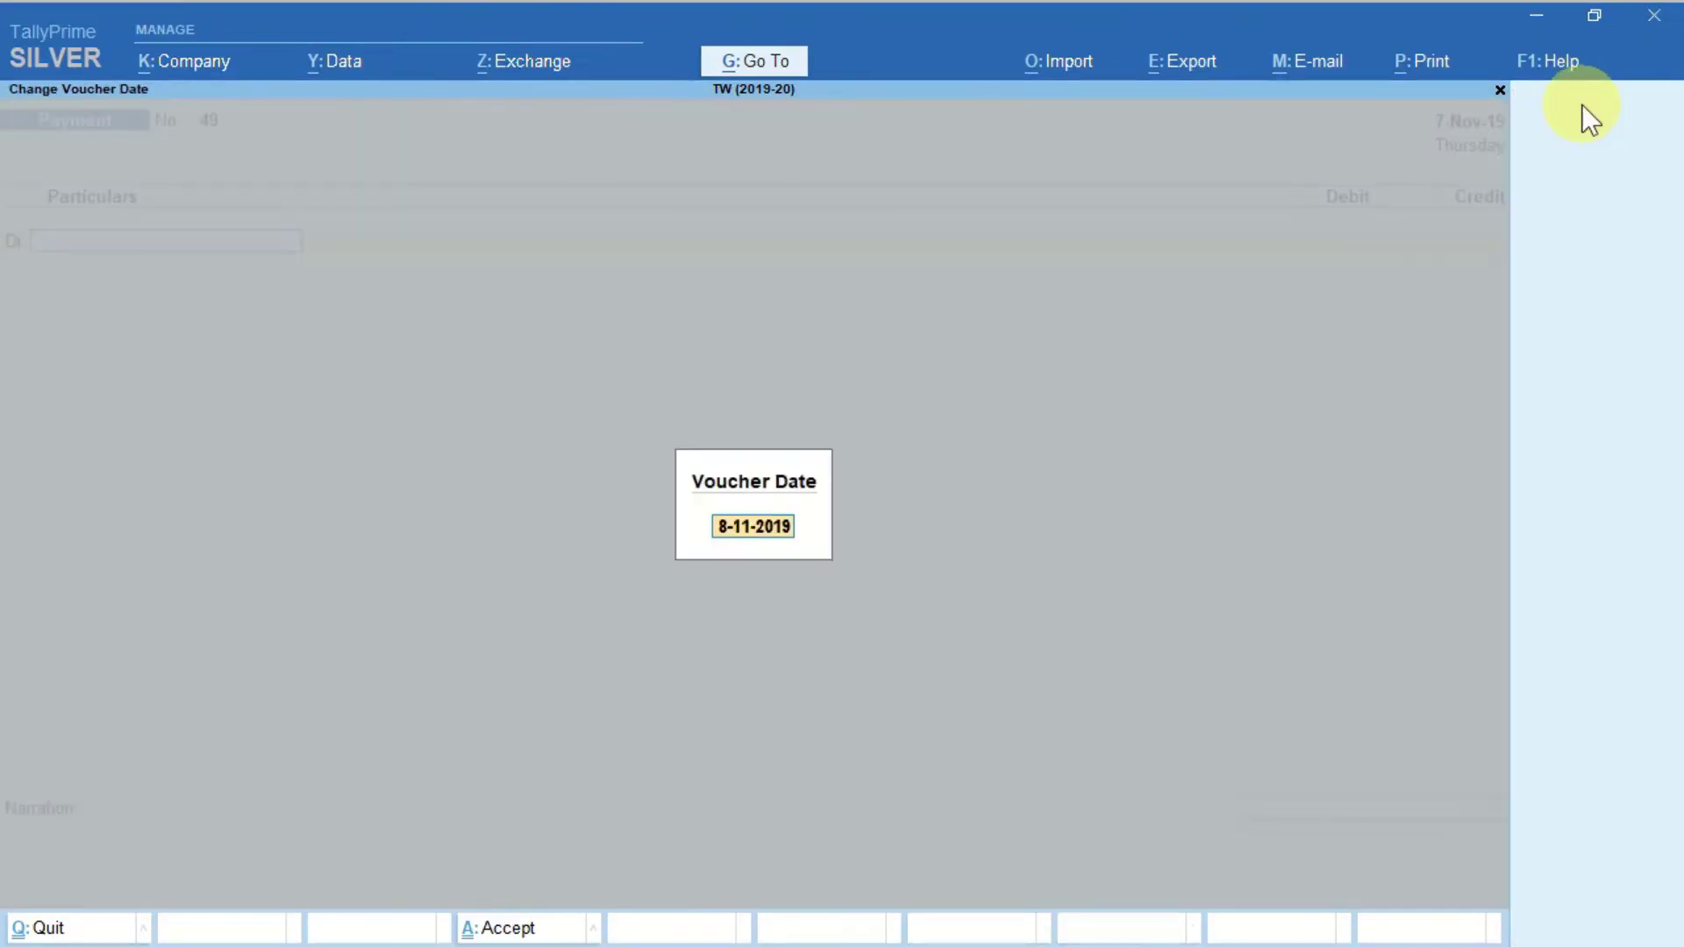
text(18)
key(Return)
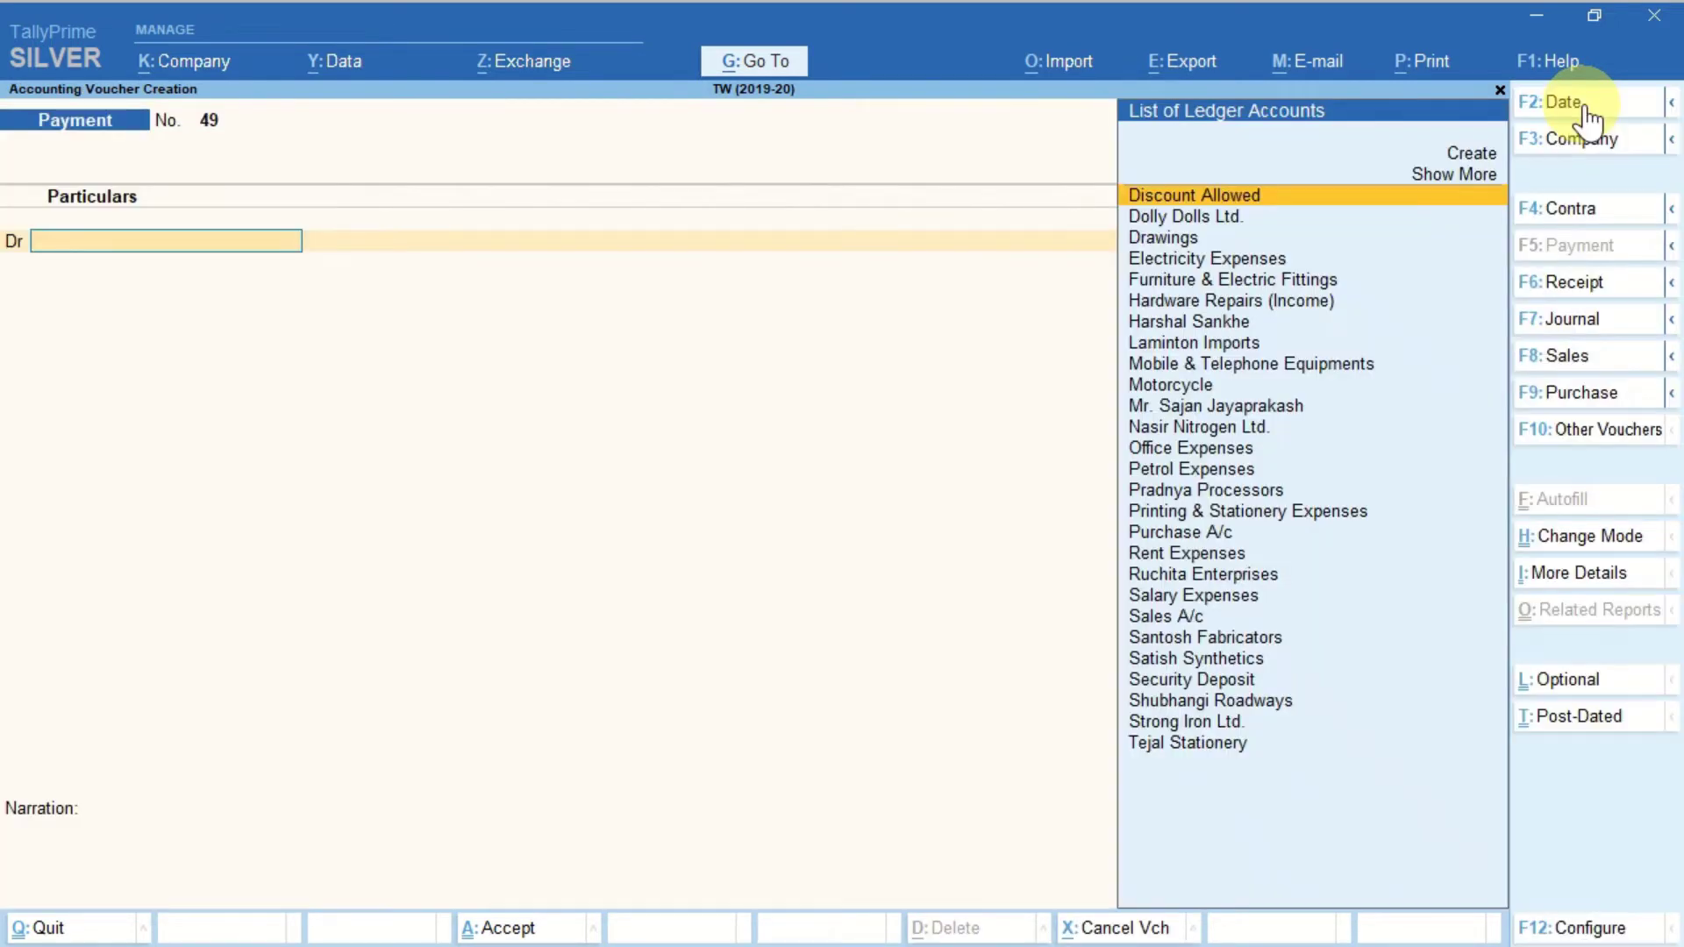
- Debit 1,450 to Electricity Expenses in the payment voucher
text(E)
key(Return)
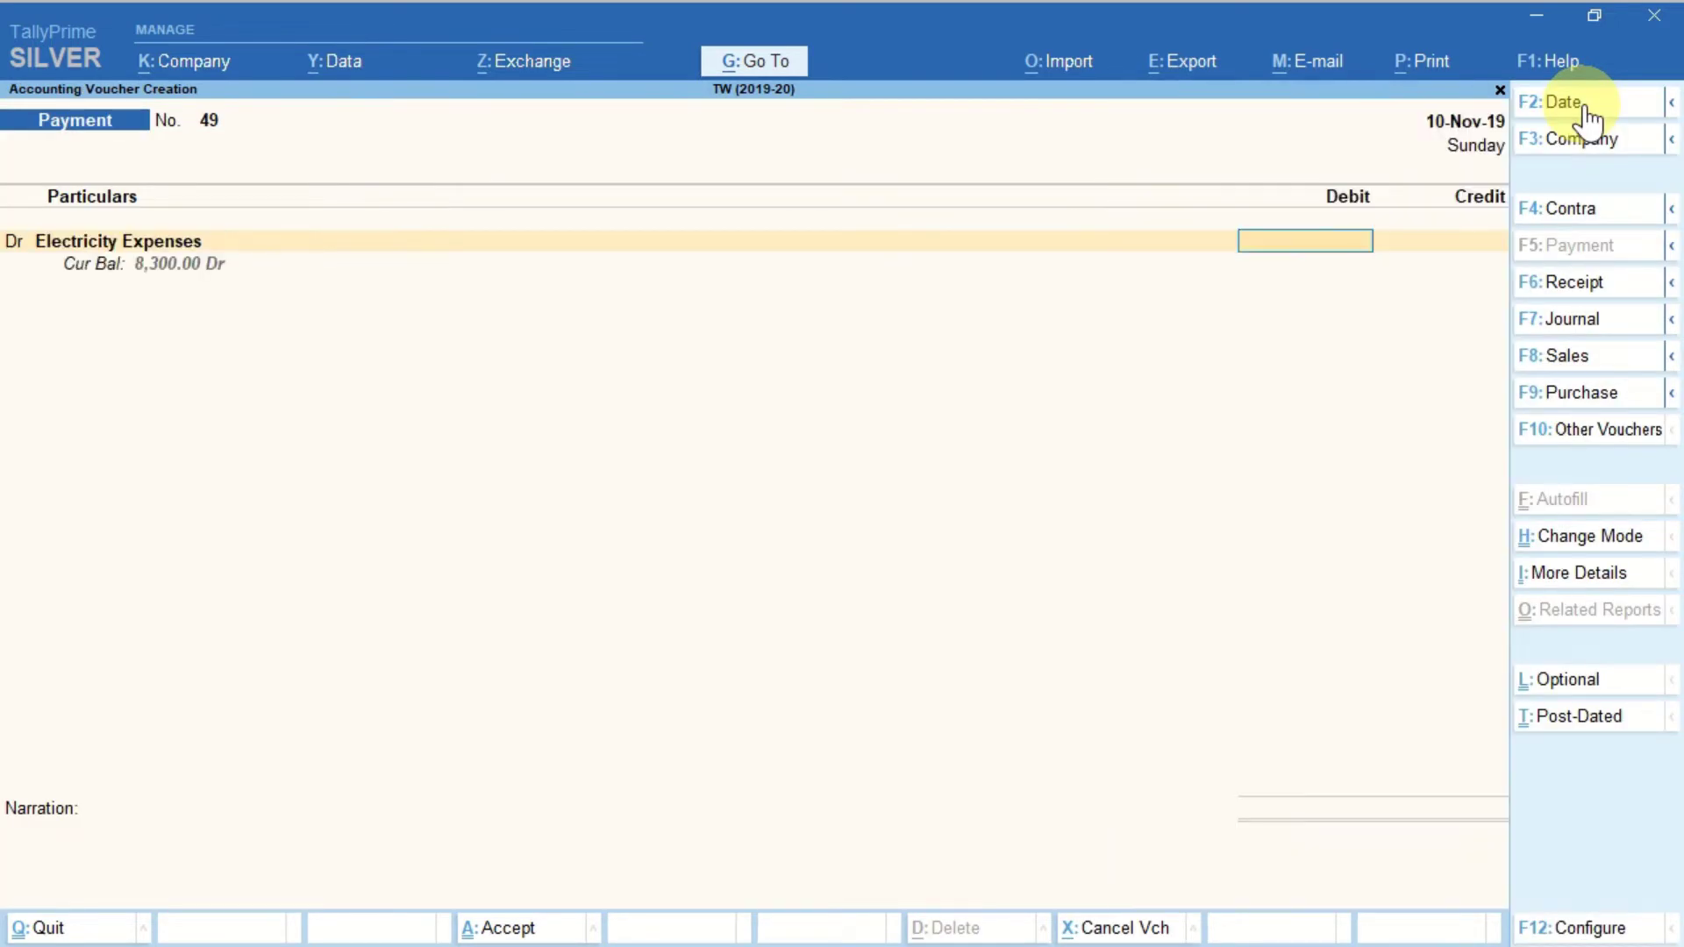
text(1450)
key(Return)
- Credit 1,450 to HDFC Bank with a cheque allocation and save the electricity payment voucher without a narration
key(Return)
key(Return)
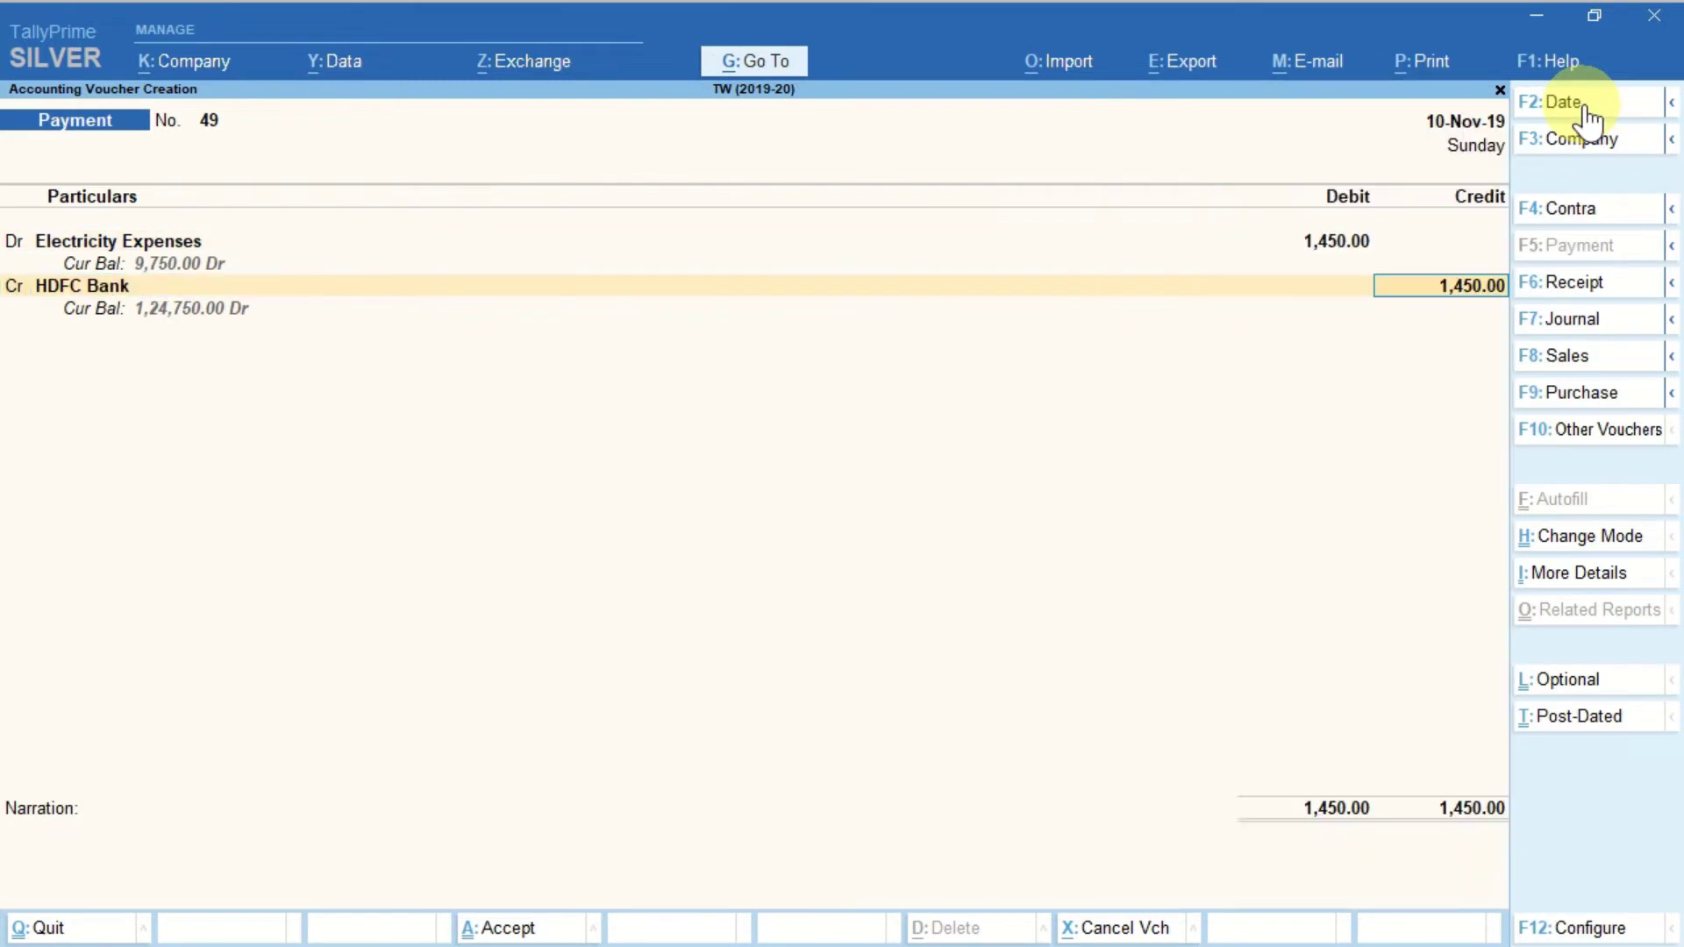
key(Return)
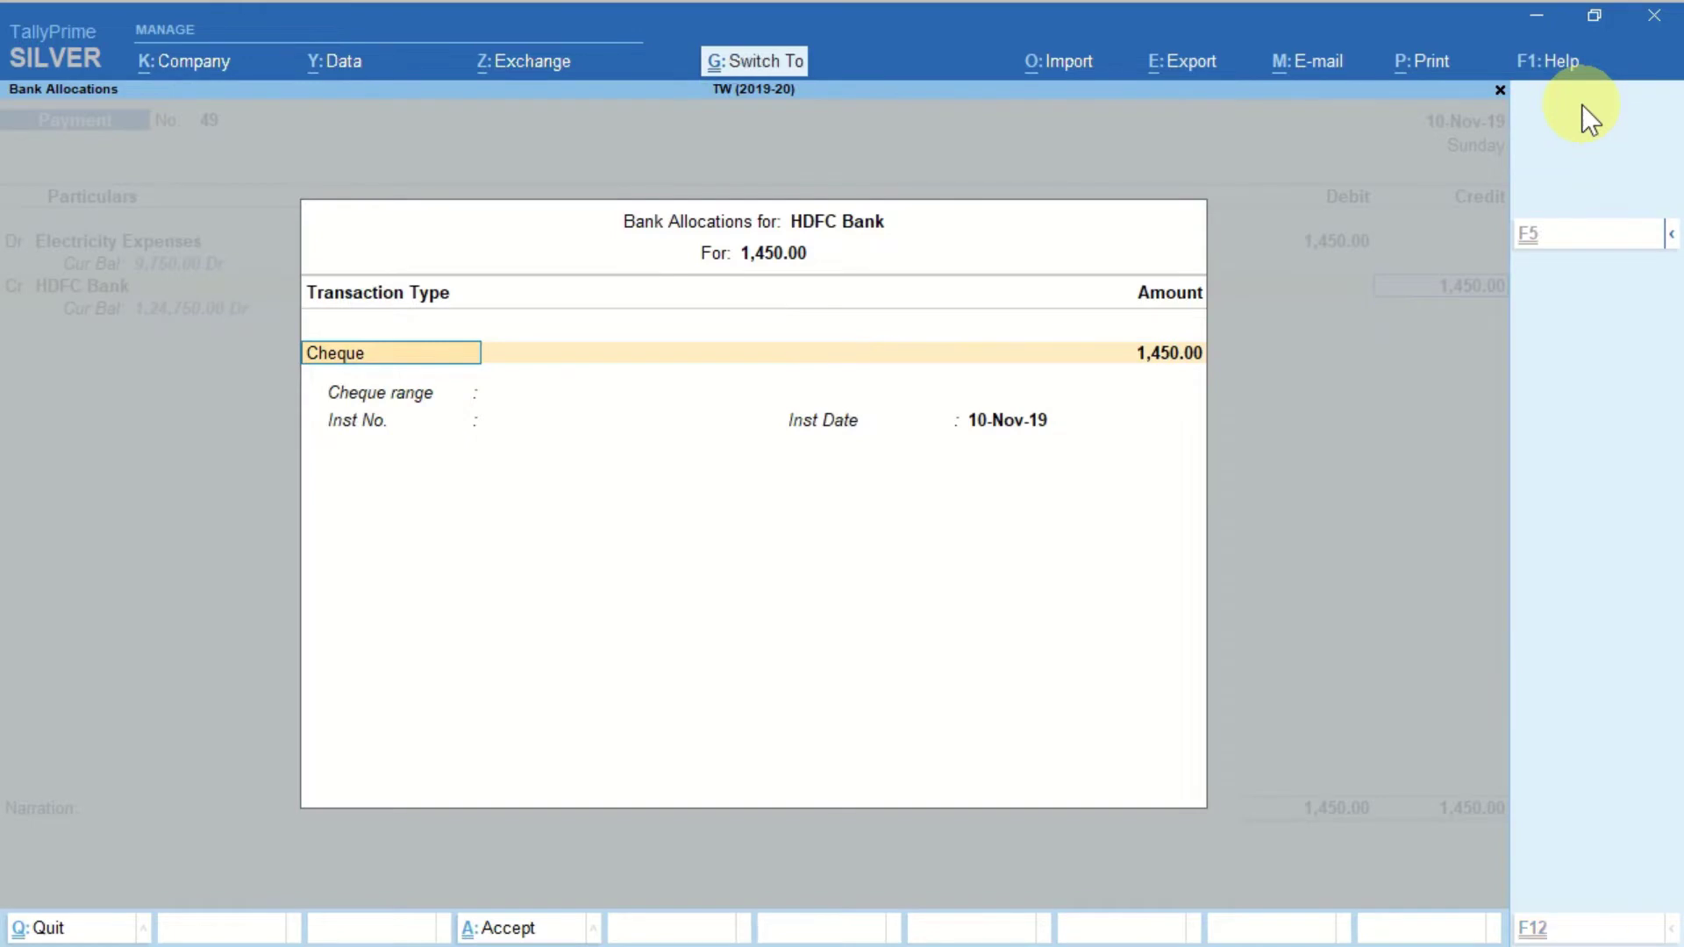
key(ctrl+a)
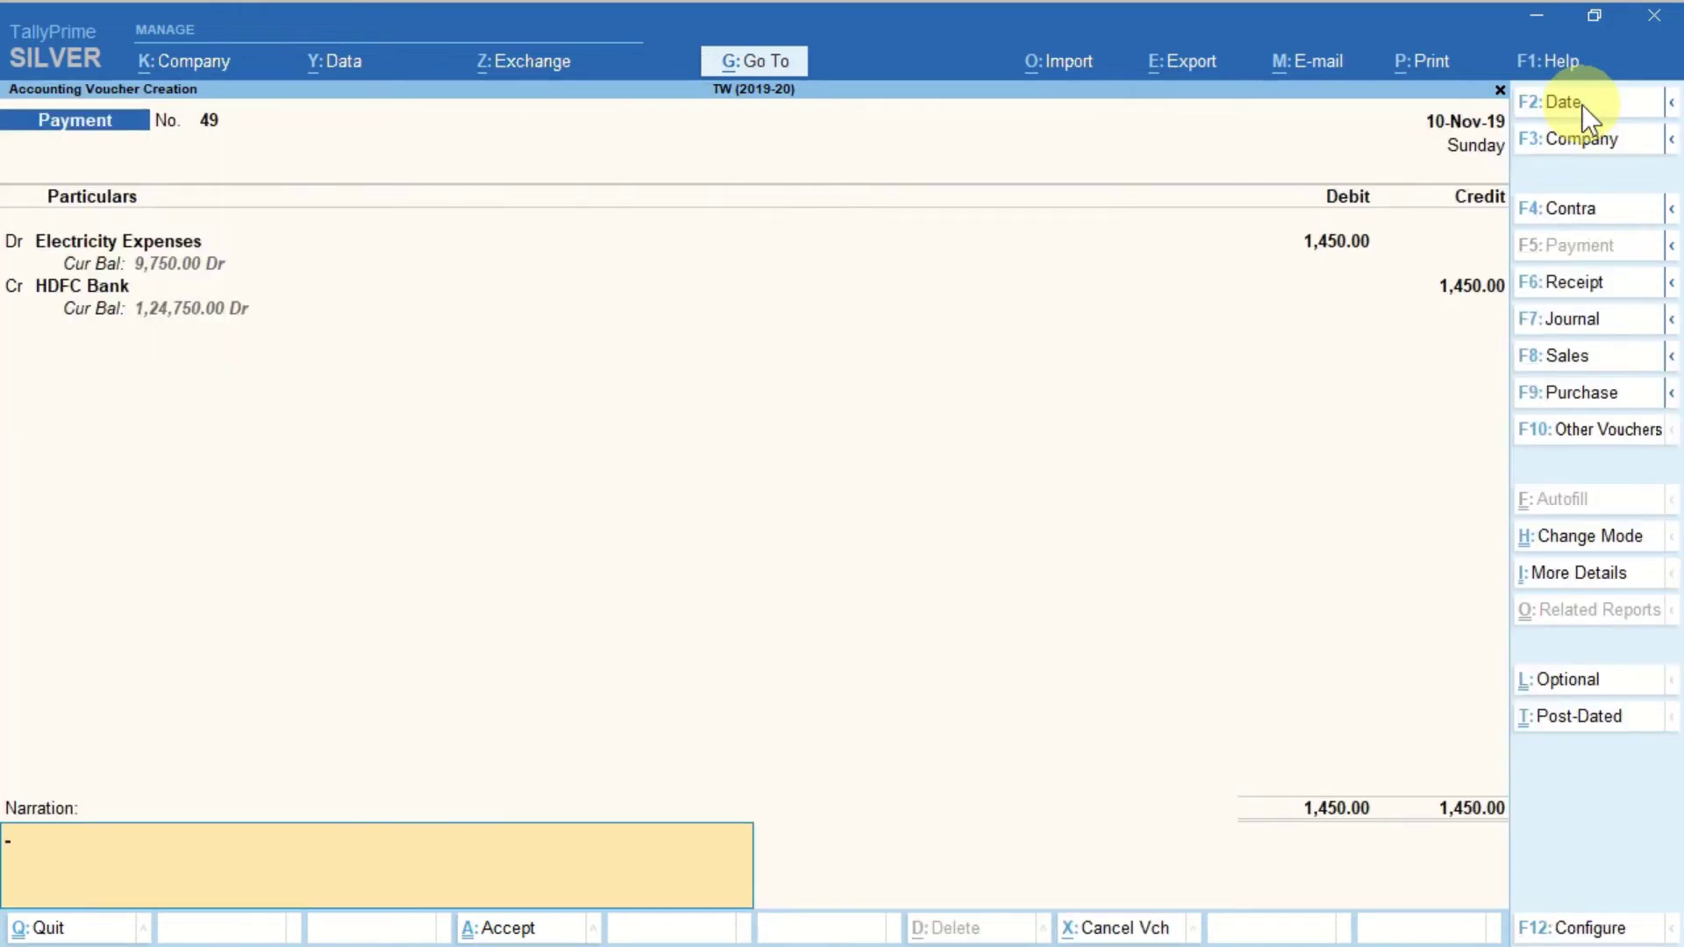
key(Return)
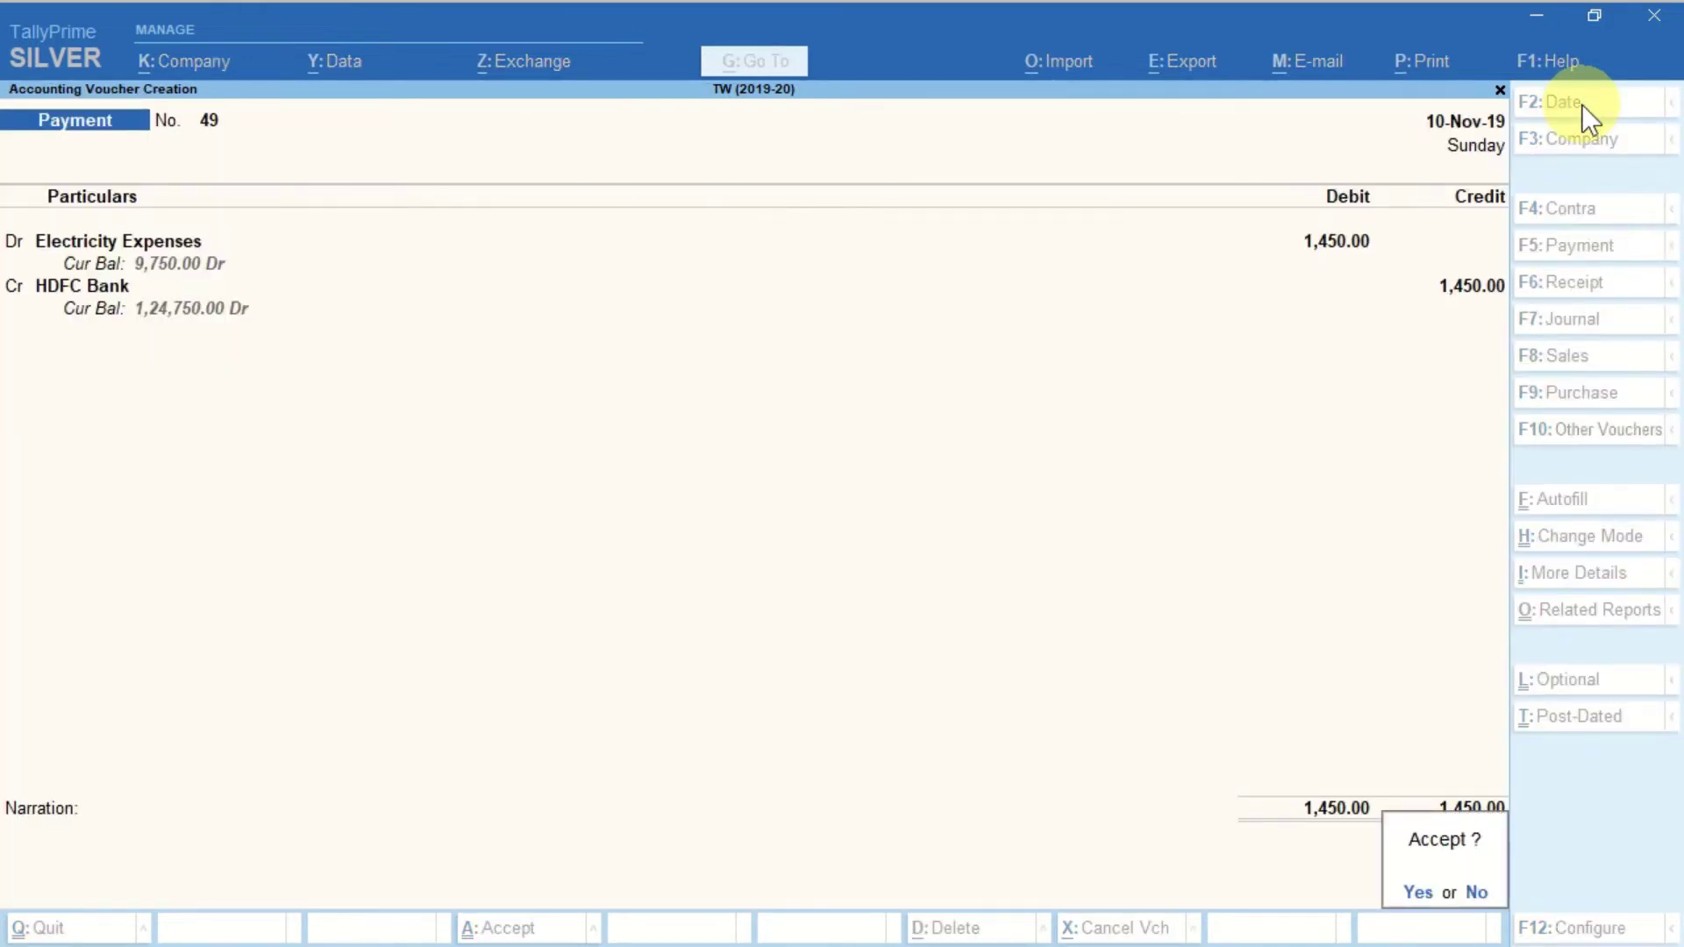
key(Return)
- Consult the petrol exercise in the Word document, return to TallyPrime and set the new payment voucher's date to 11-Nov-2019
key(alt+Tab)
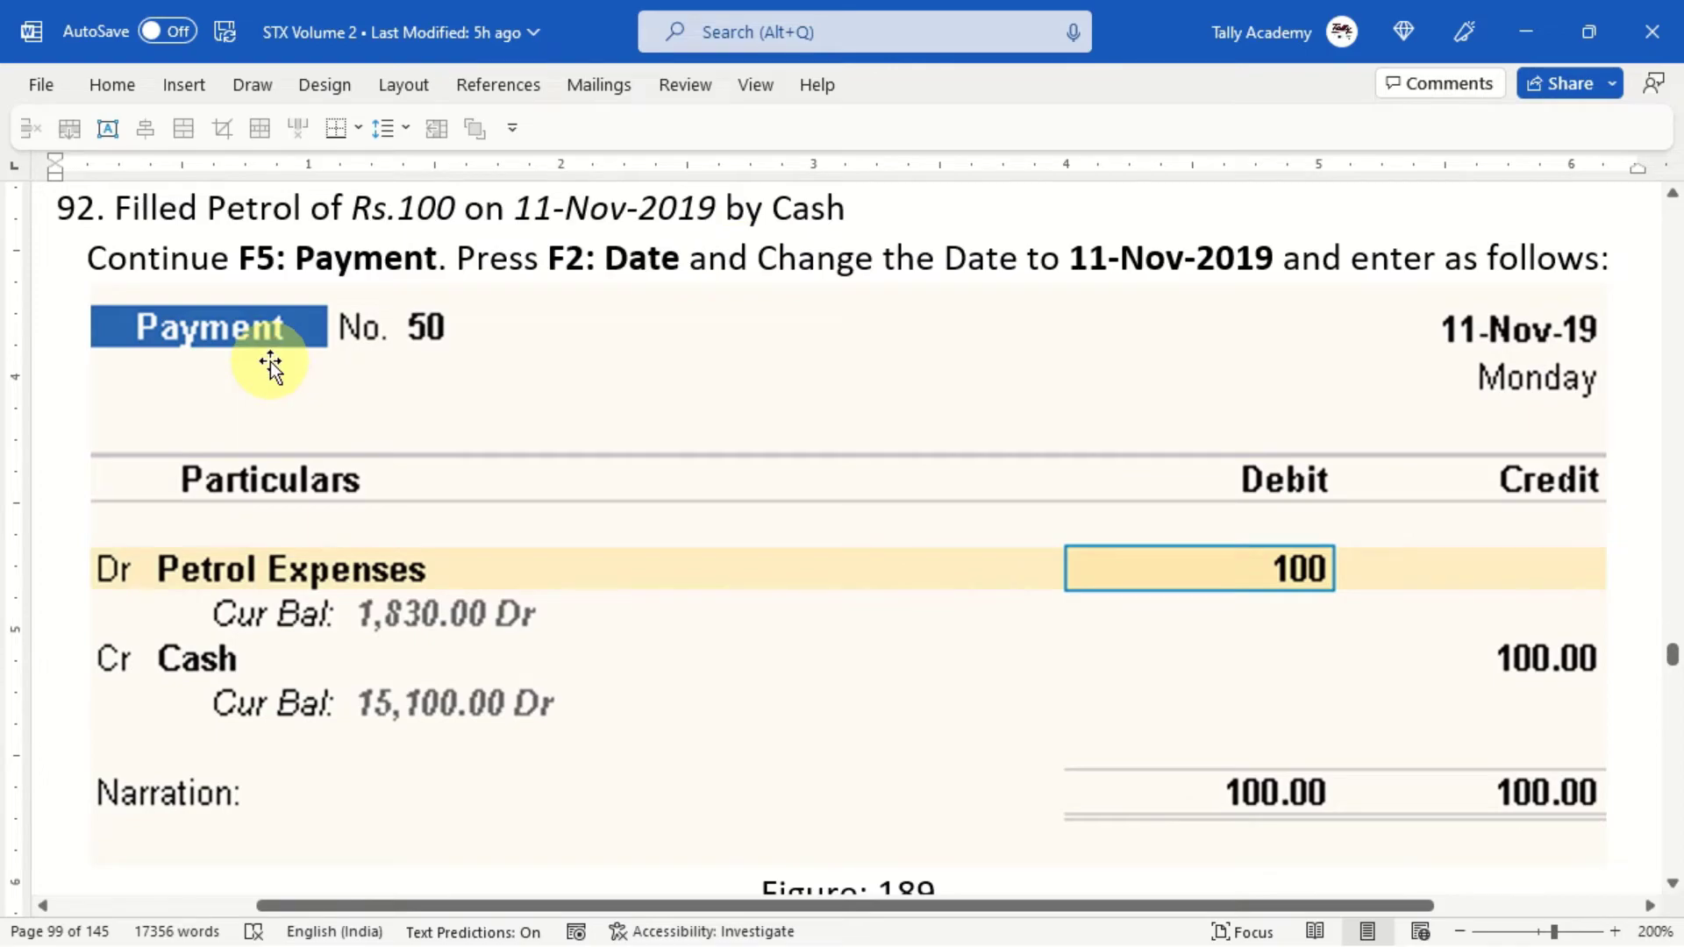
key(alt+Tab)
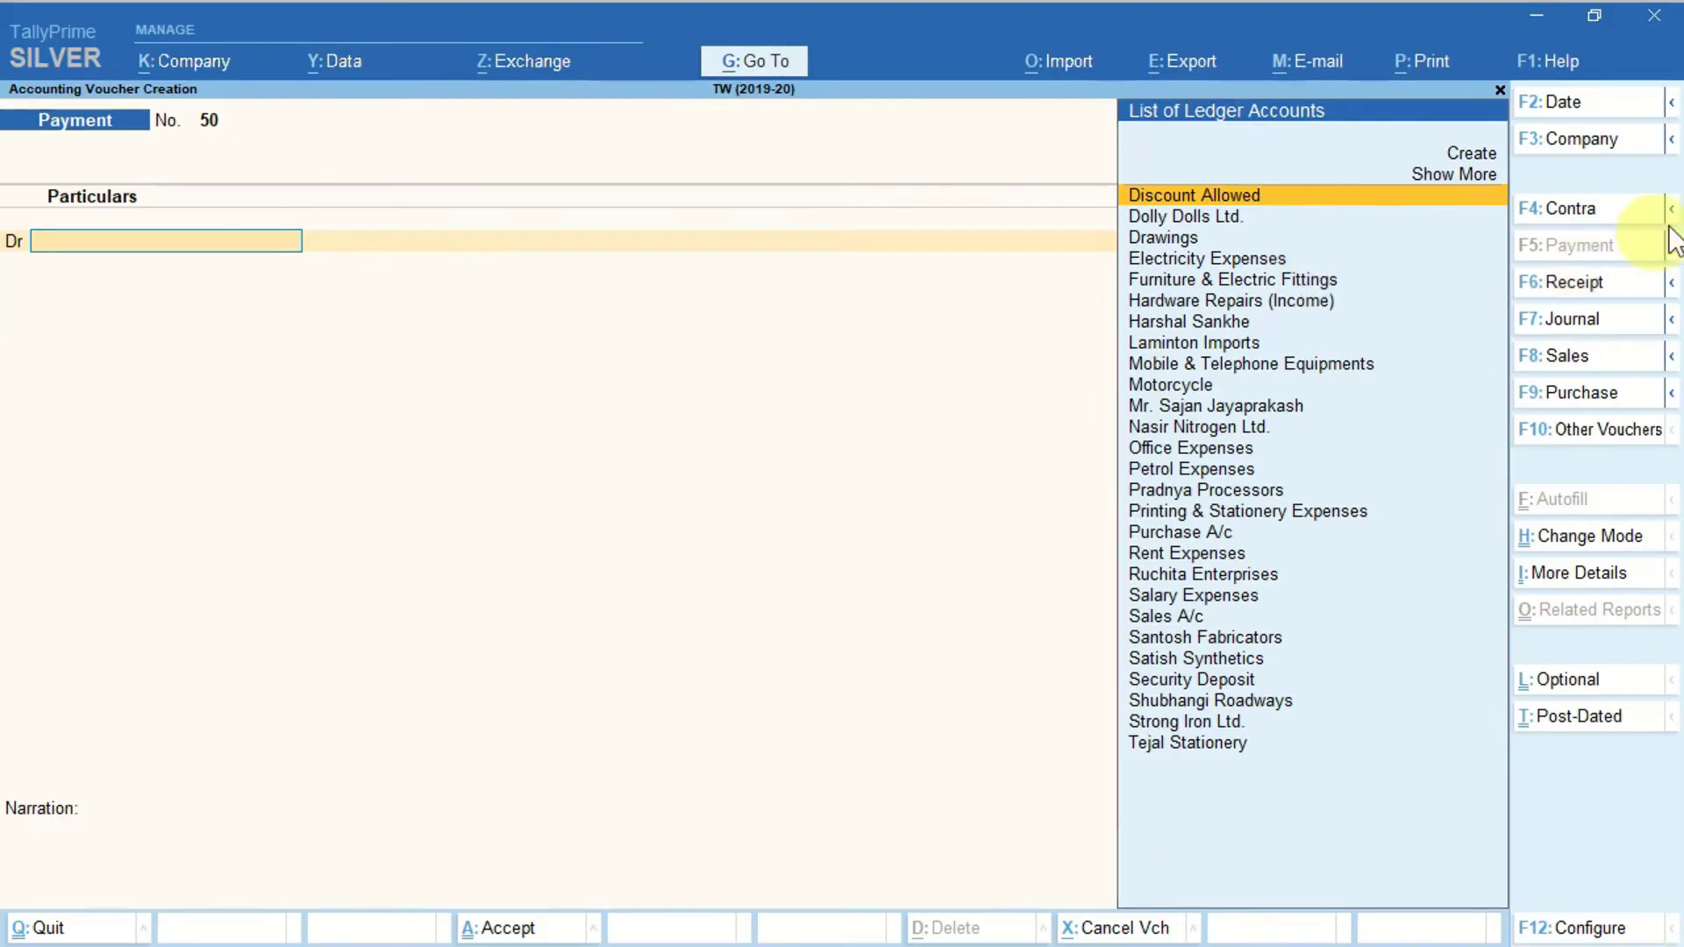
click(1579, 103)
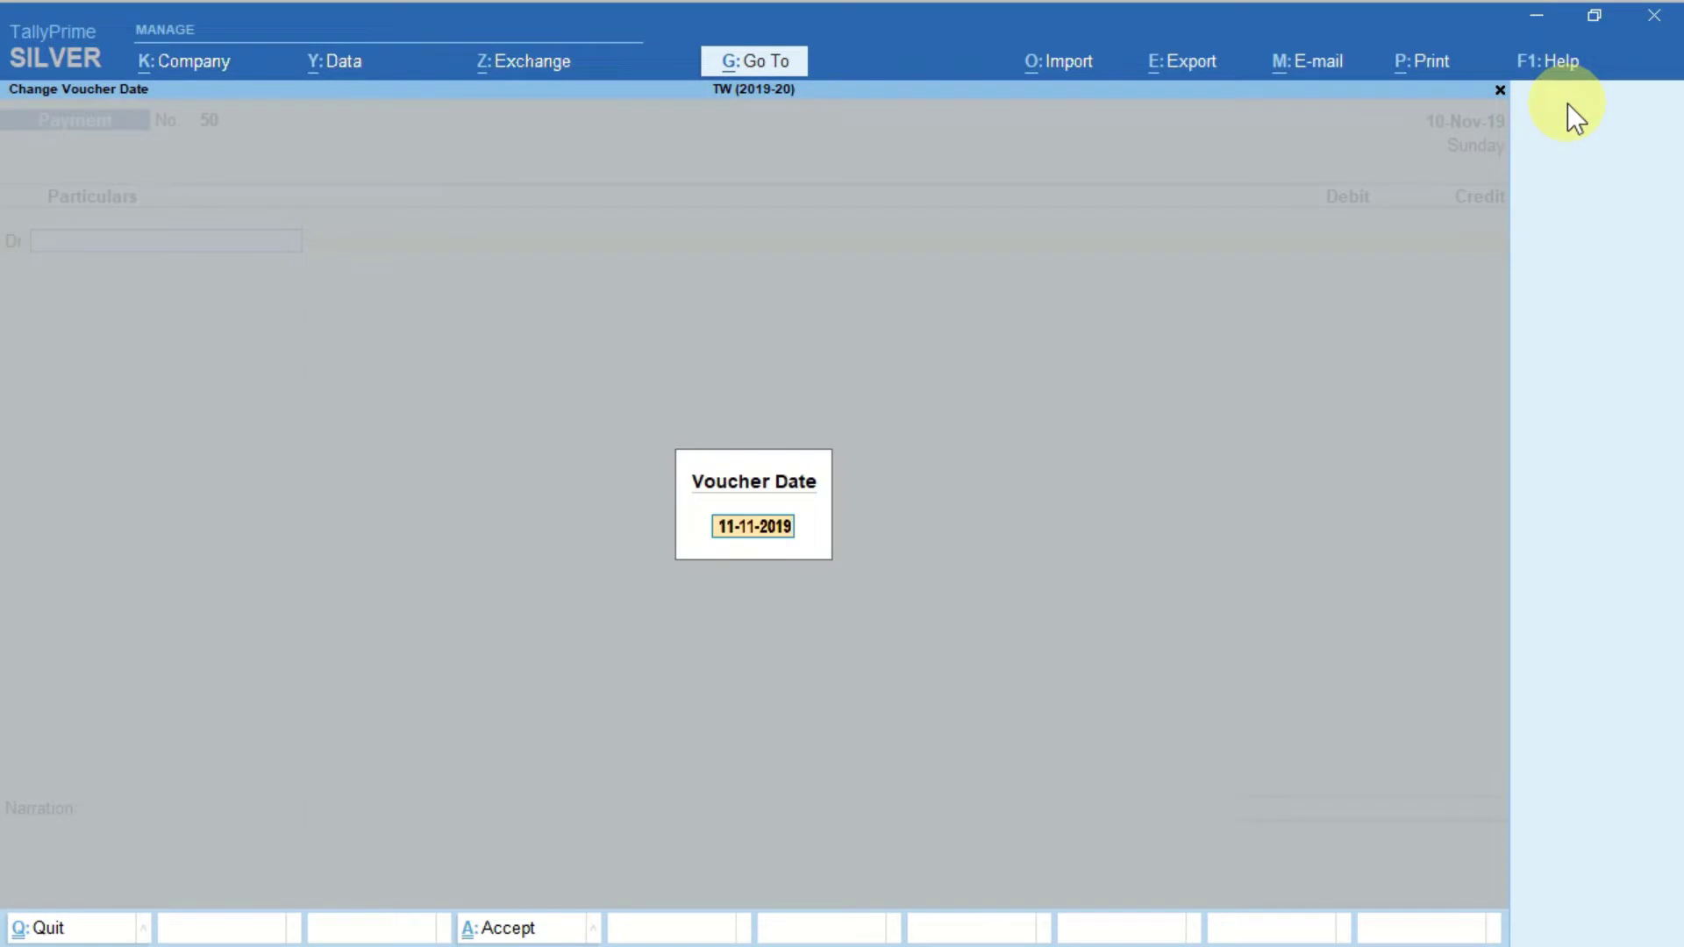
key(Return)
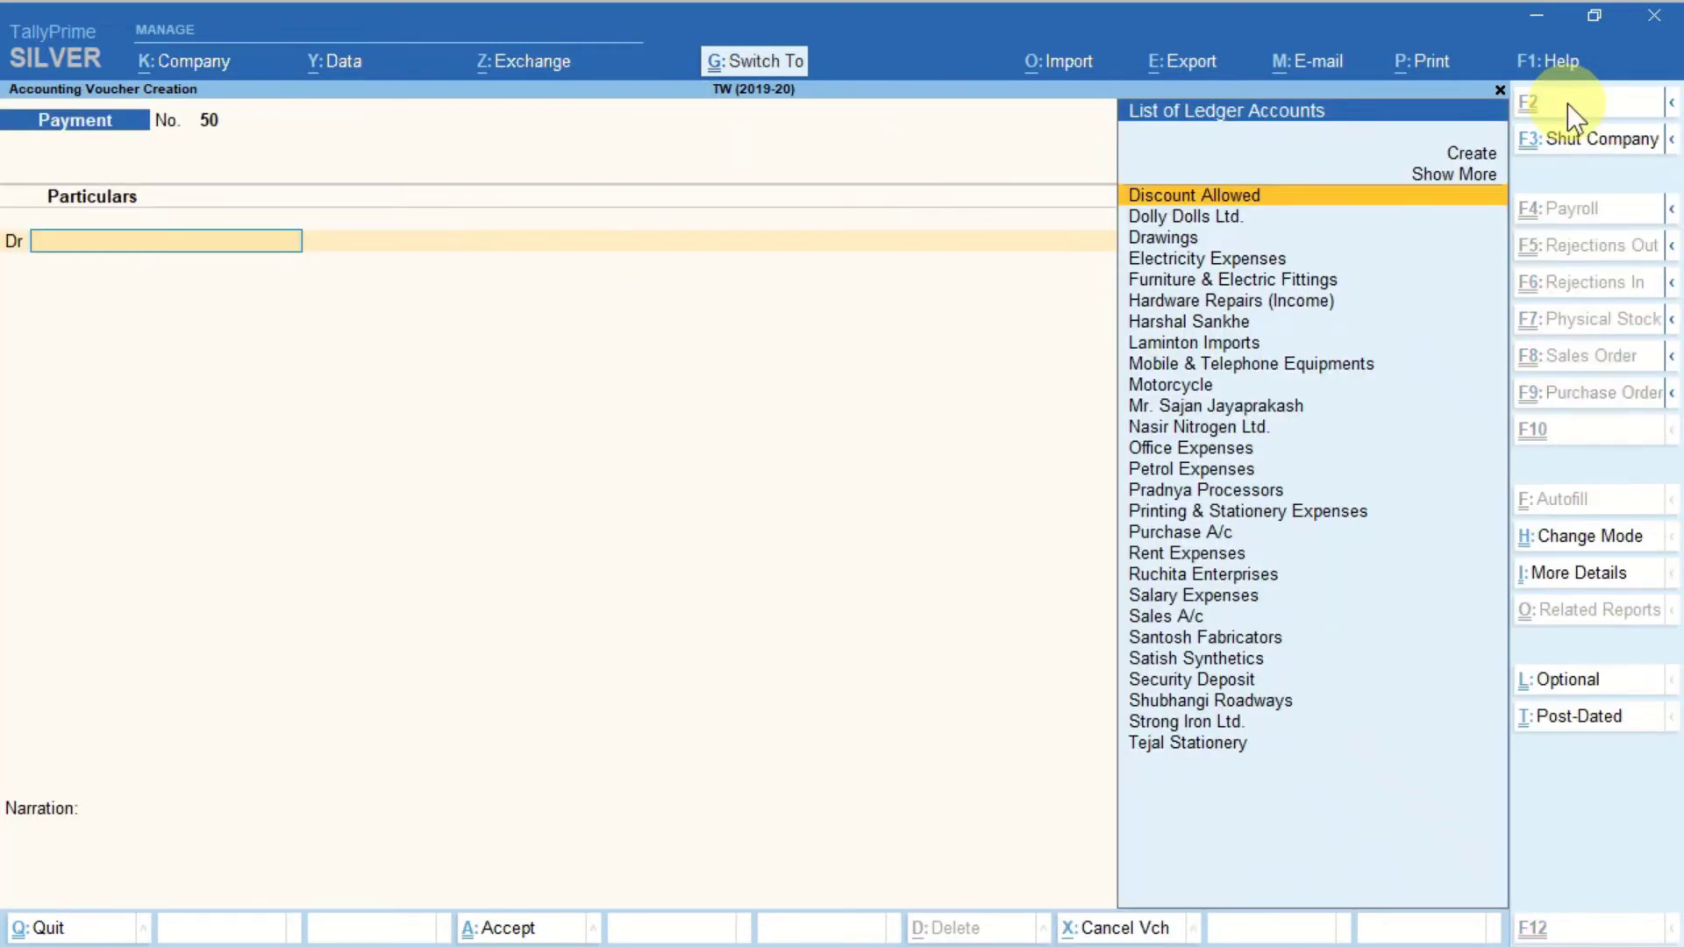
- Debit 100 to Petrol Expenses in the payment voucher
text(penses)
key(Return)
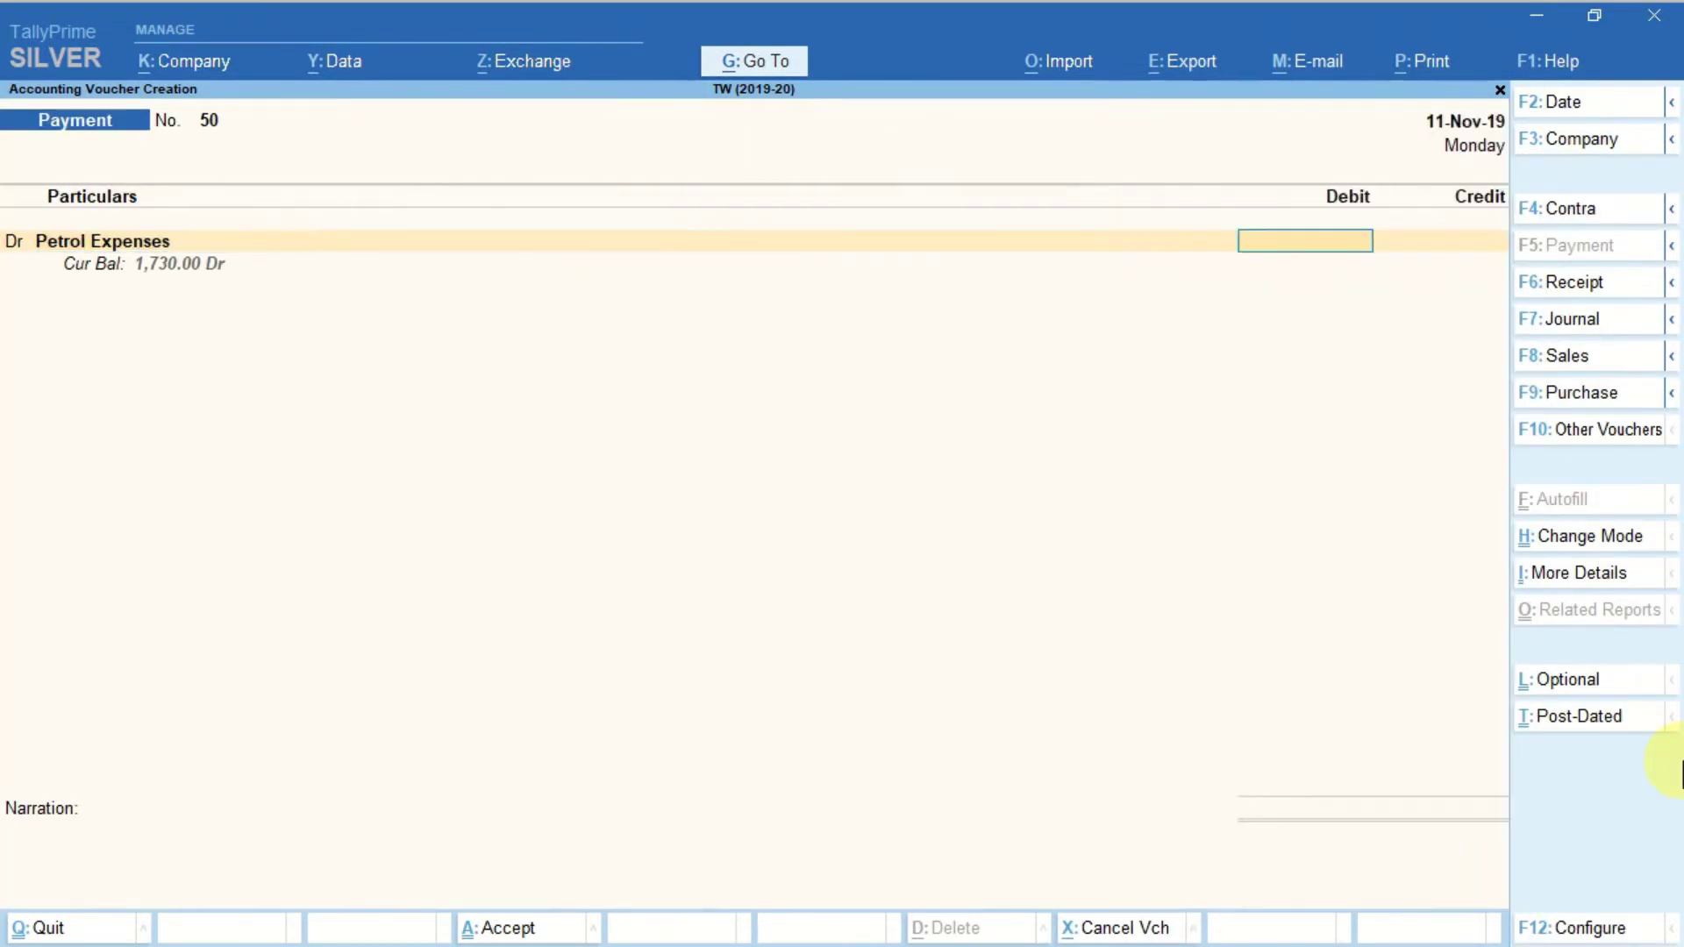
text(100)
key(Return)
- Credit 100 to Cash and save the petrol payment voucher without a narration
key(Return)
key(Return)
key(Return)
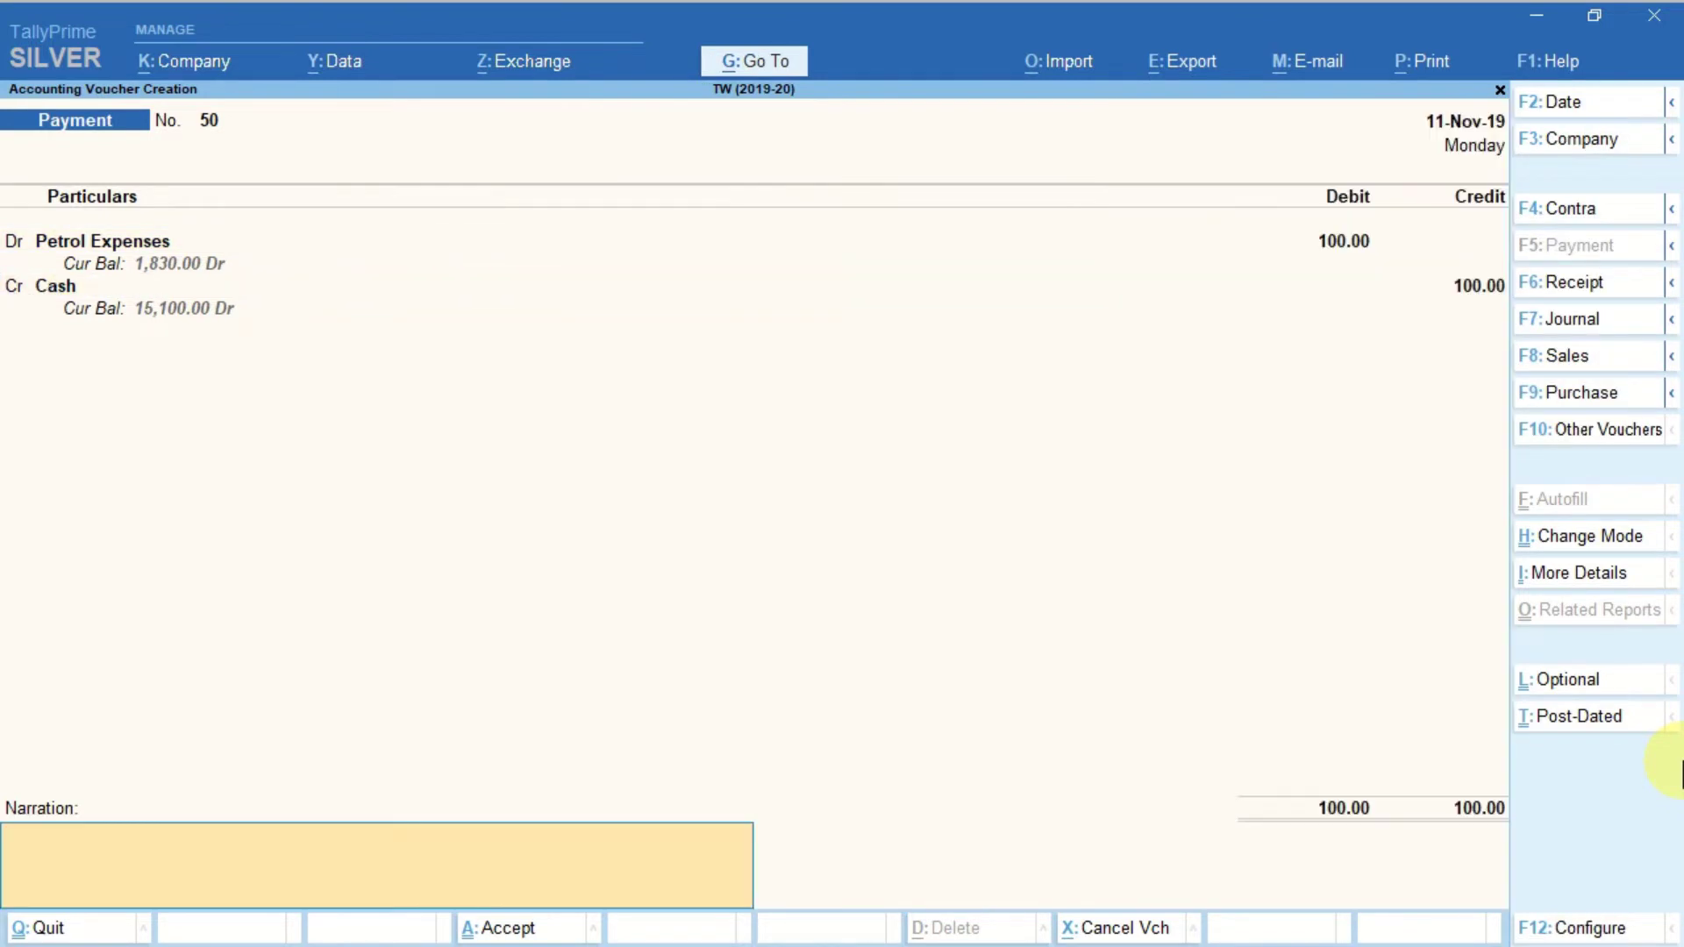
key(Return)
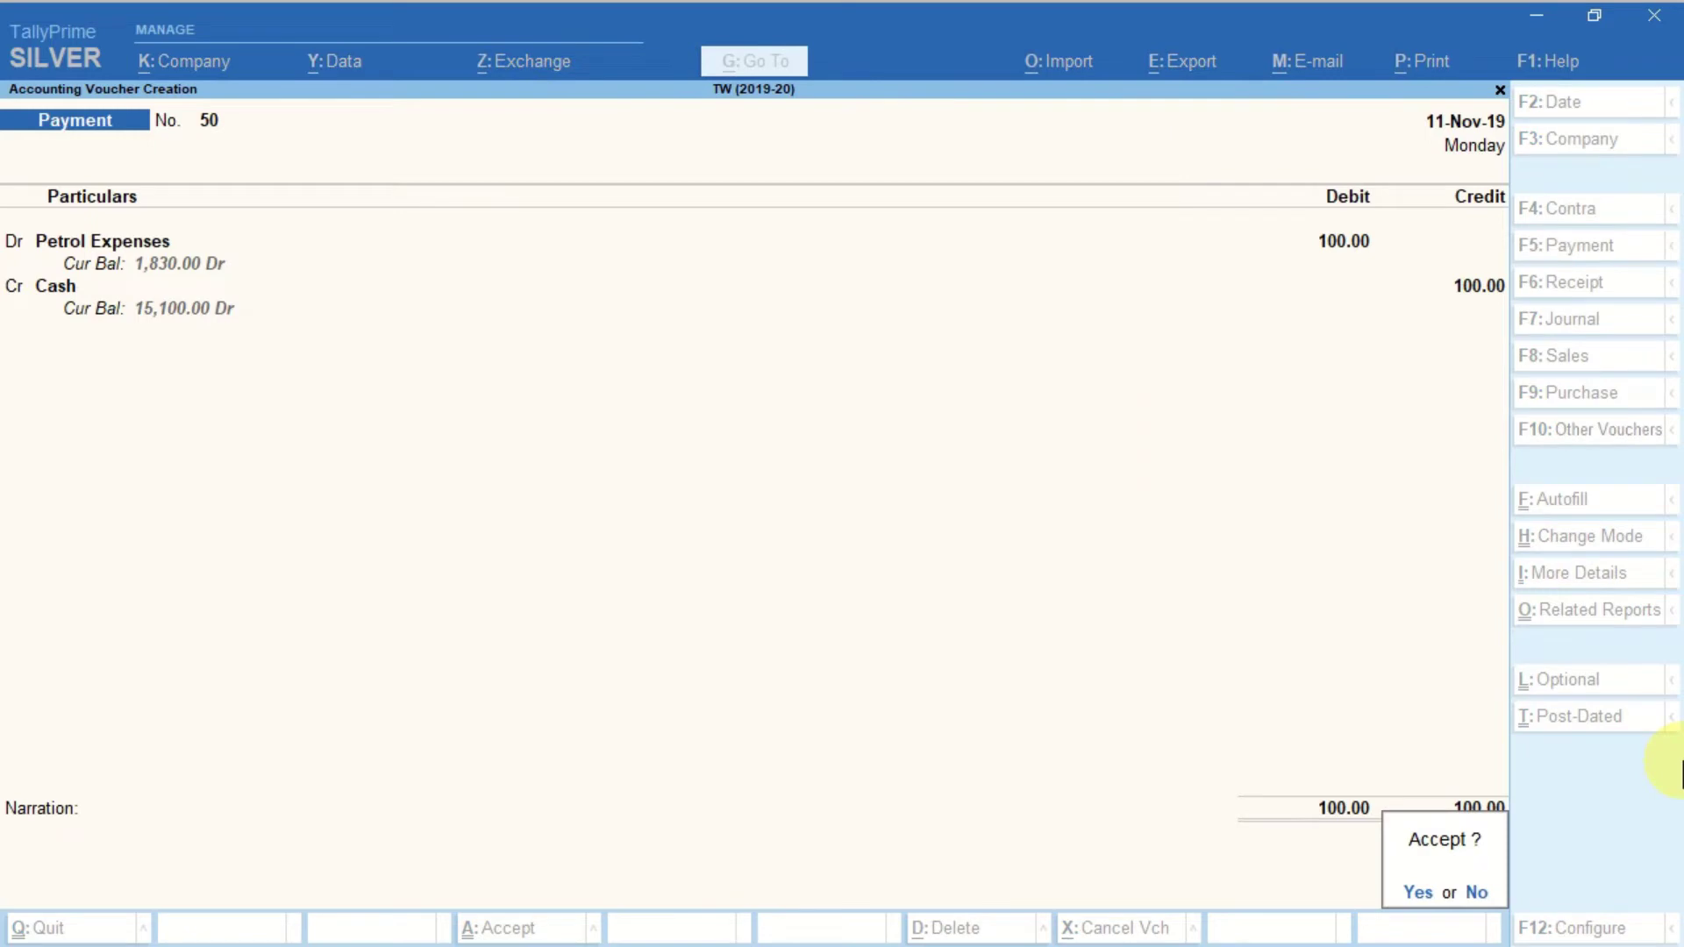
key(Return)
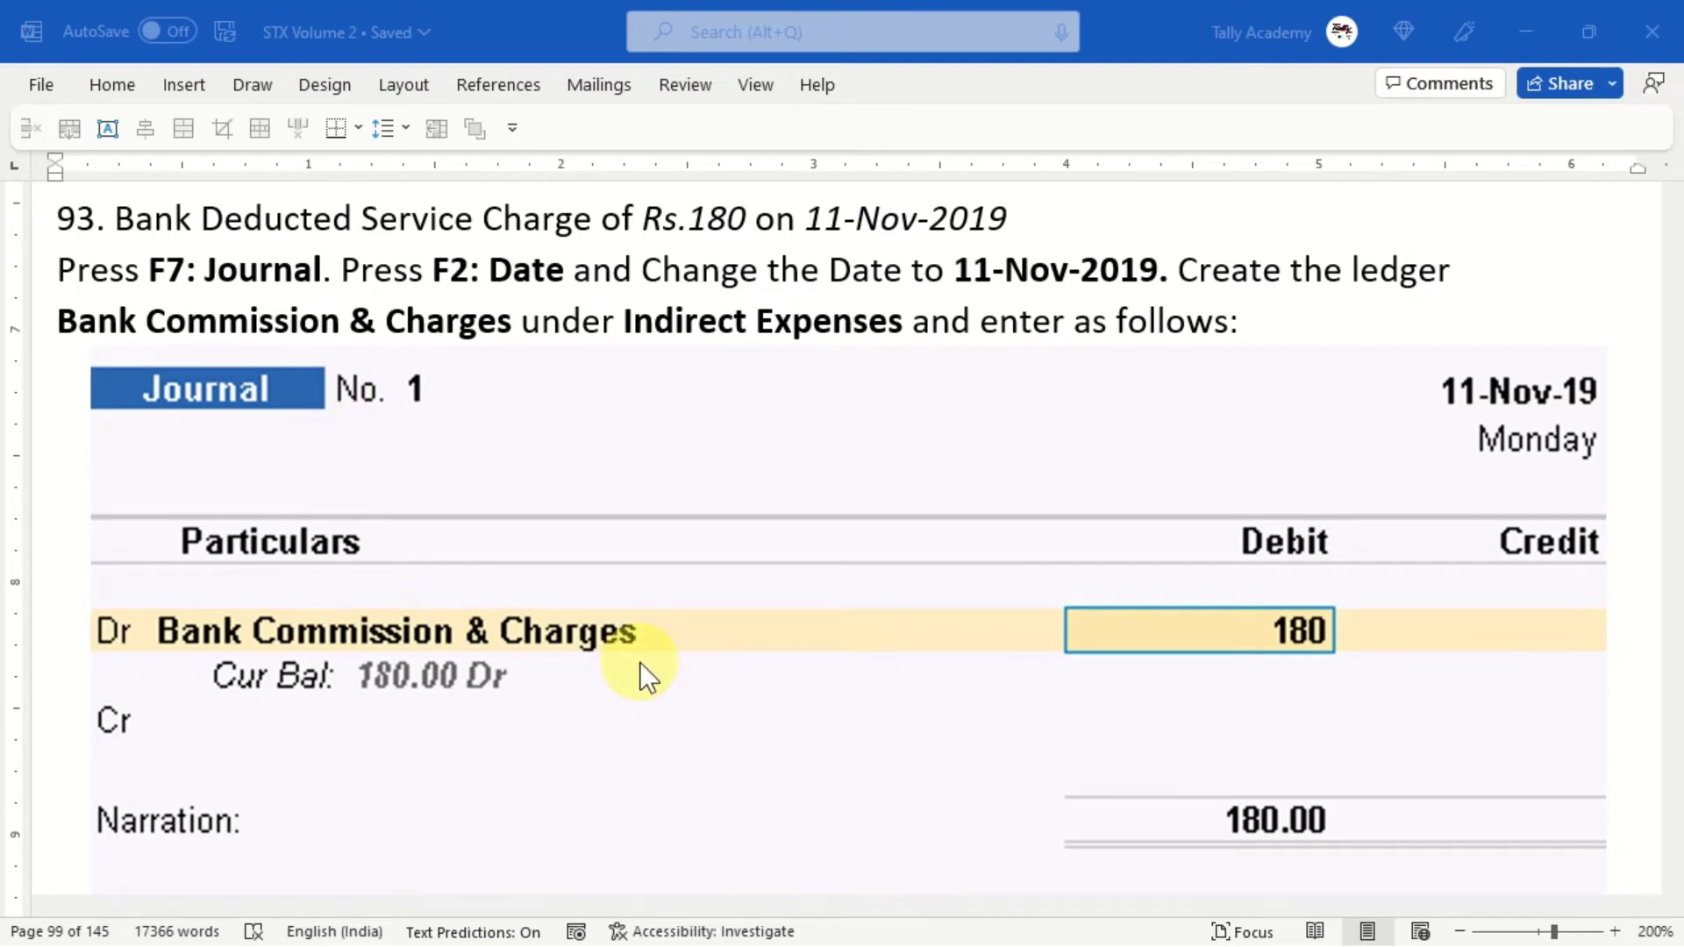
- In a new TallyPrime journal voucher, create the debit ledger Bank Commission & Charges under Indirect Expenses with ledger type Not Applicable
key(alt+Tab)
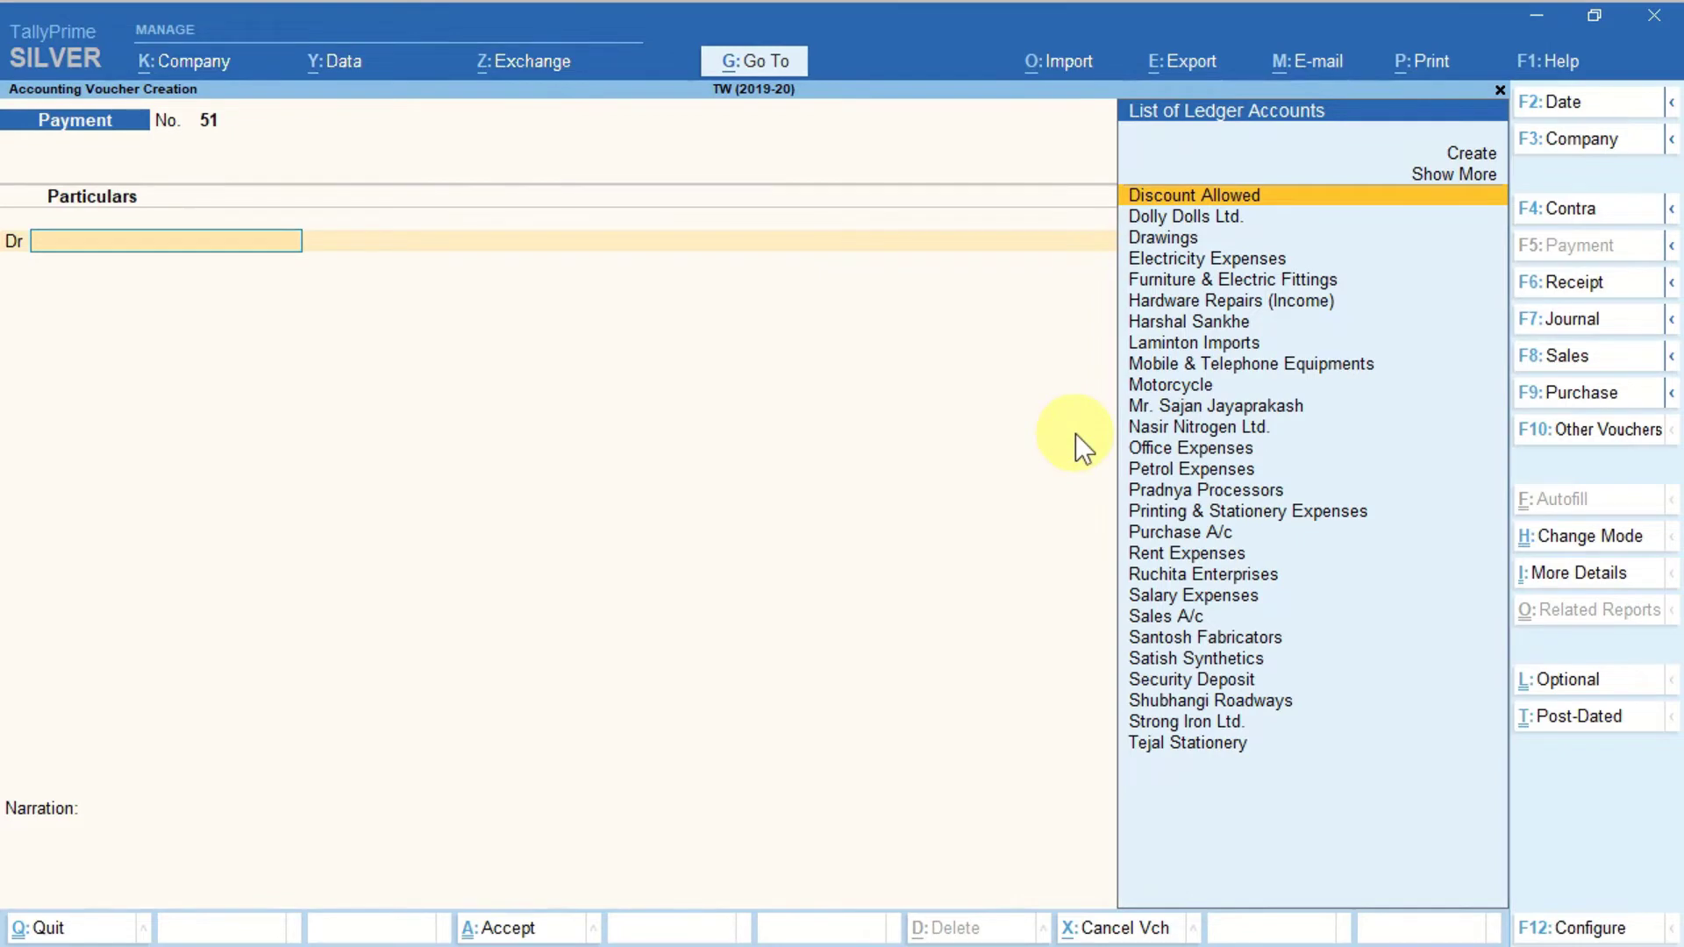
click(1562, 324)
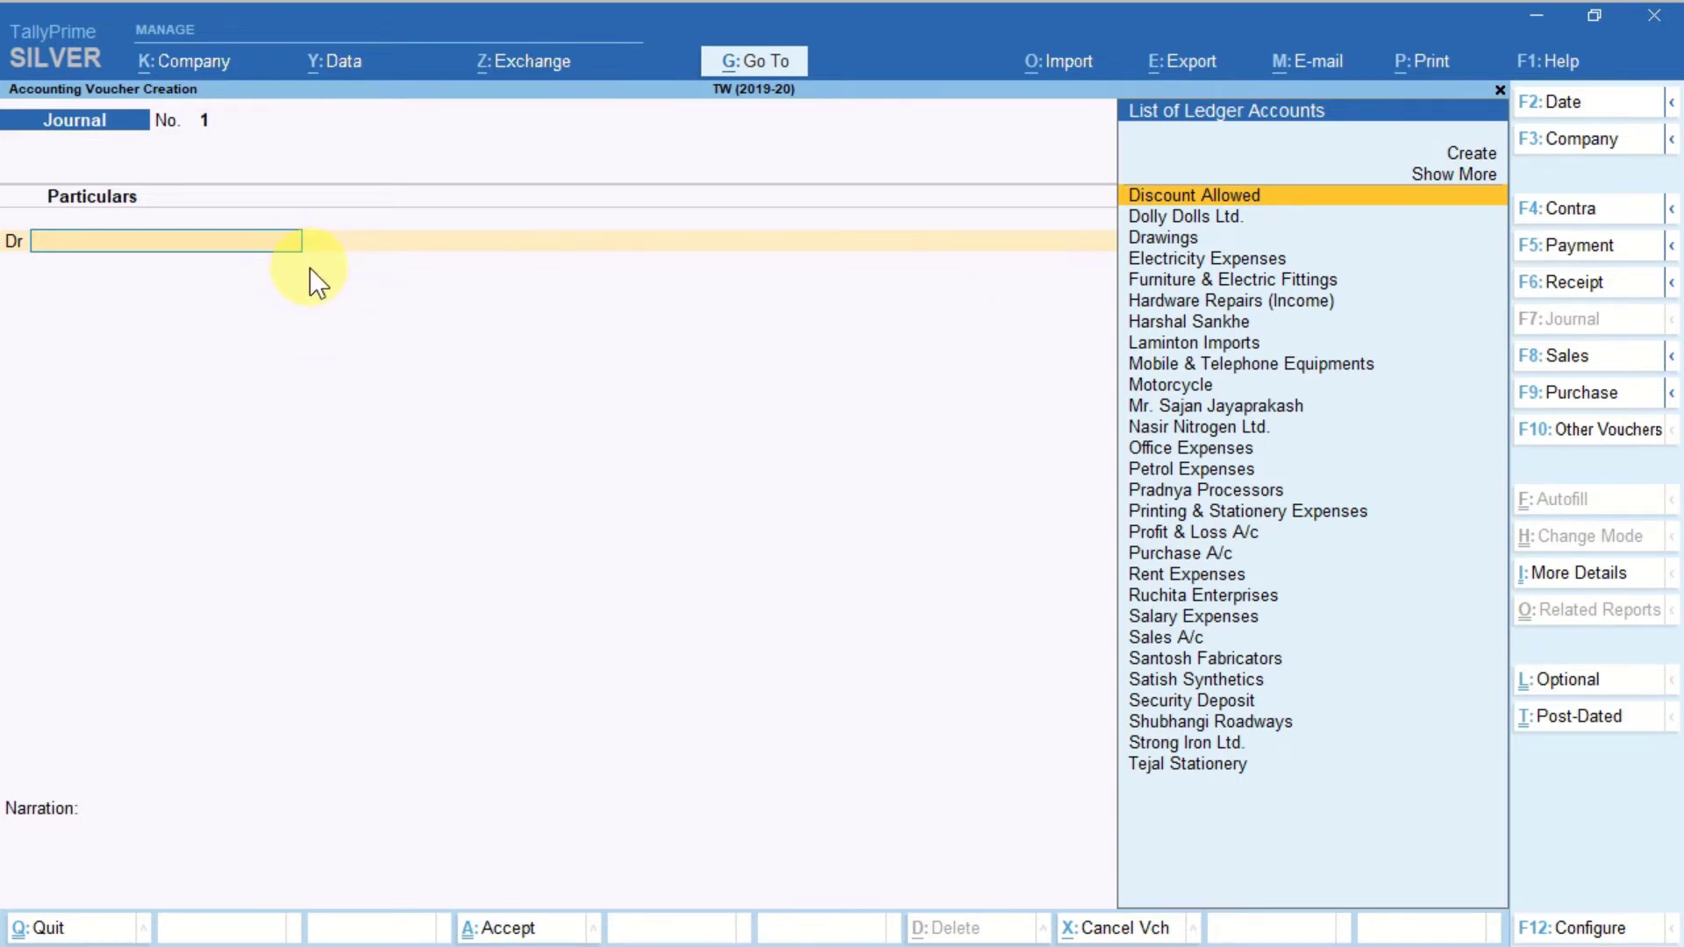
key(alt+c)
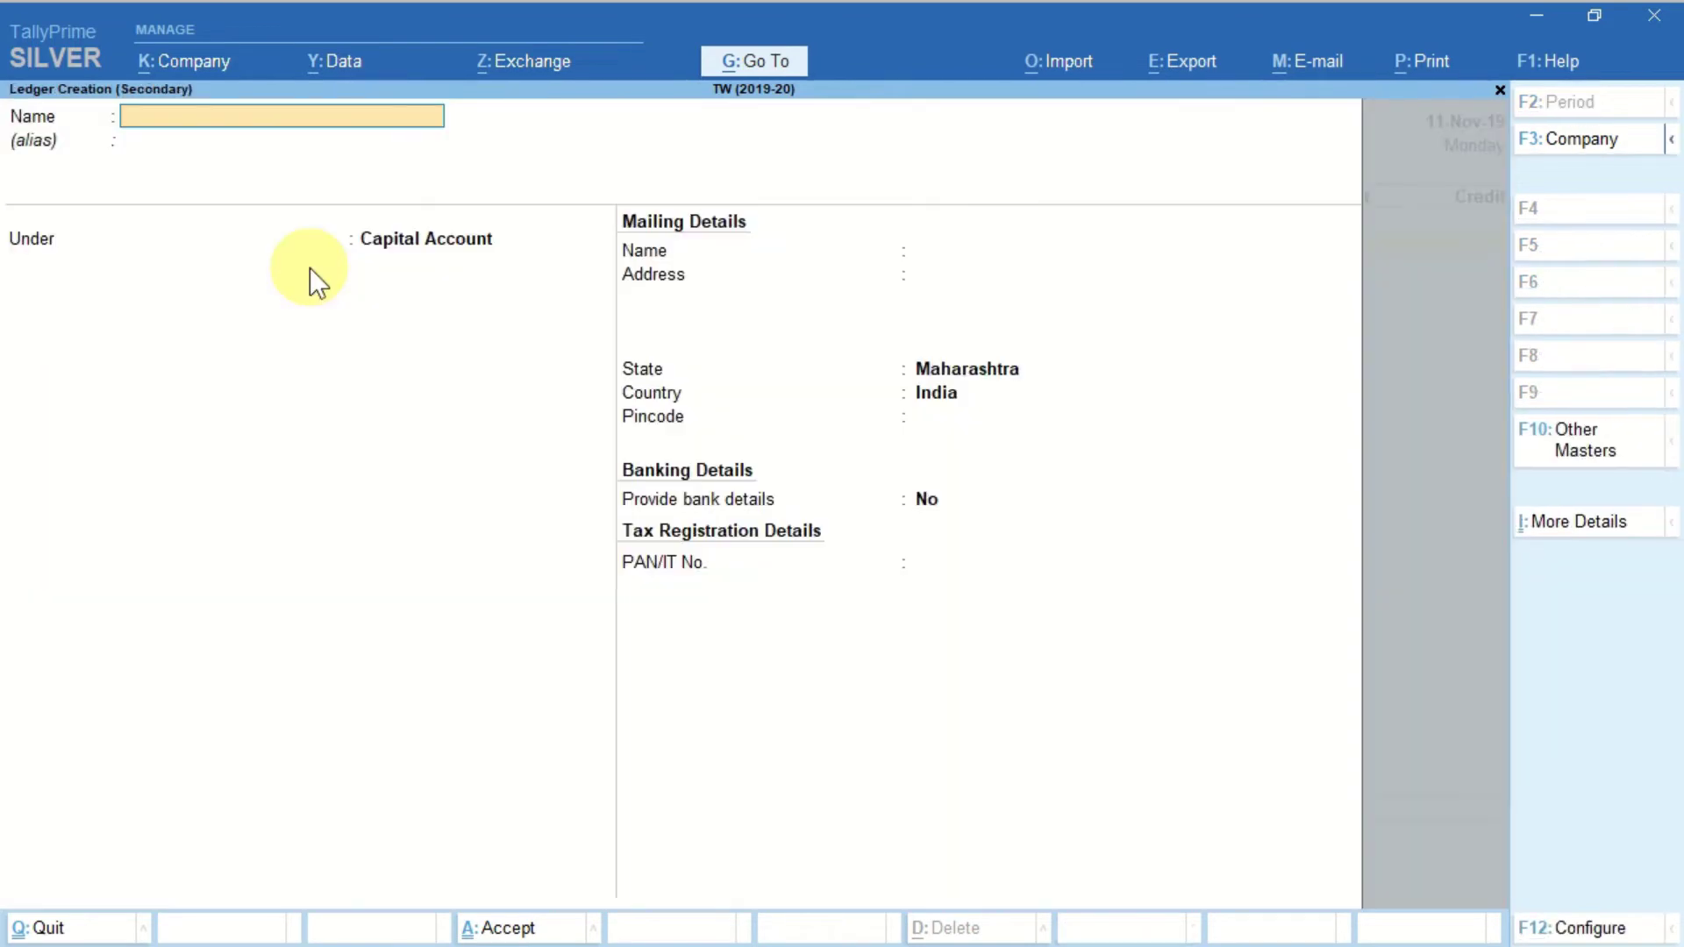
text(Bank Commission & Charges)
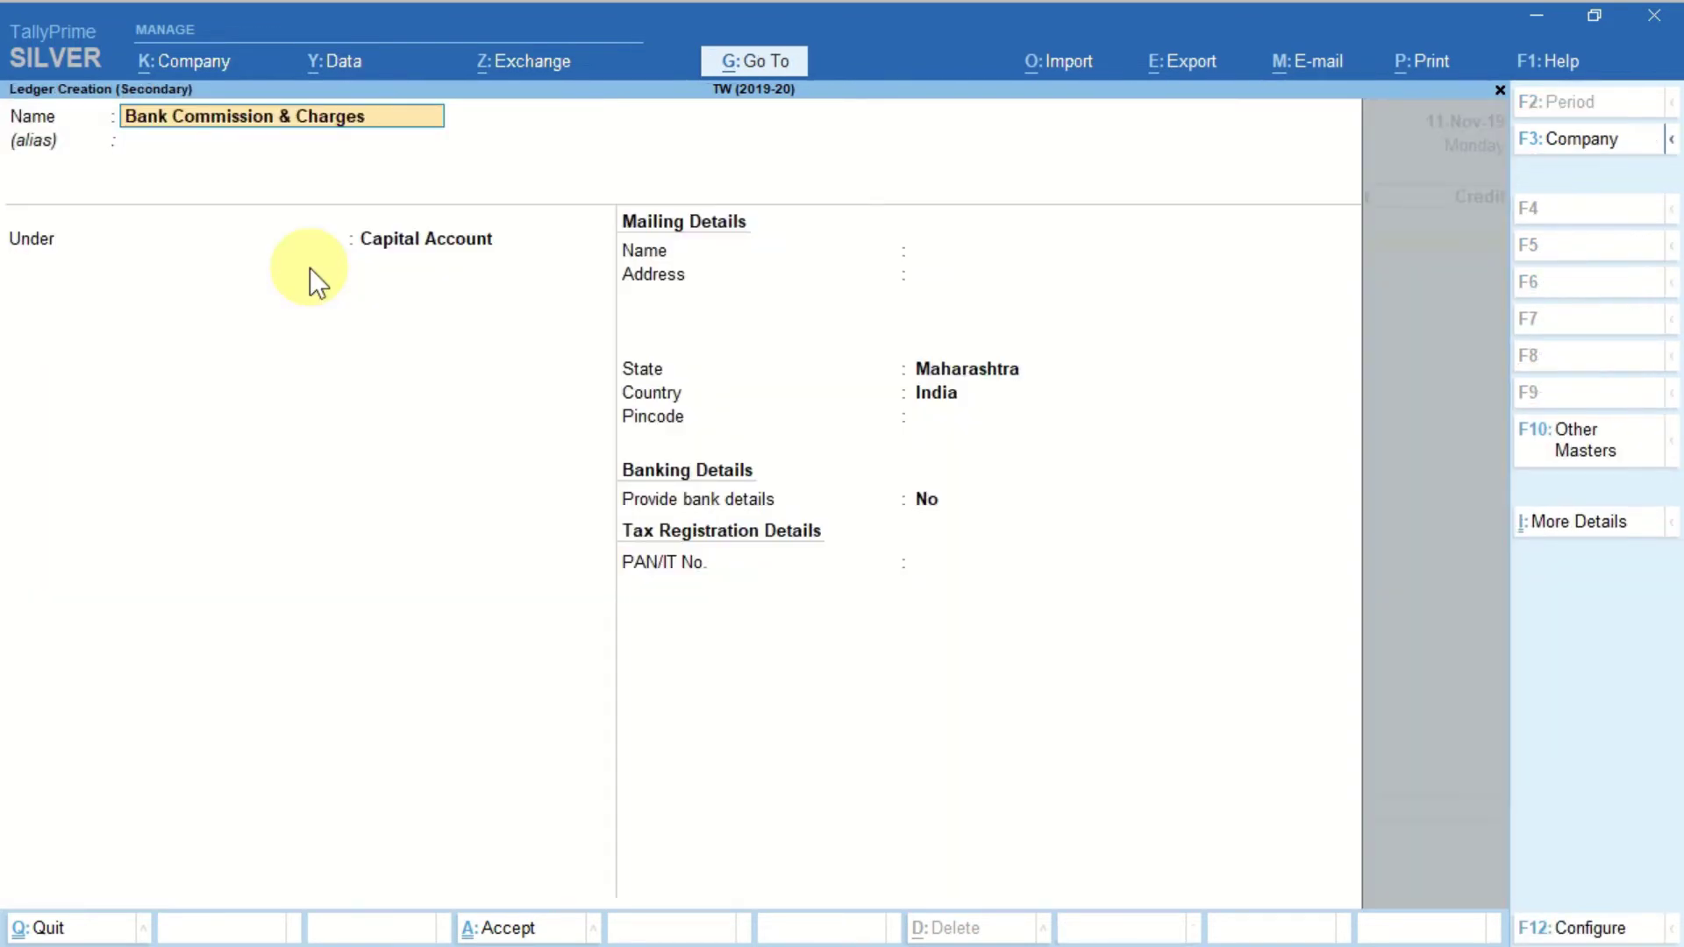
key(Return)
key(Return)
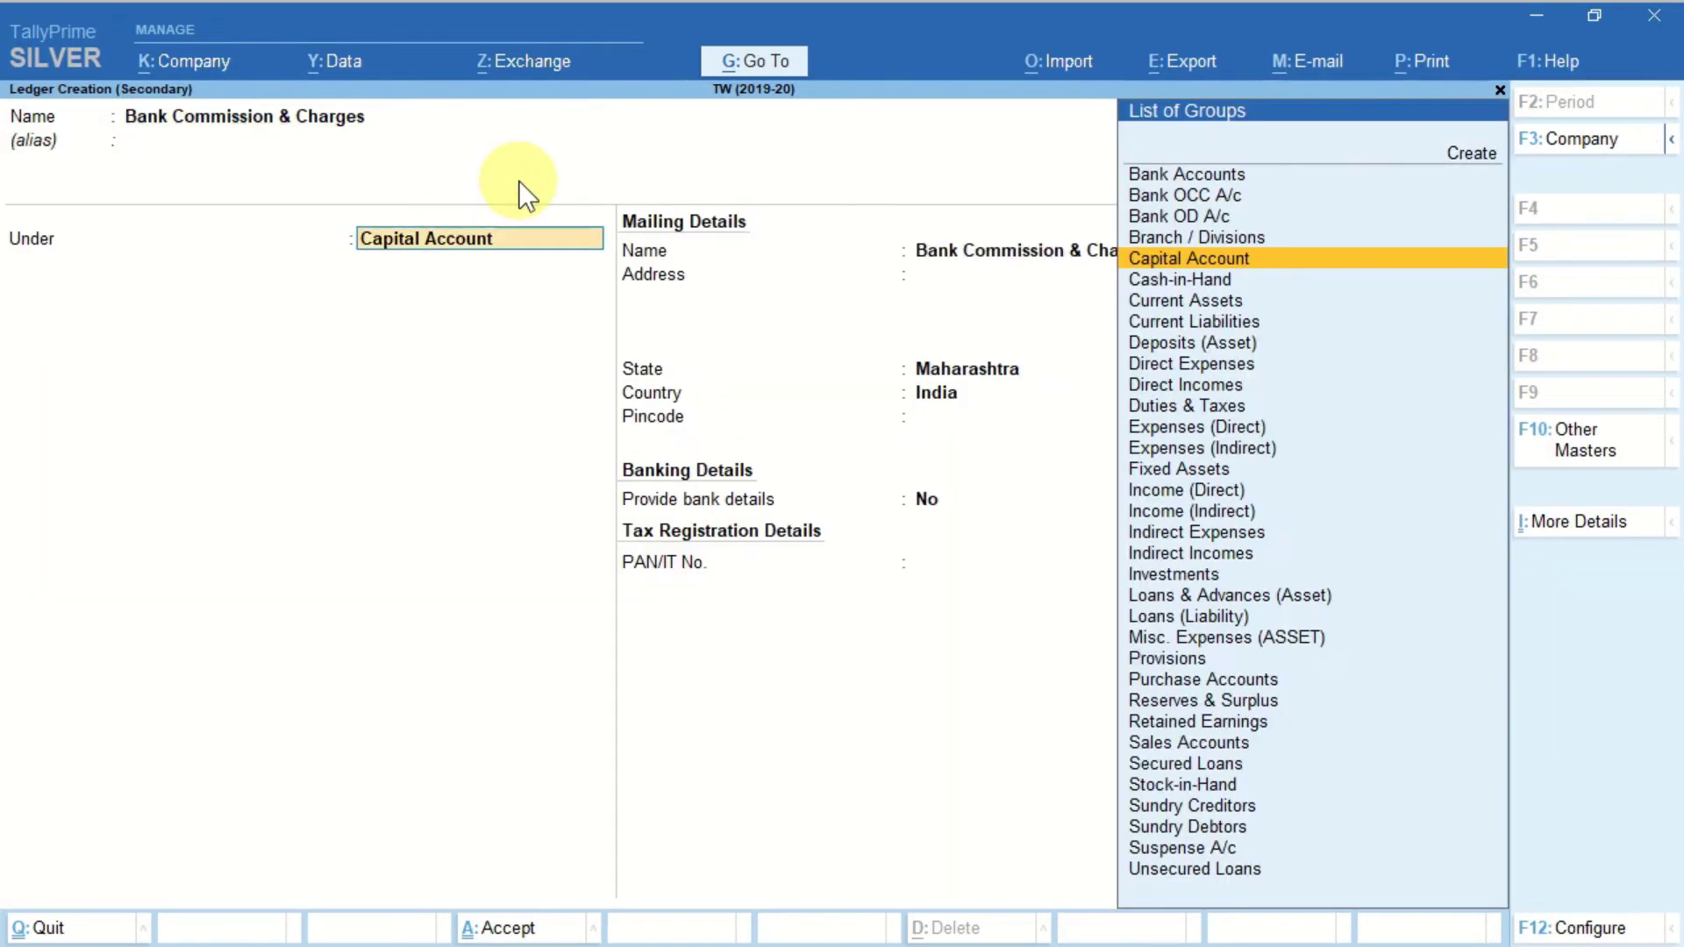
text(Ind)
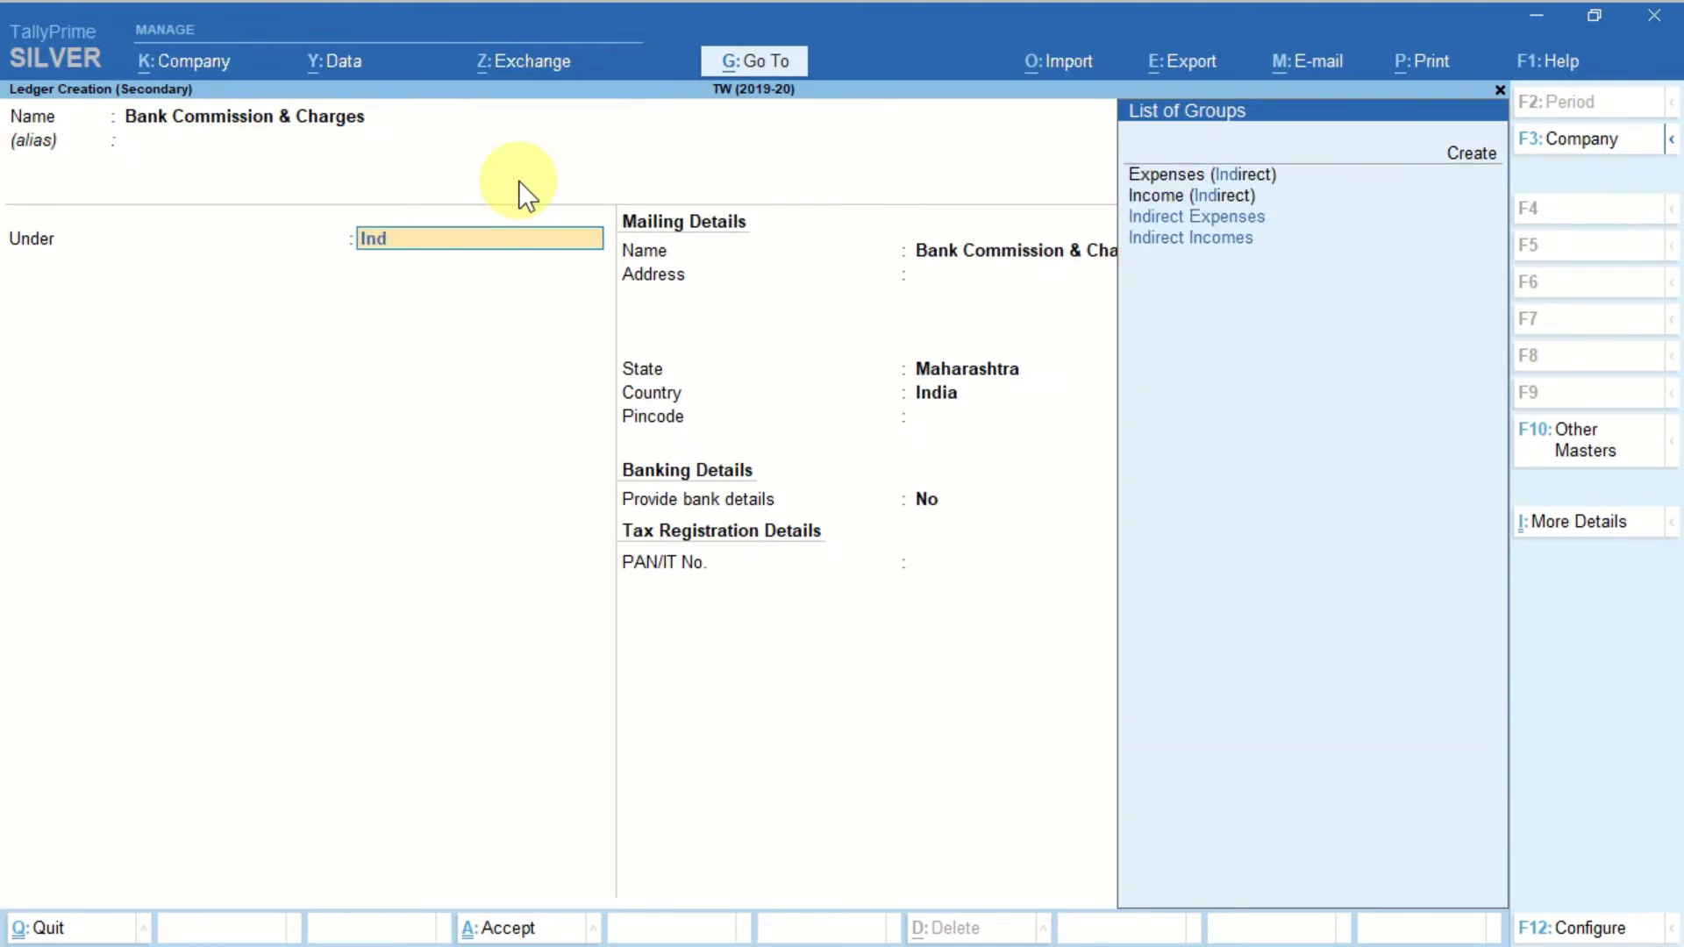
key(Return)
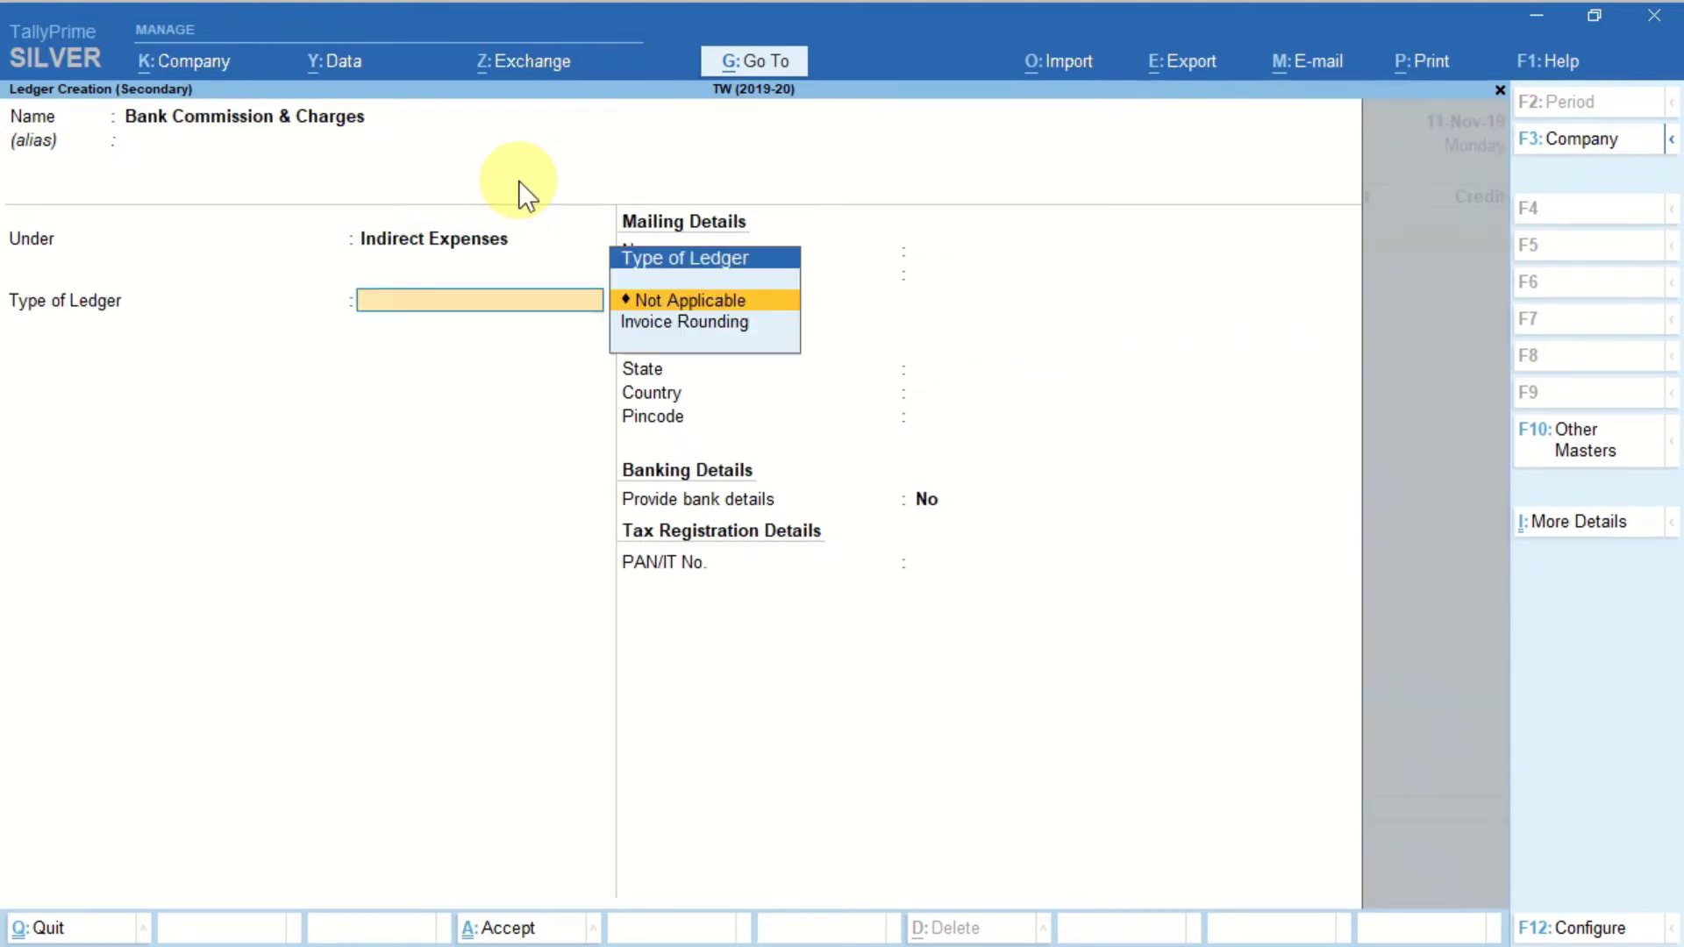
key(Return)
key(Return)
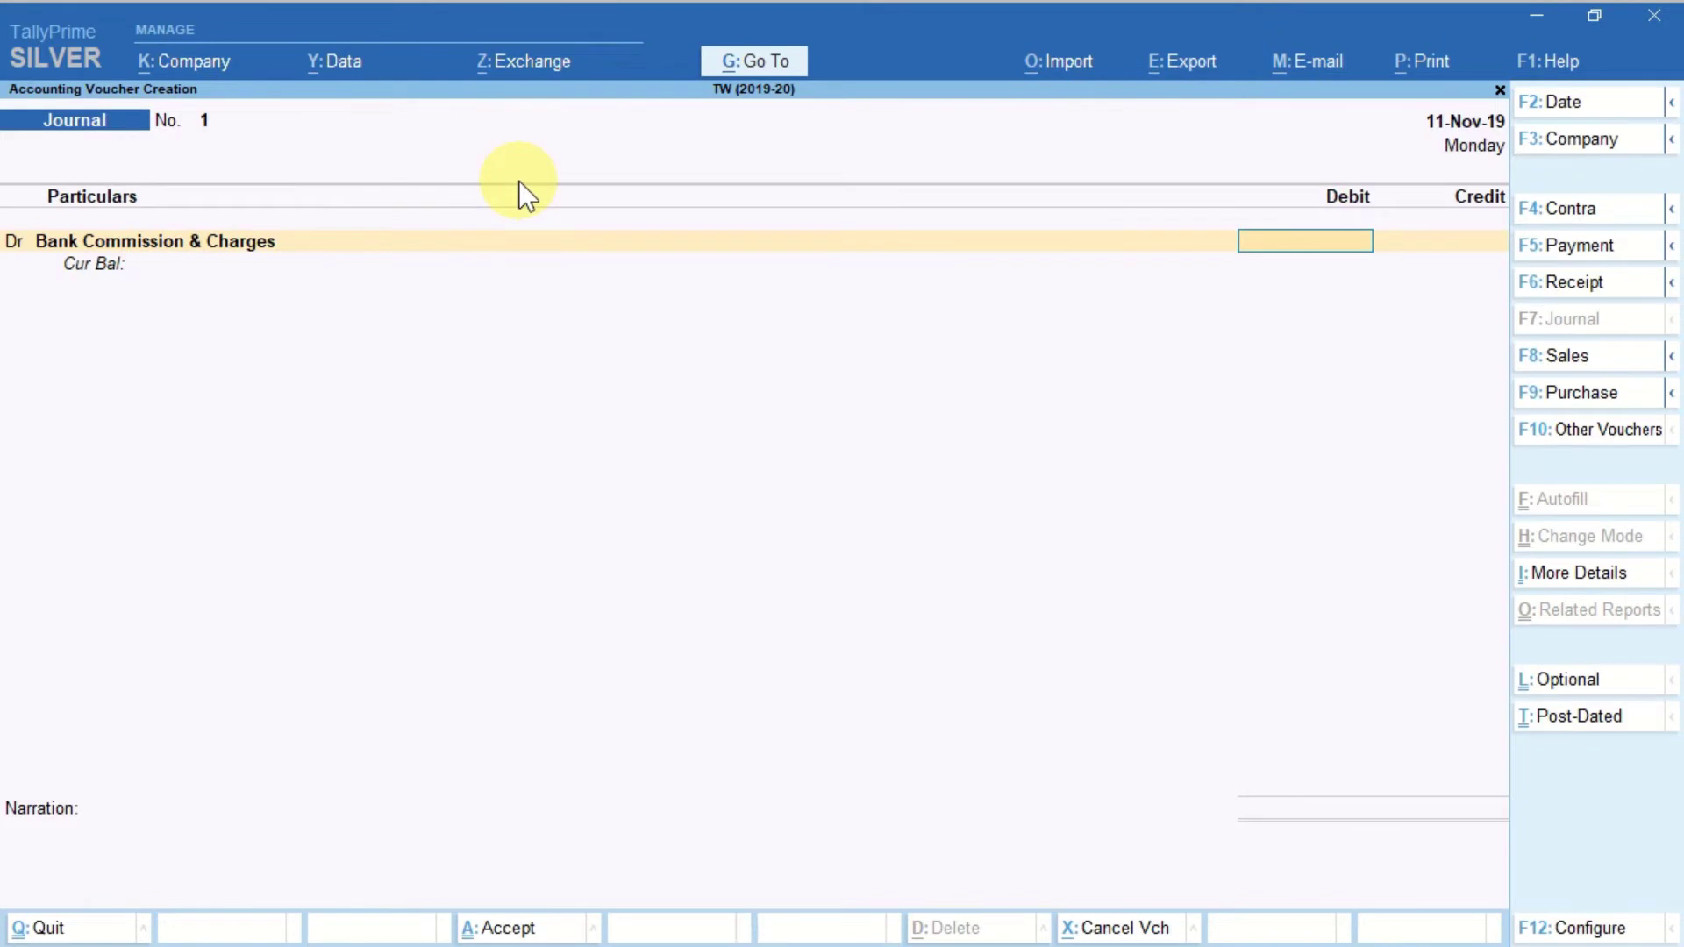
- Debit 180 to Bank Commission & Charges and select HDFC Bank as the credit ledger for the same amount
text(180)
key(Return)
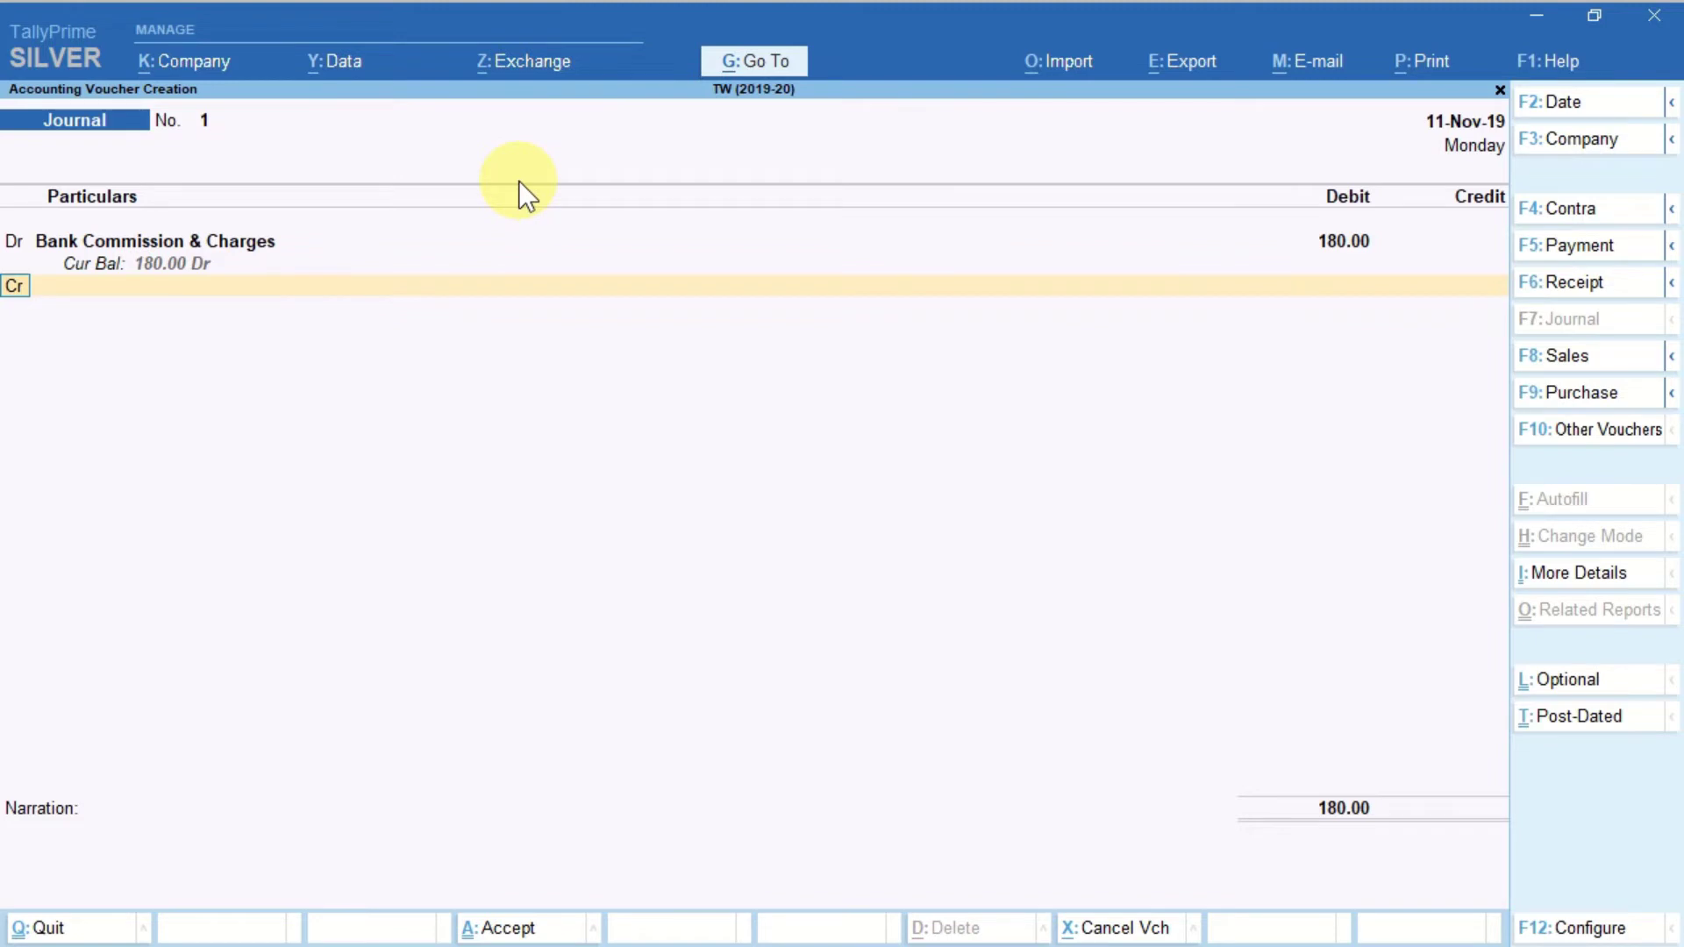
key(Return)
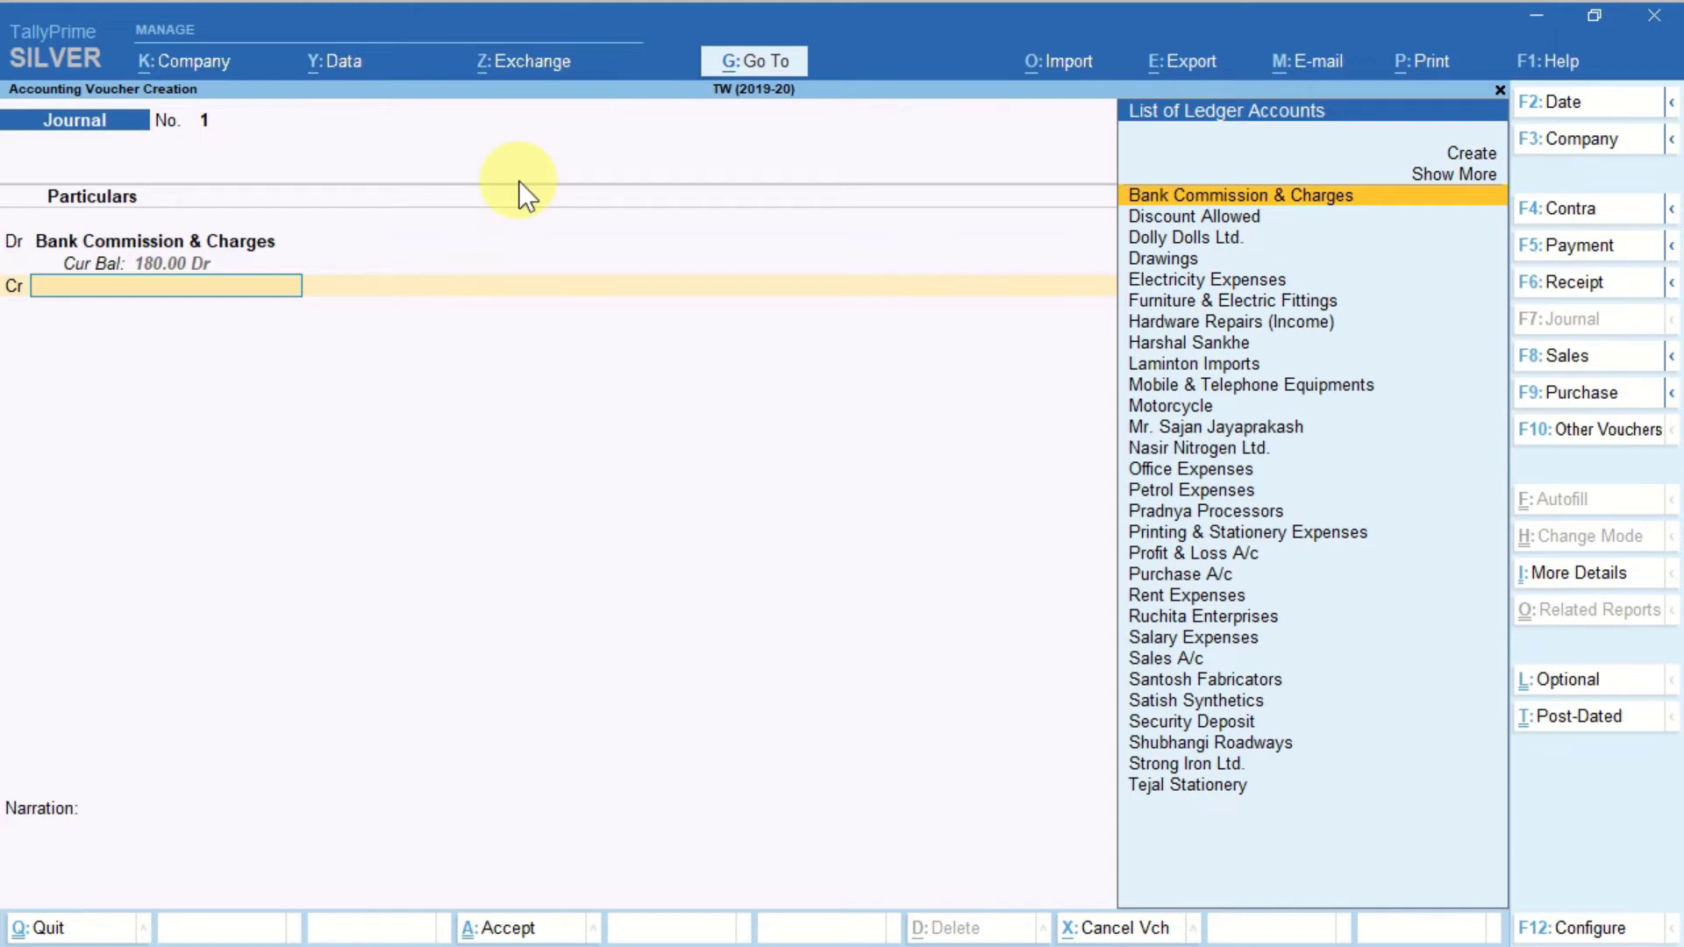
text(Hd)
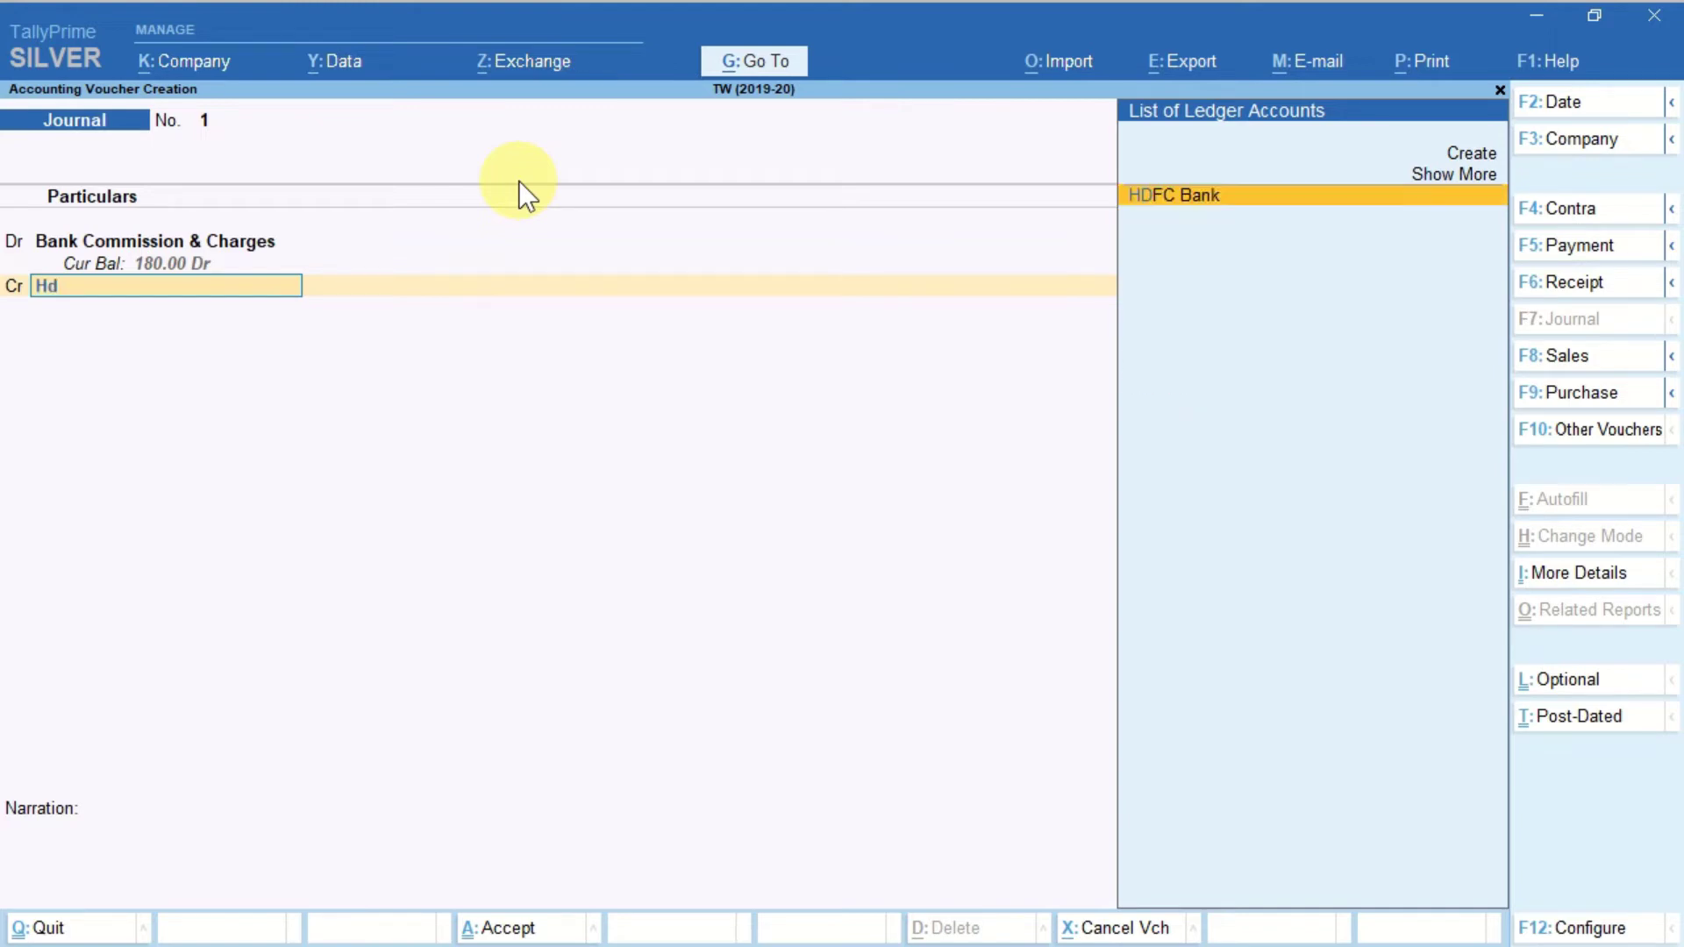
key(Return)
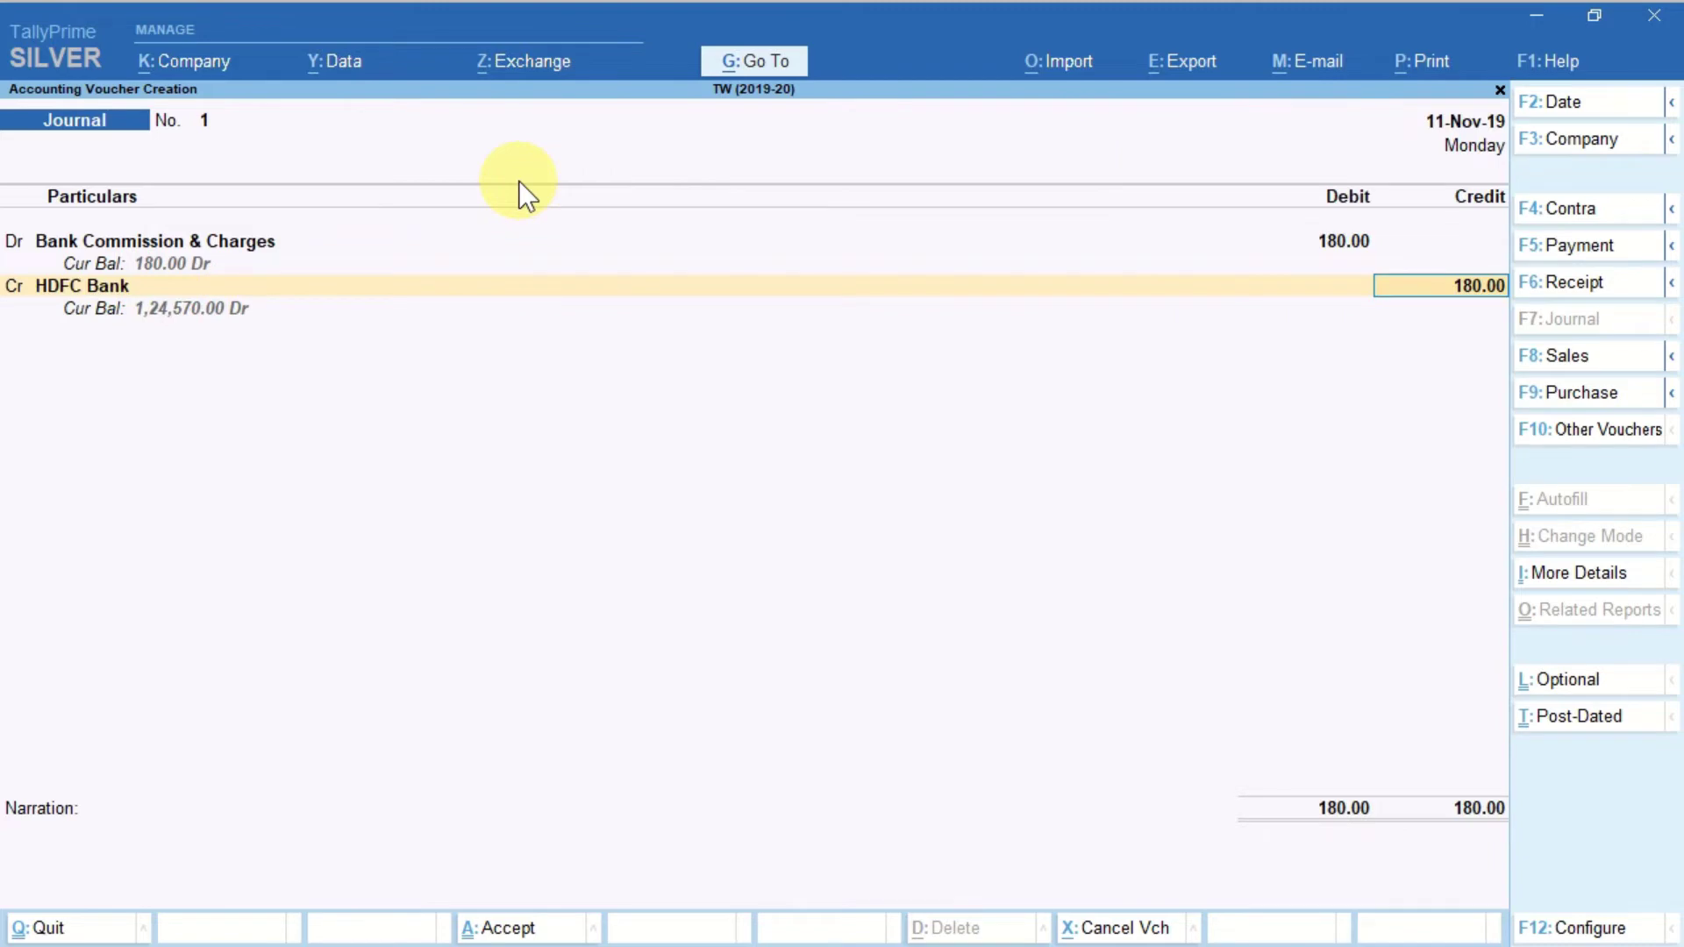
- Accept the 180 cheque allocation for HDFC Bank and save the journal voucher without a narration
key(Return)
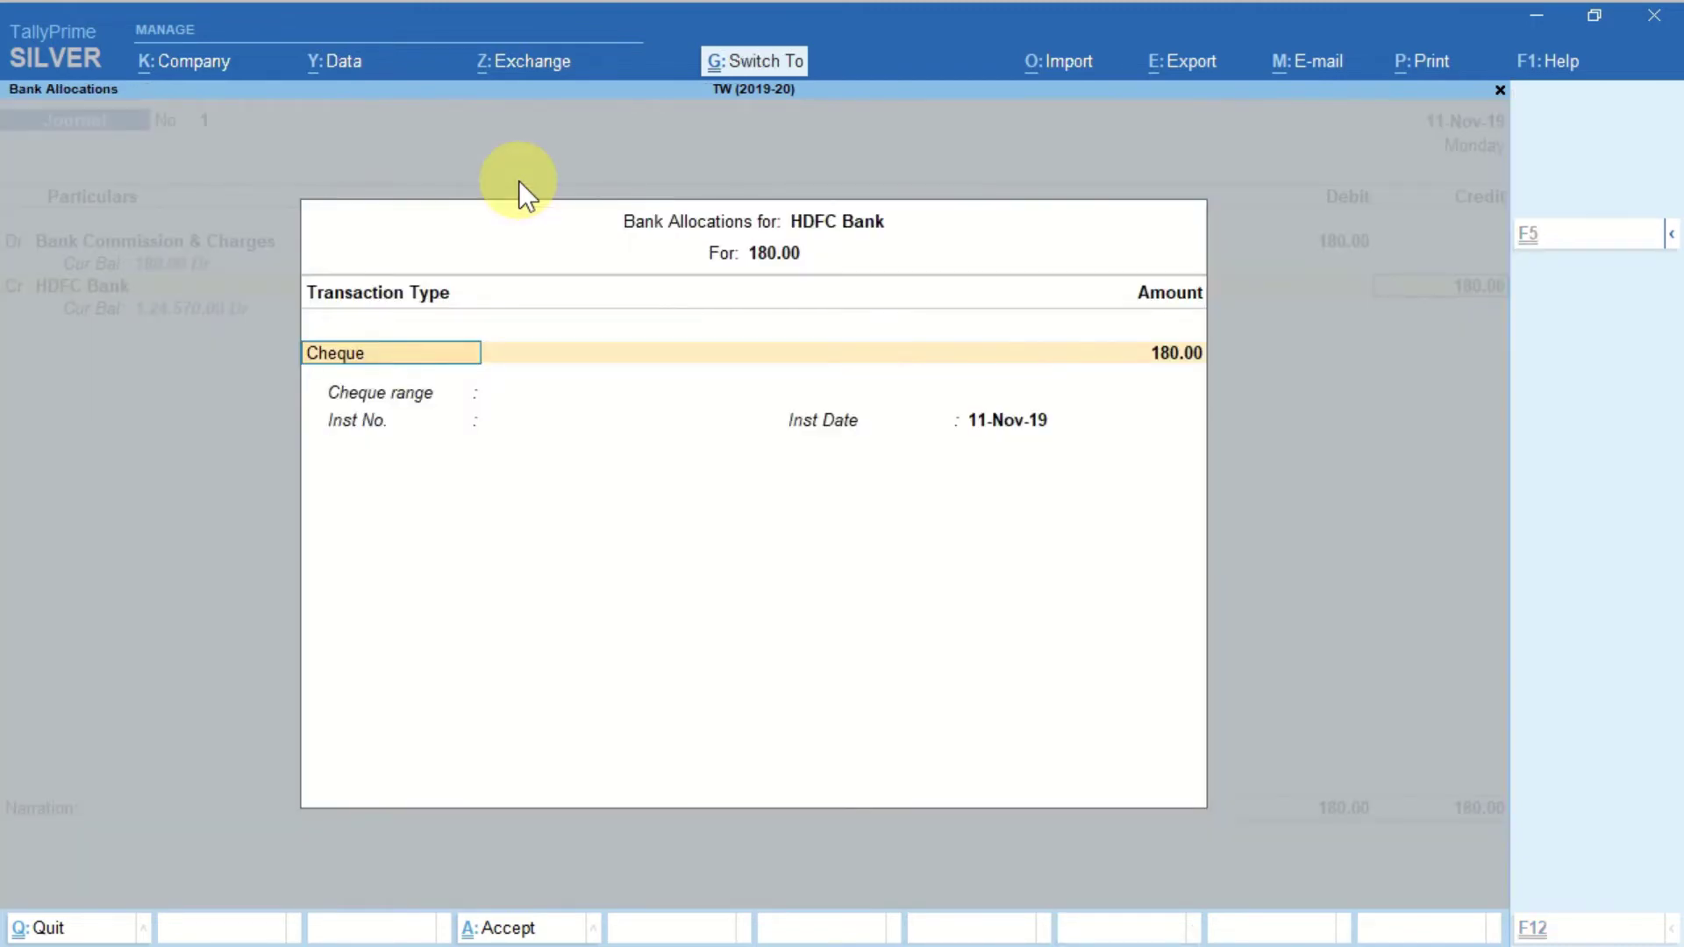
key(ctrl+a)
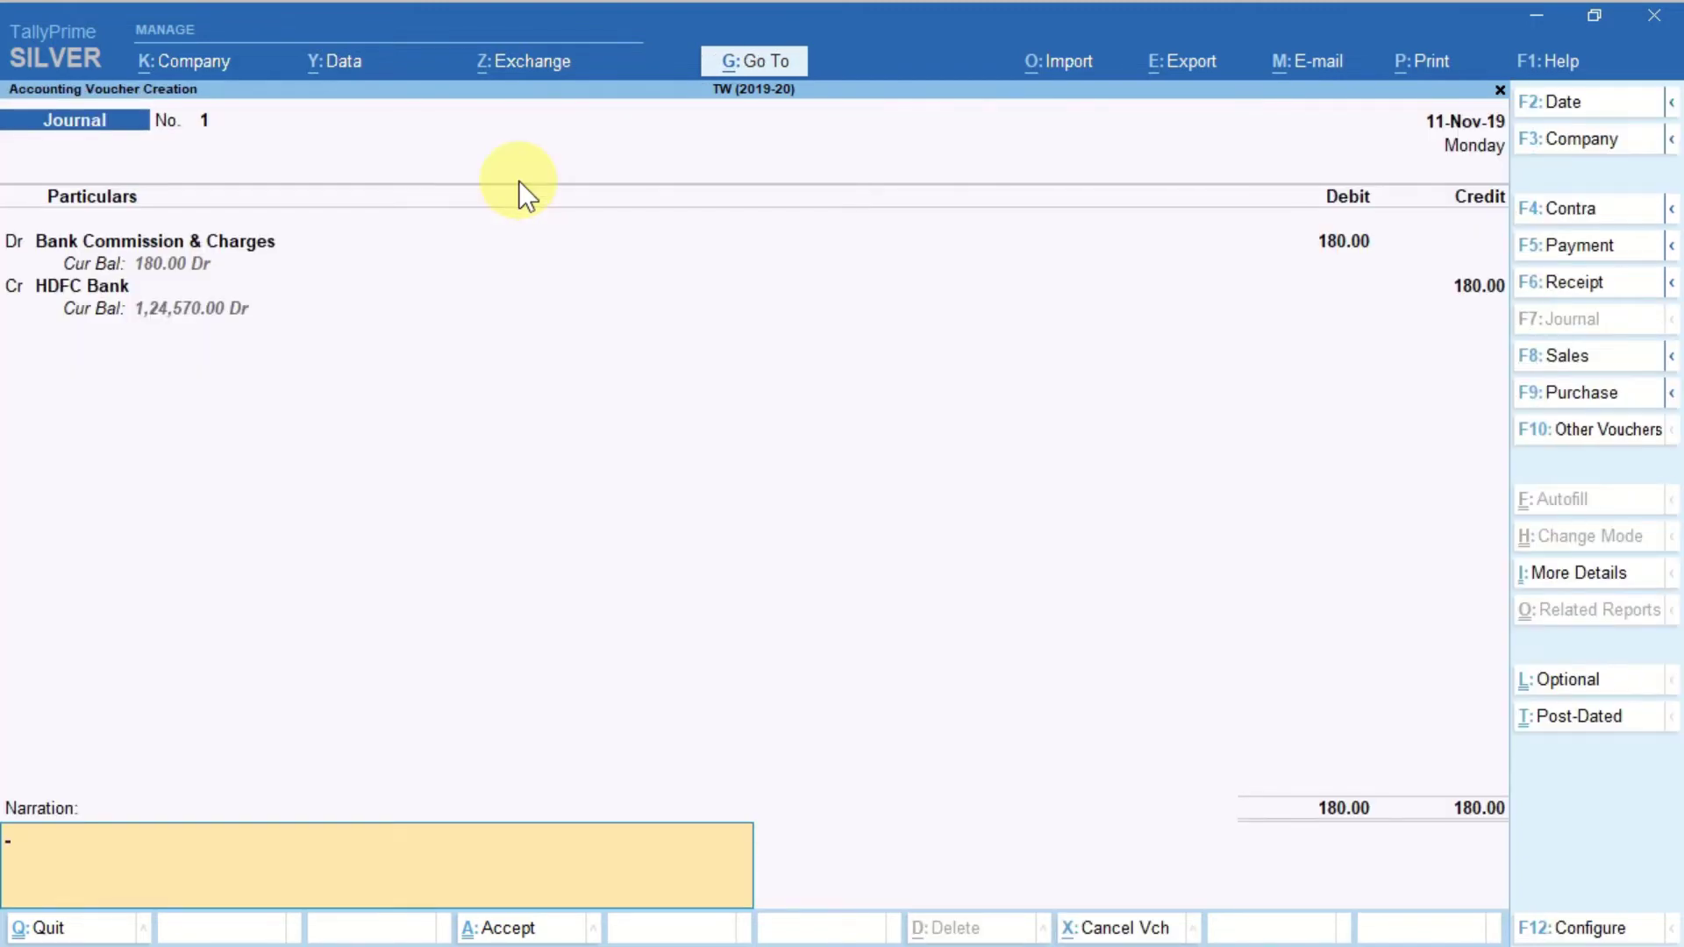
key(Return)
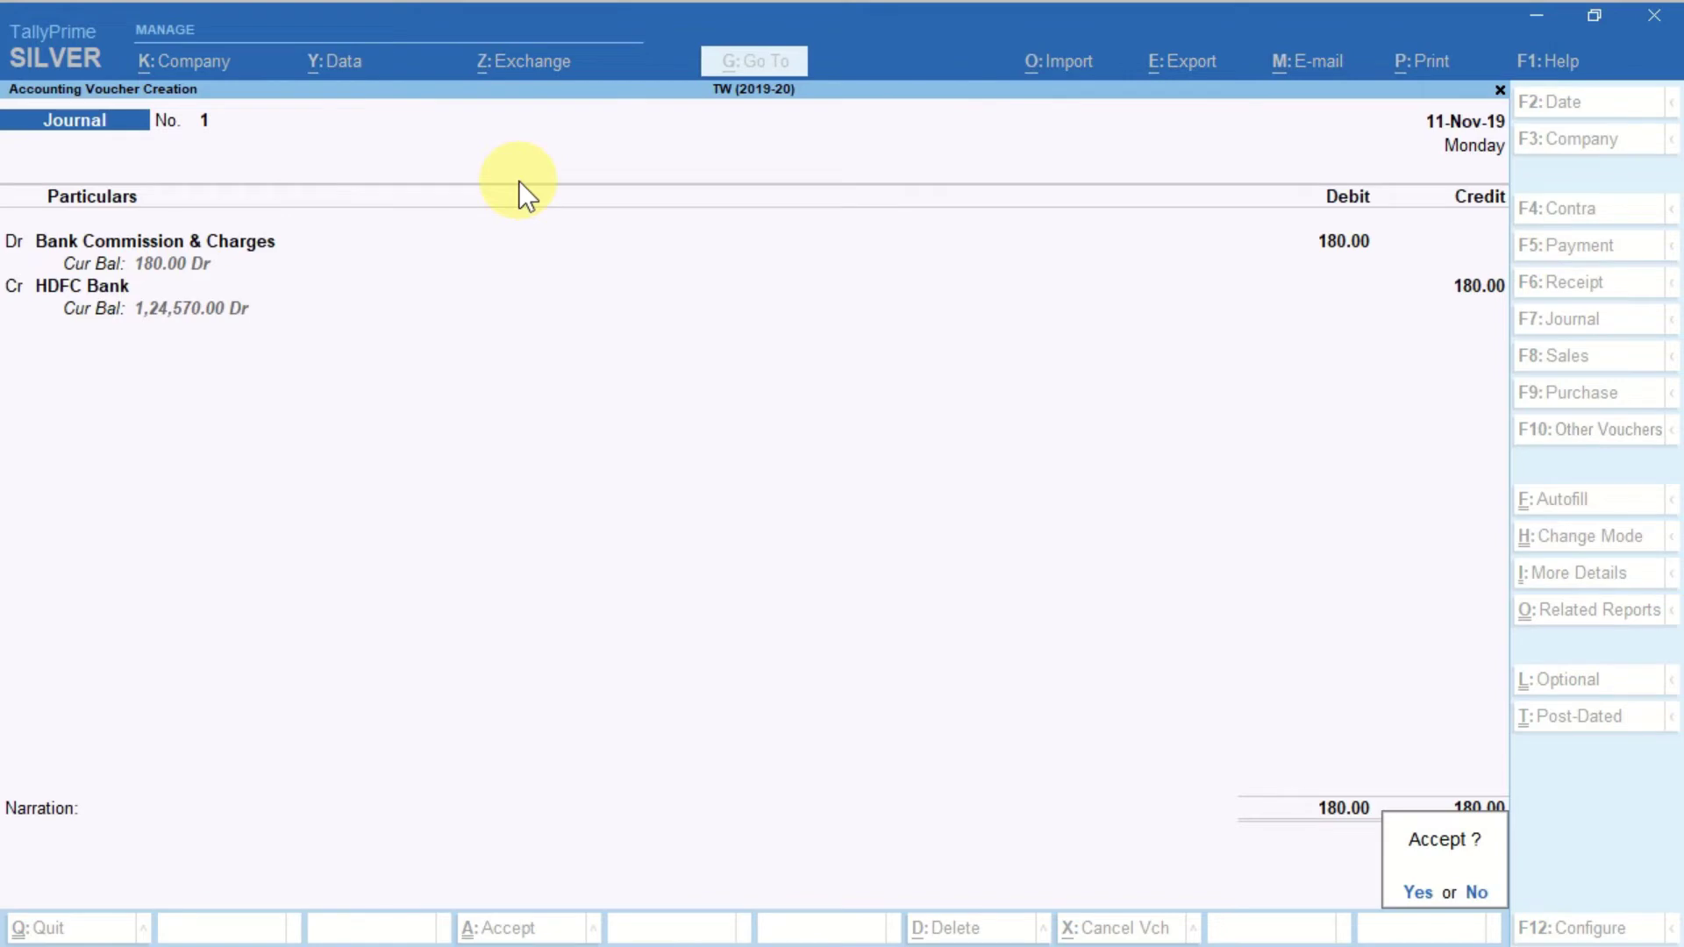
key(Return)
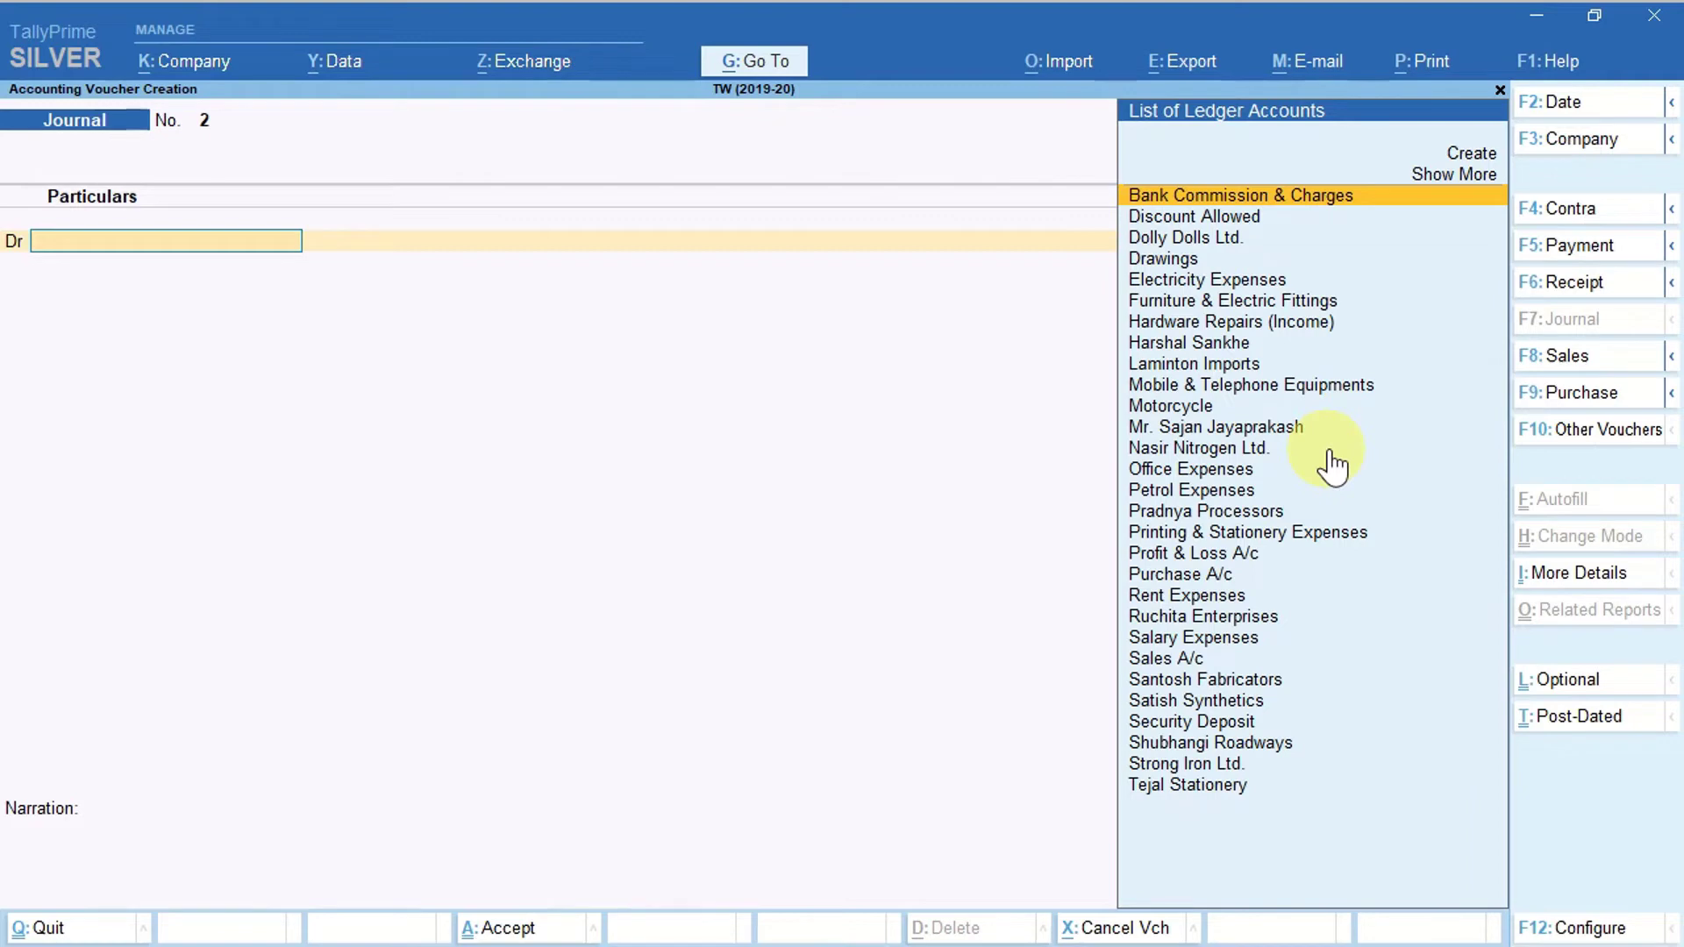
- Start a sales voucher and set its date to 17-Nov-2019
click(1566, 360)
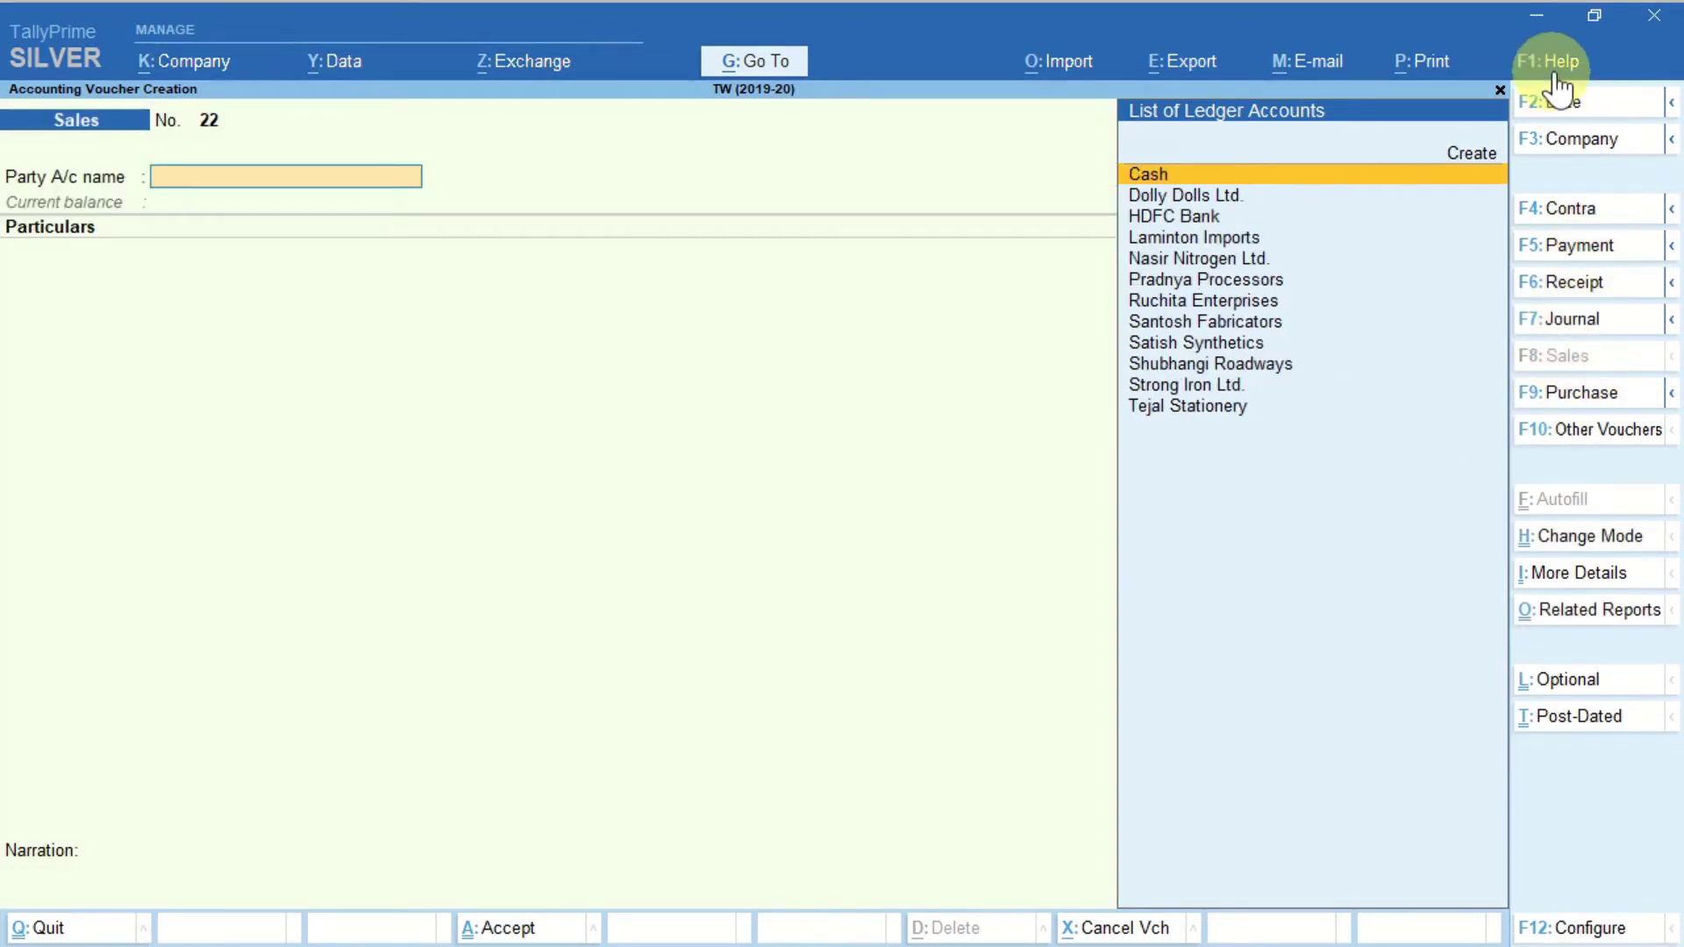
click(1550, 112)
text(17)
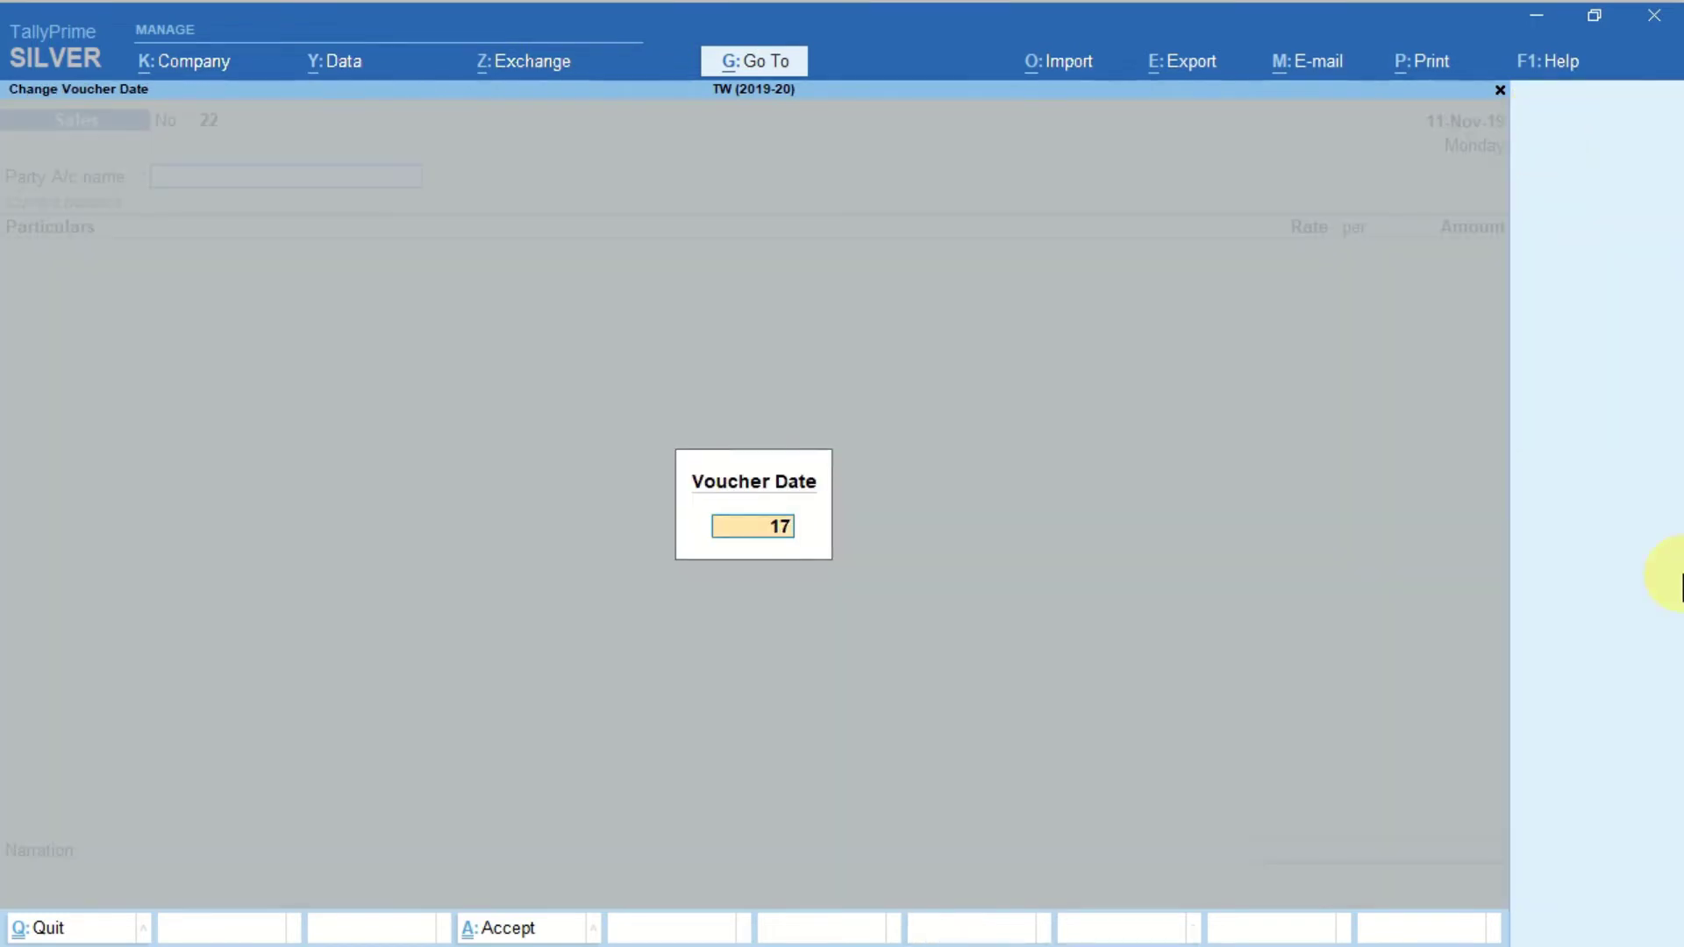
key(Return)
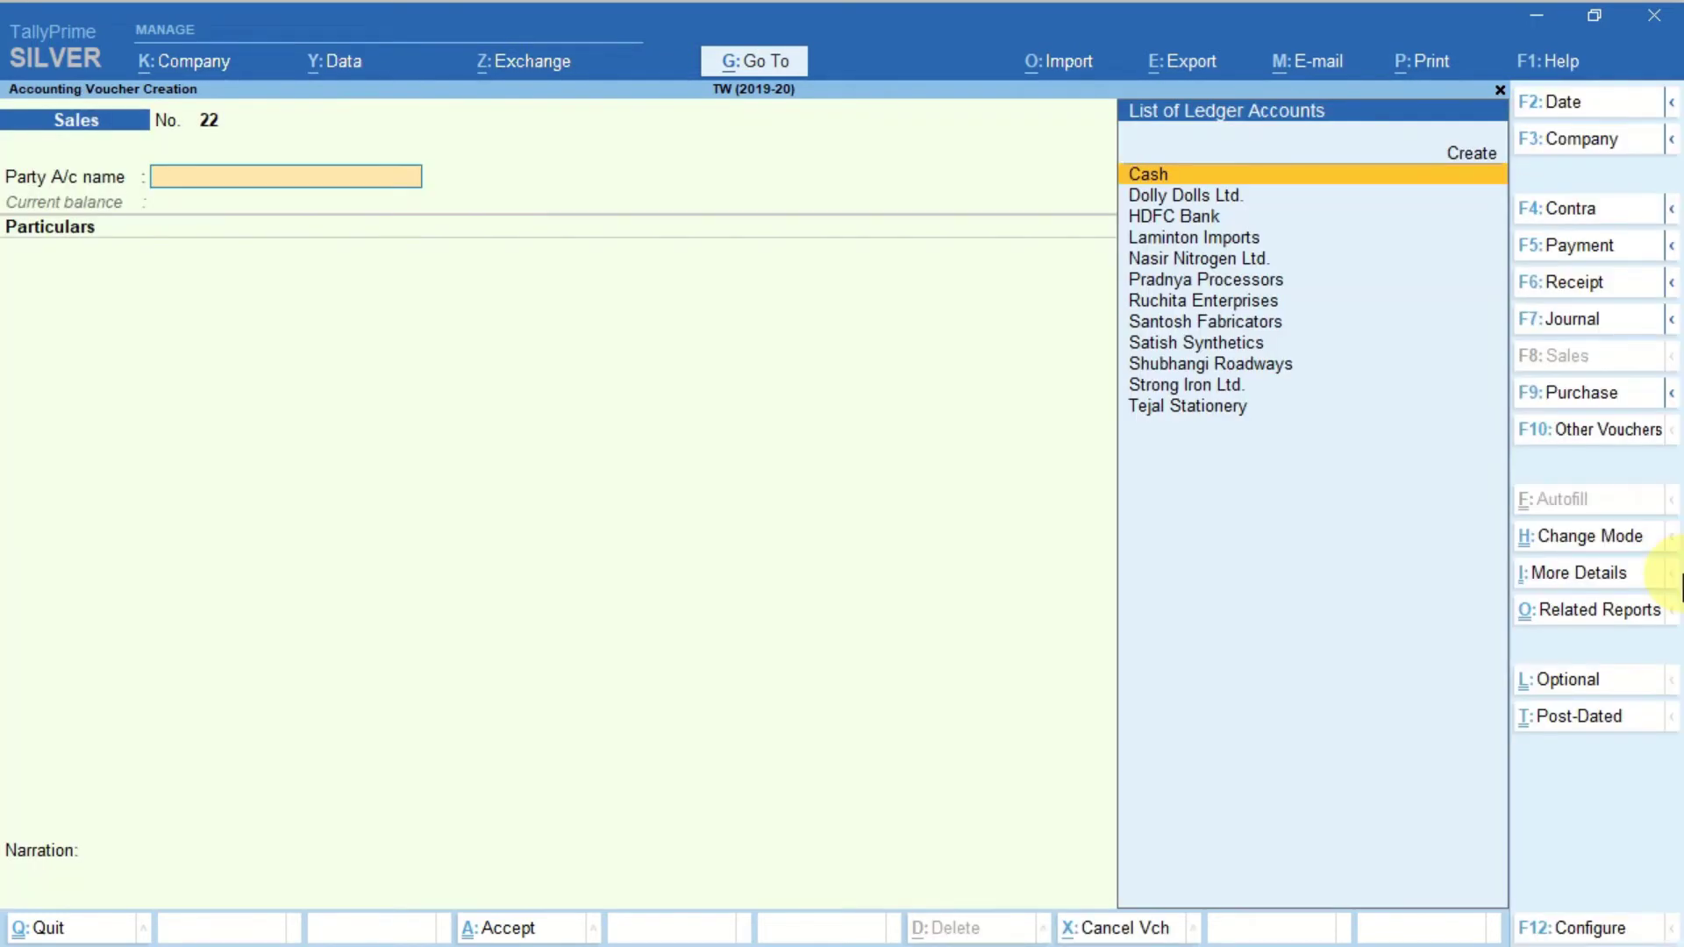
- Change the sales voucher's entry mode to the plain debit and credit voucher layout
click(1578, 533)
key(Down)
key(Return)
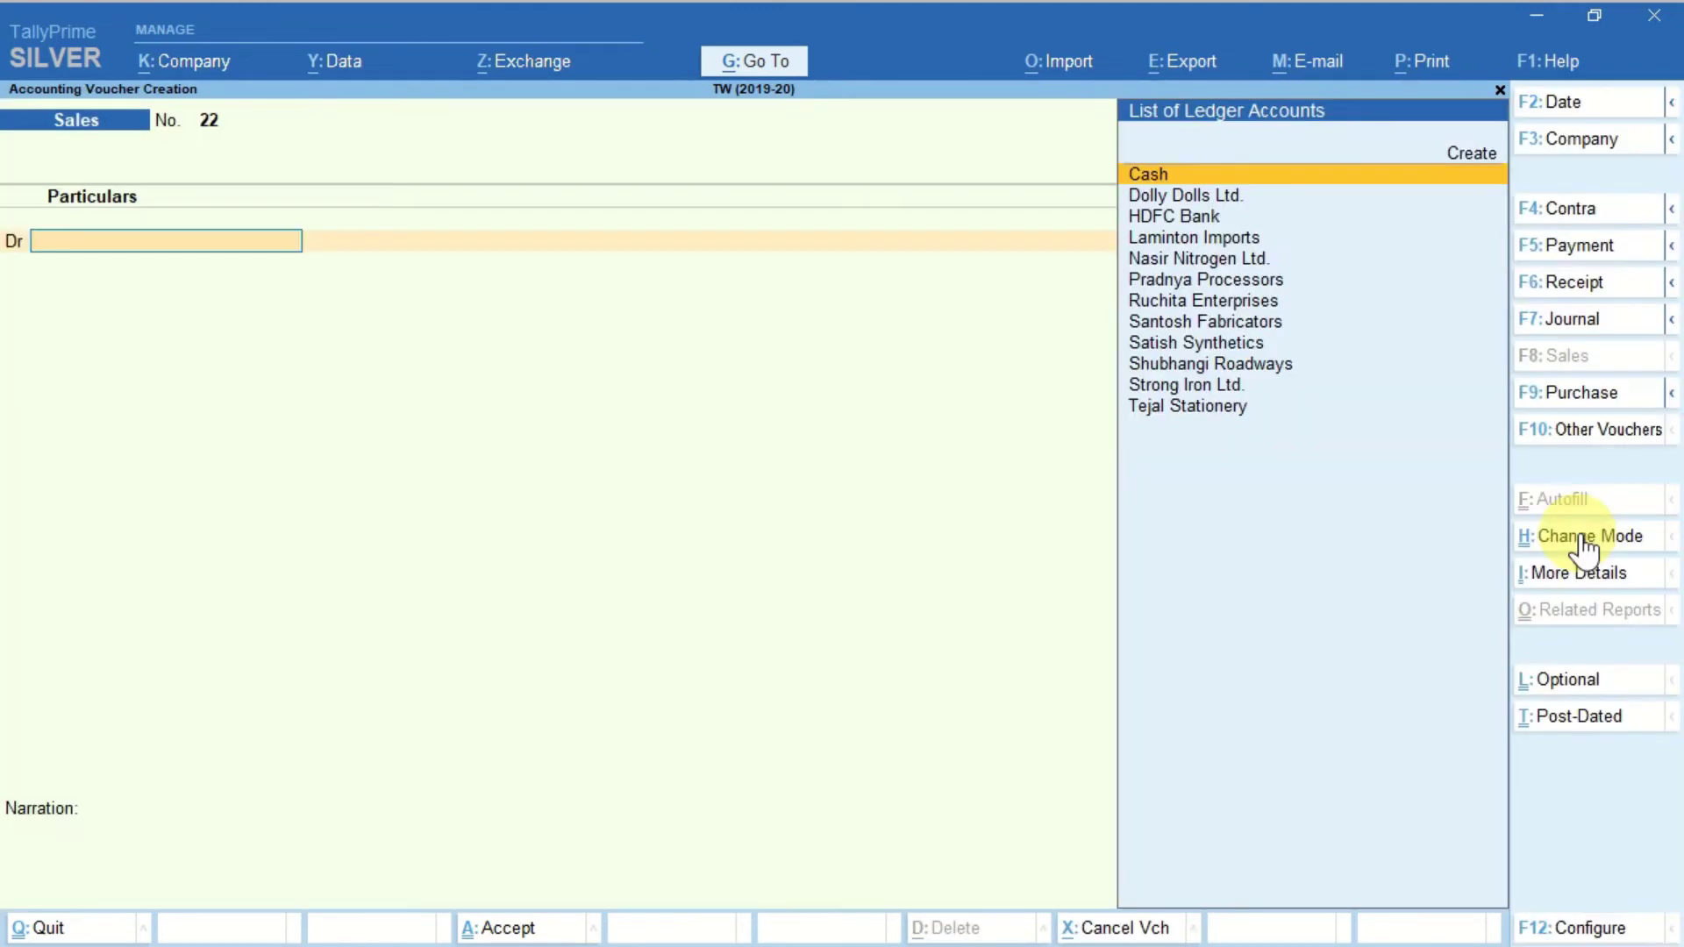
- Debit 7,110 to Strong Iron Ltd. in the sales voucher, accepting the dispatch and party details without changes
text(St)
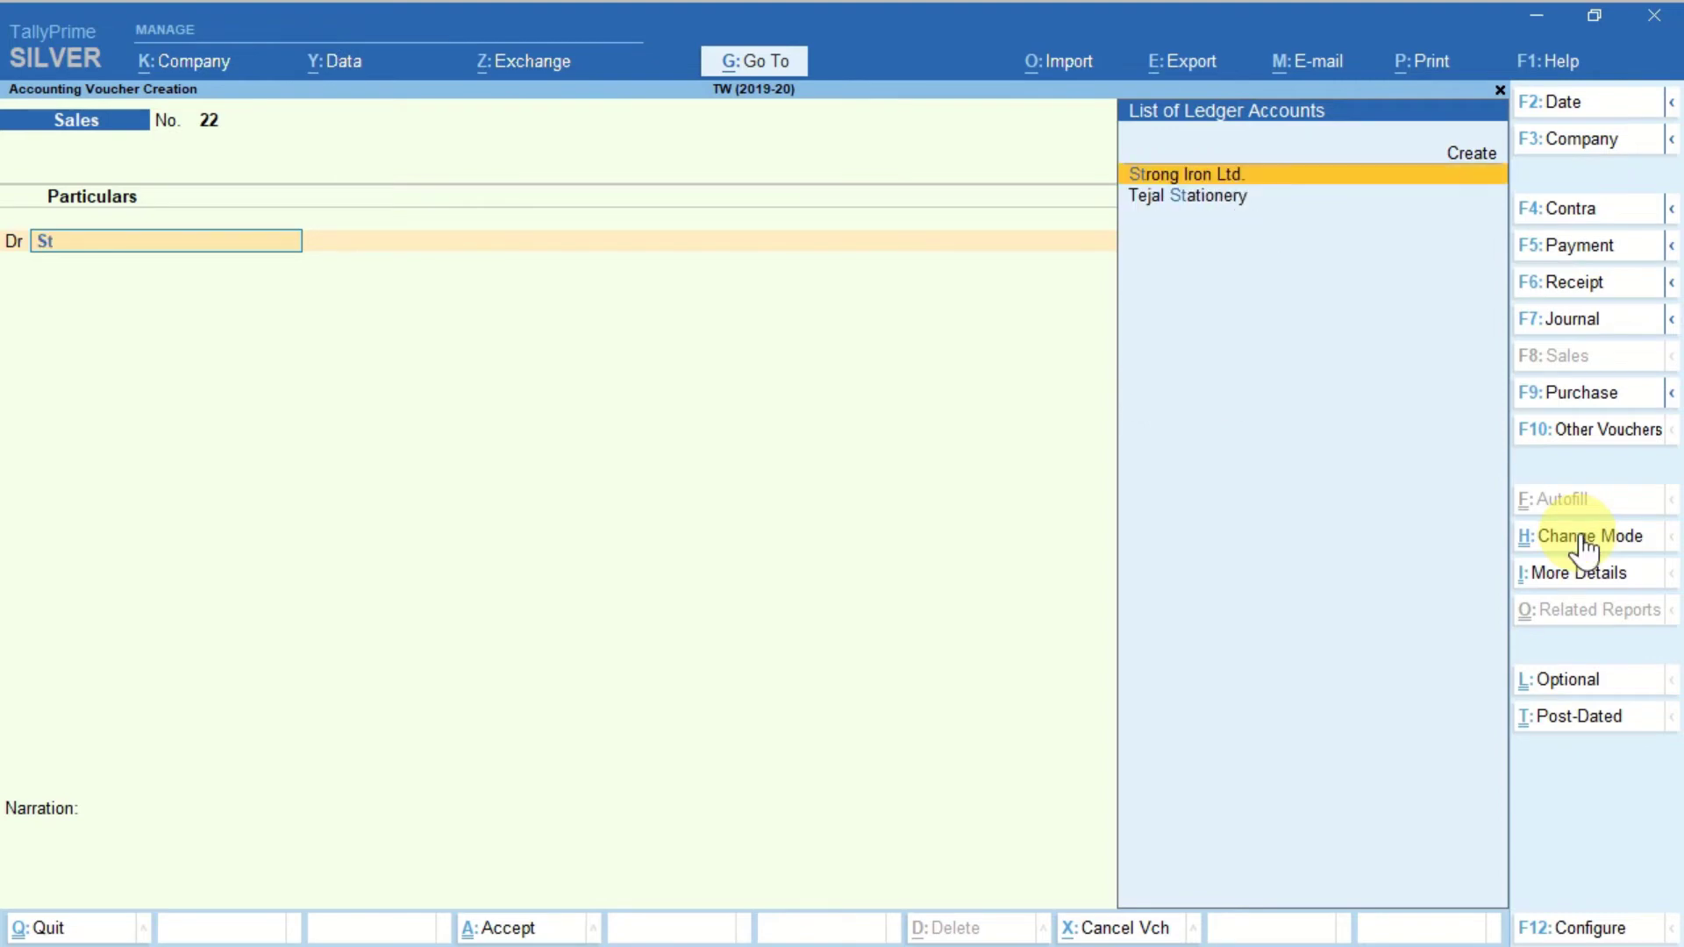
key(Return)
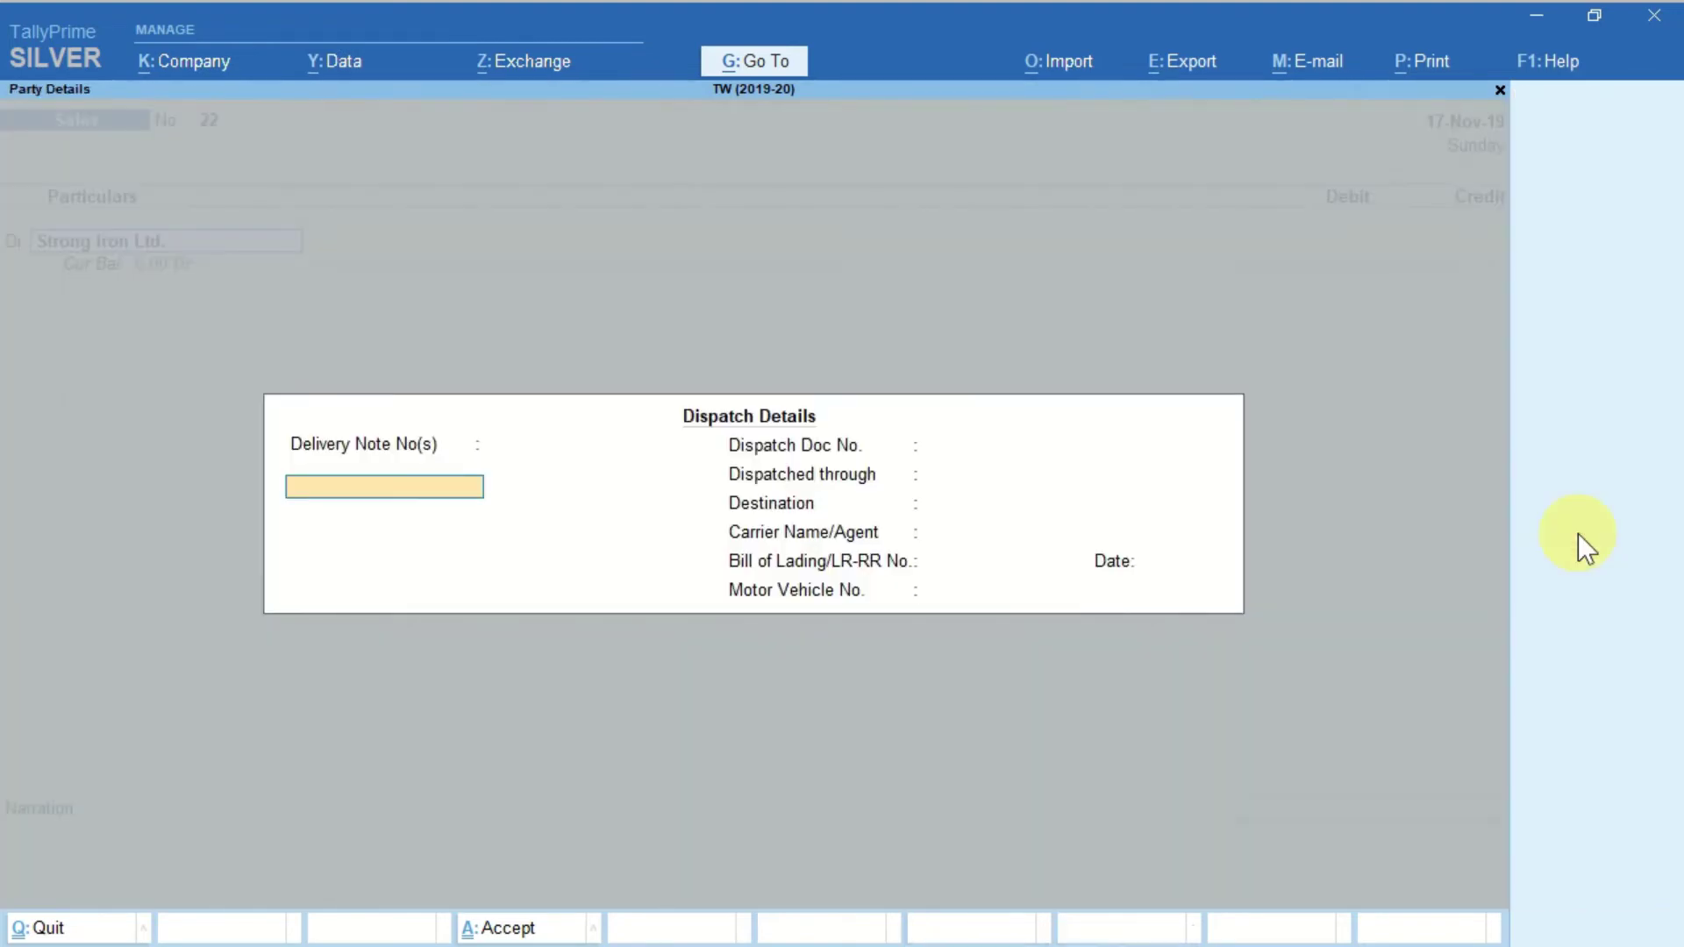
key(ctrl+a)
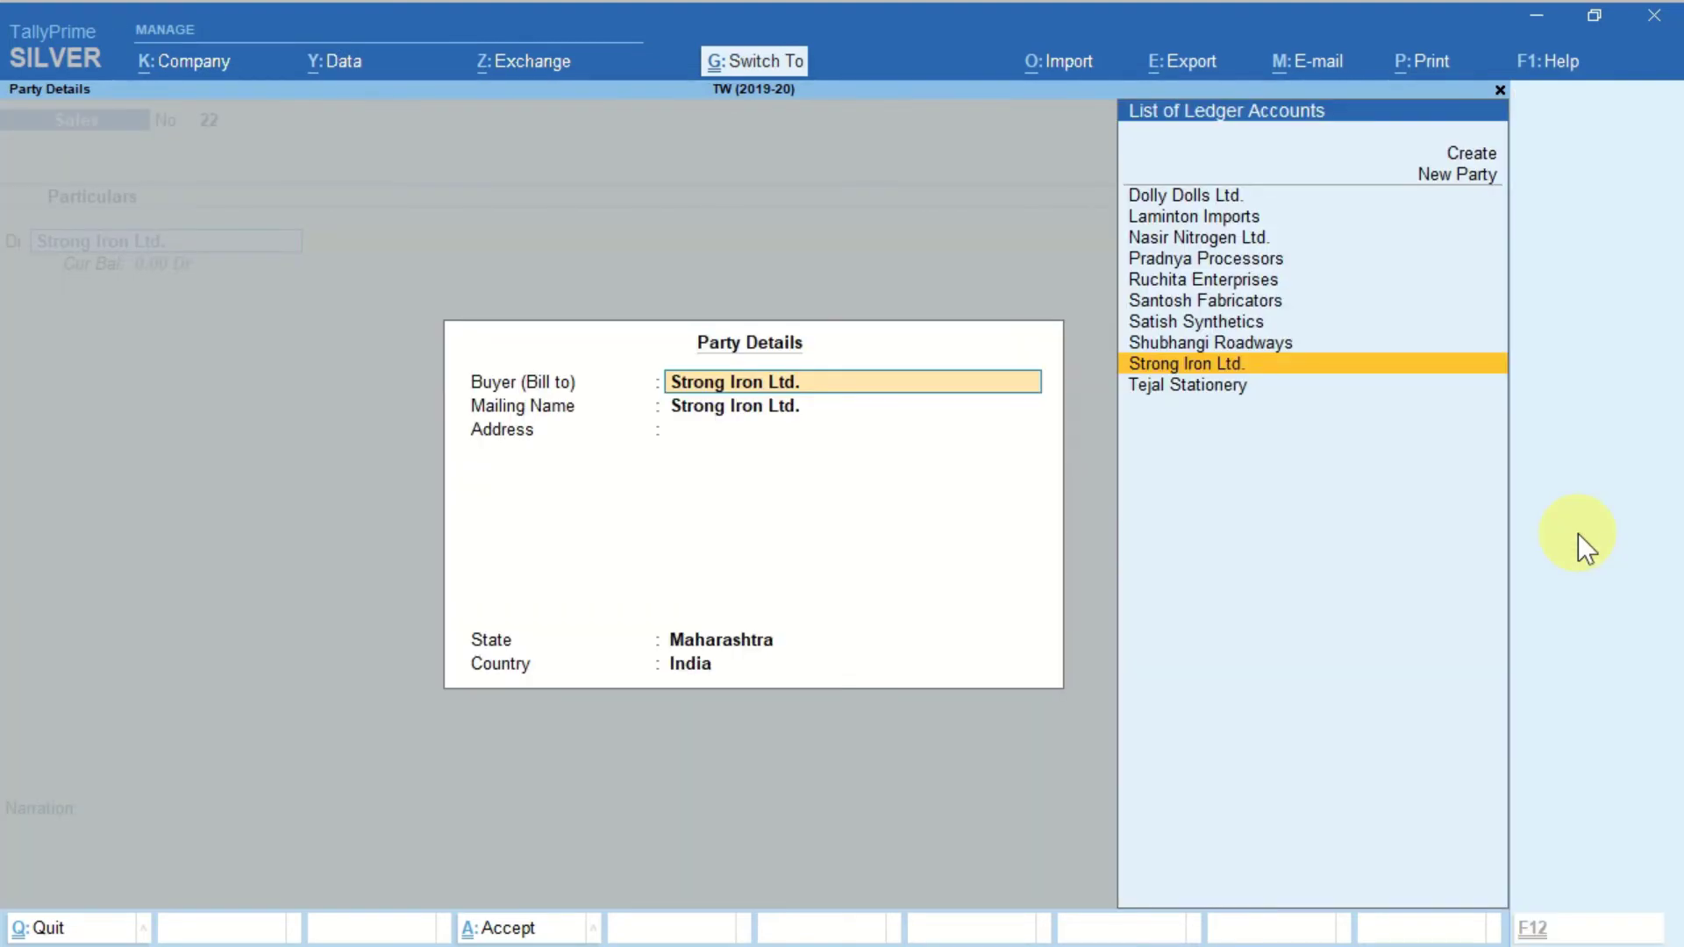
key(ctrl+a)
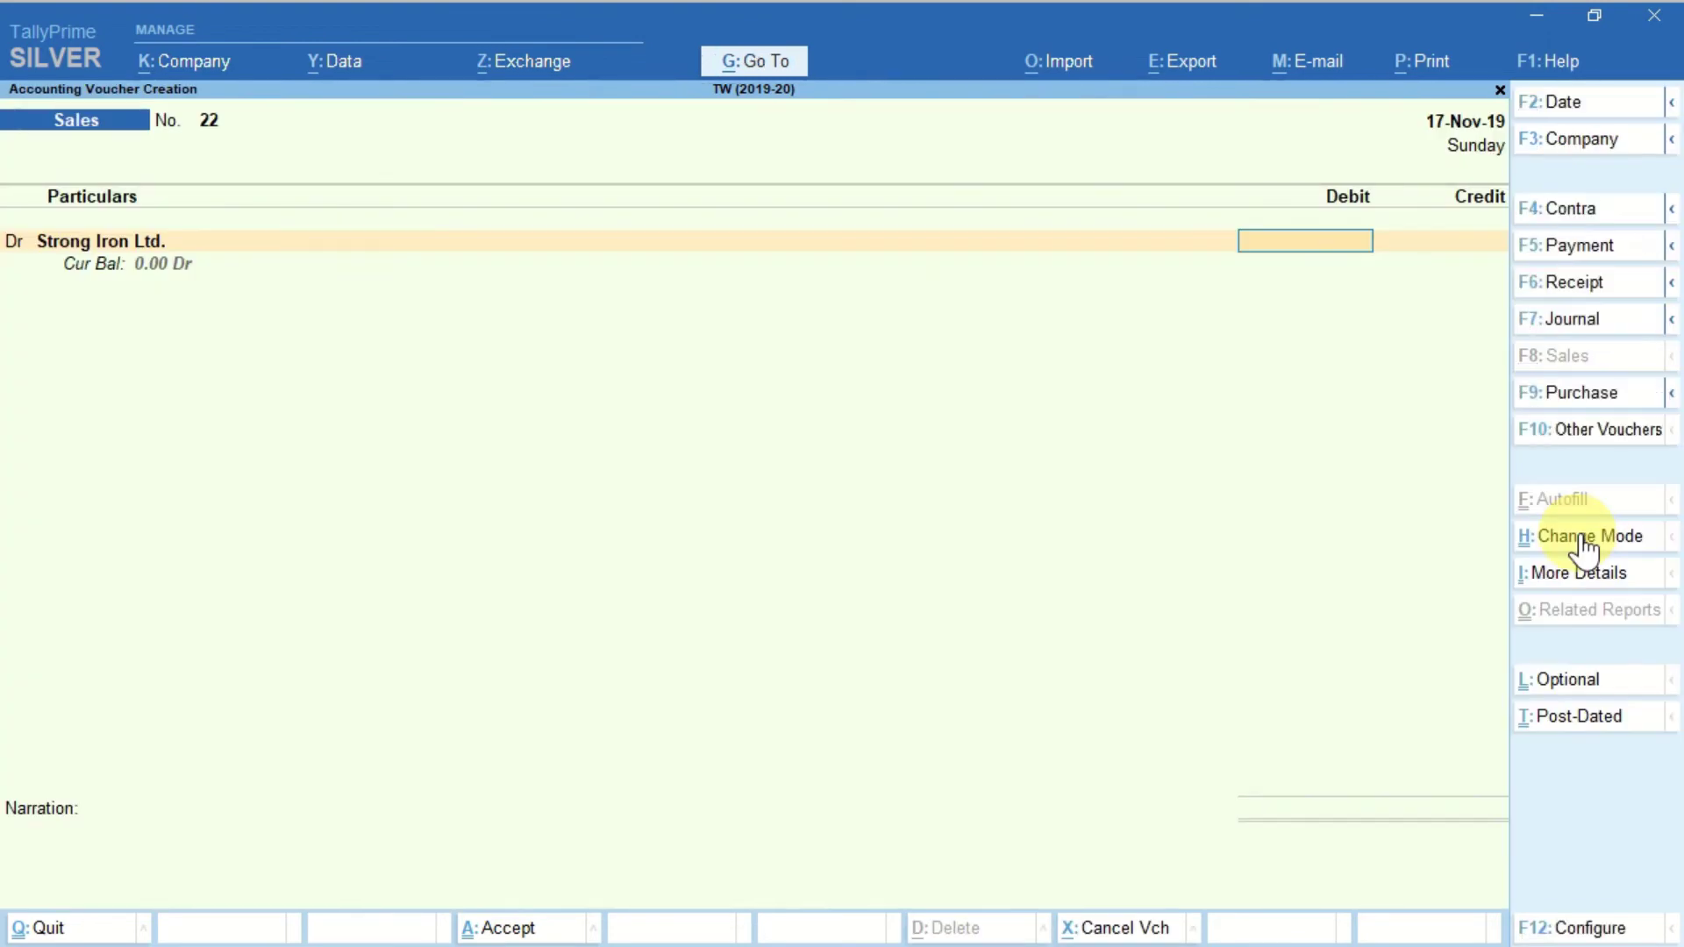
text(7110)
key(Return)
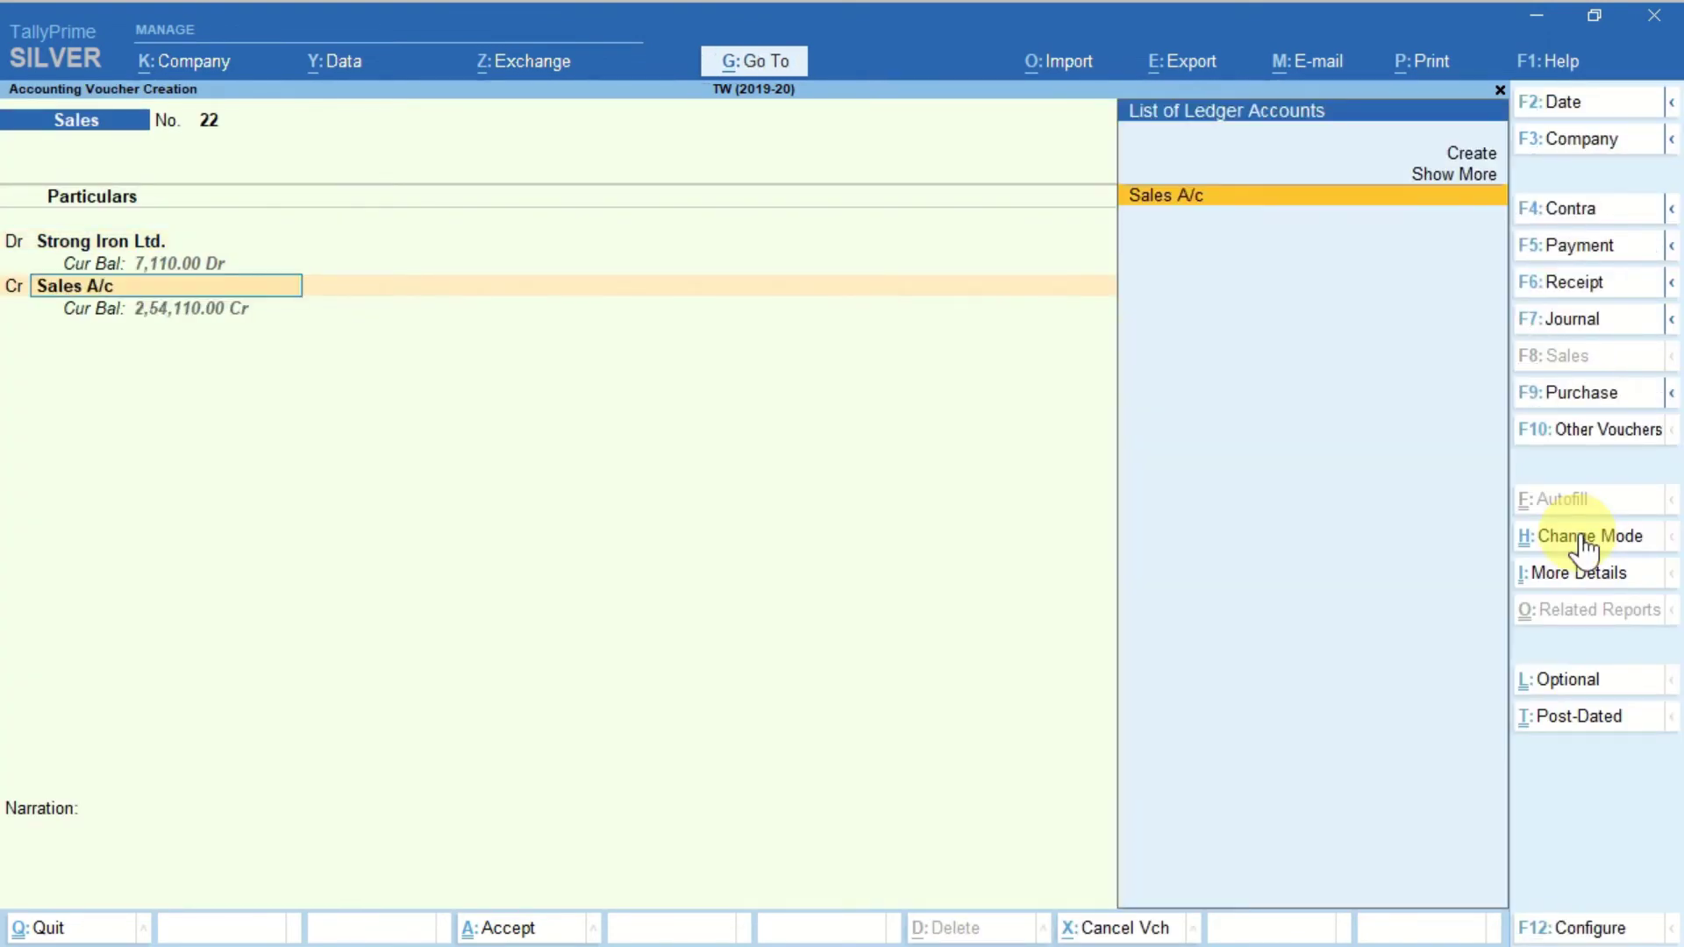
- Credit 7,110 to Hardware Repairs (Income) and save the sales voucher without a narration
text(Ha)
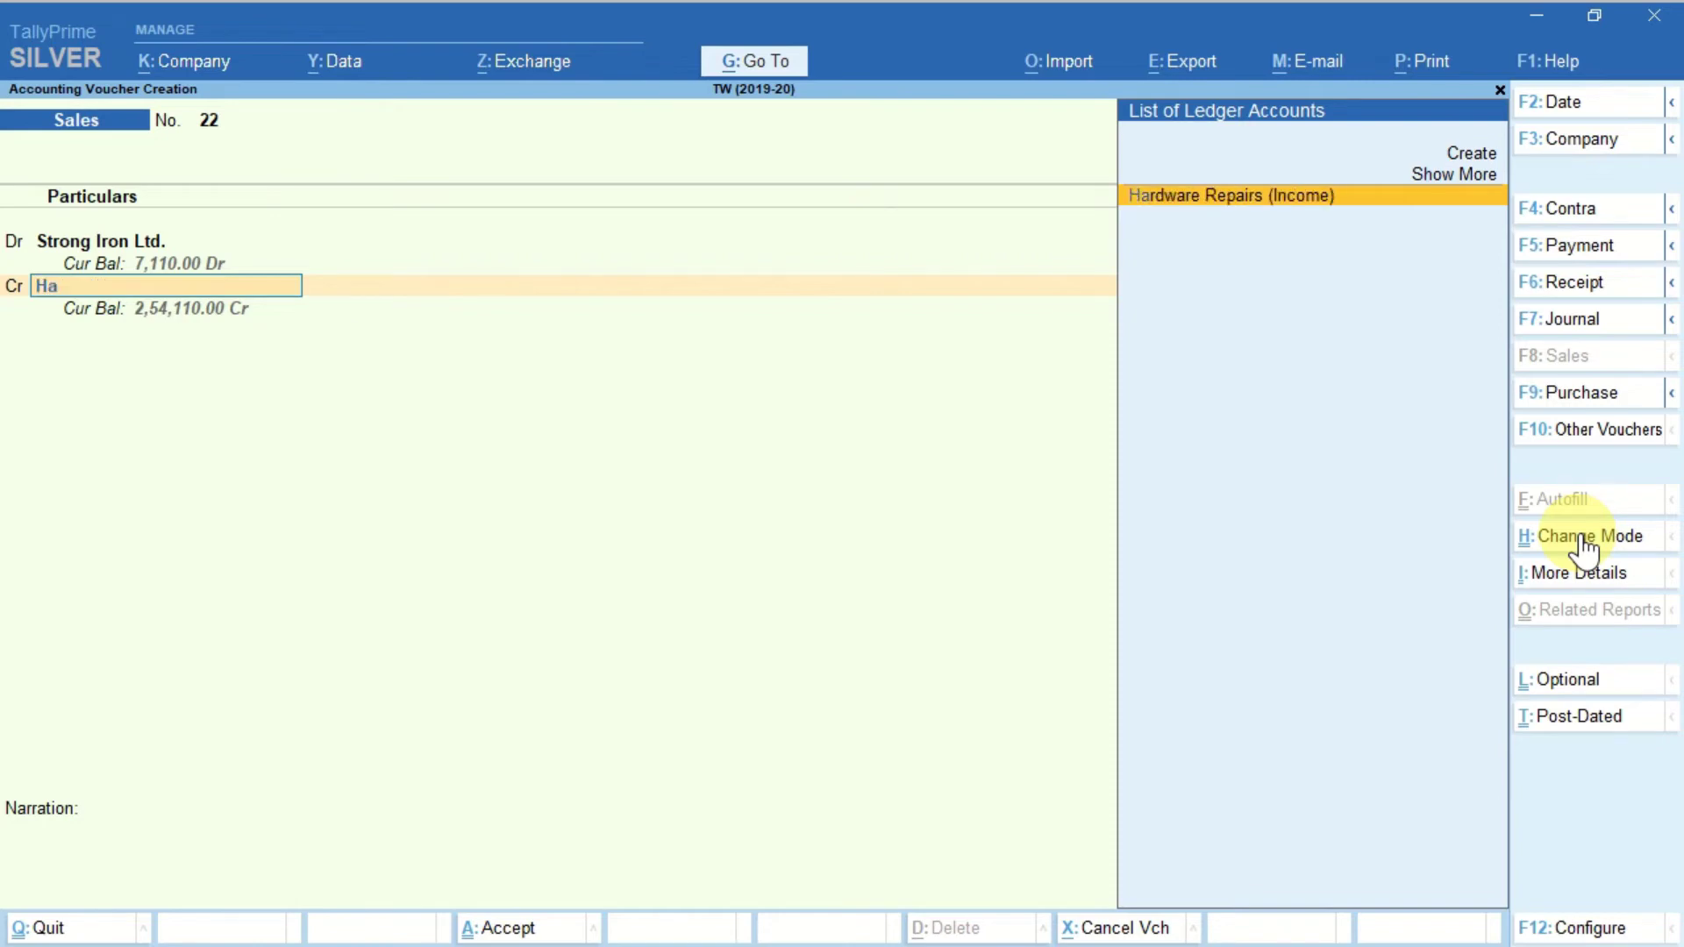
key(Return)
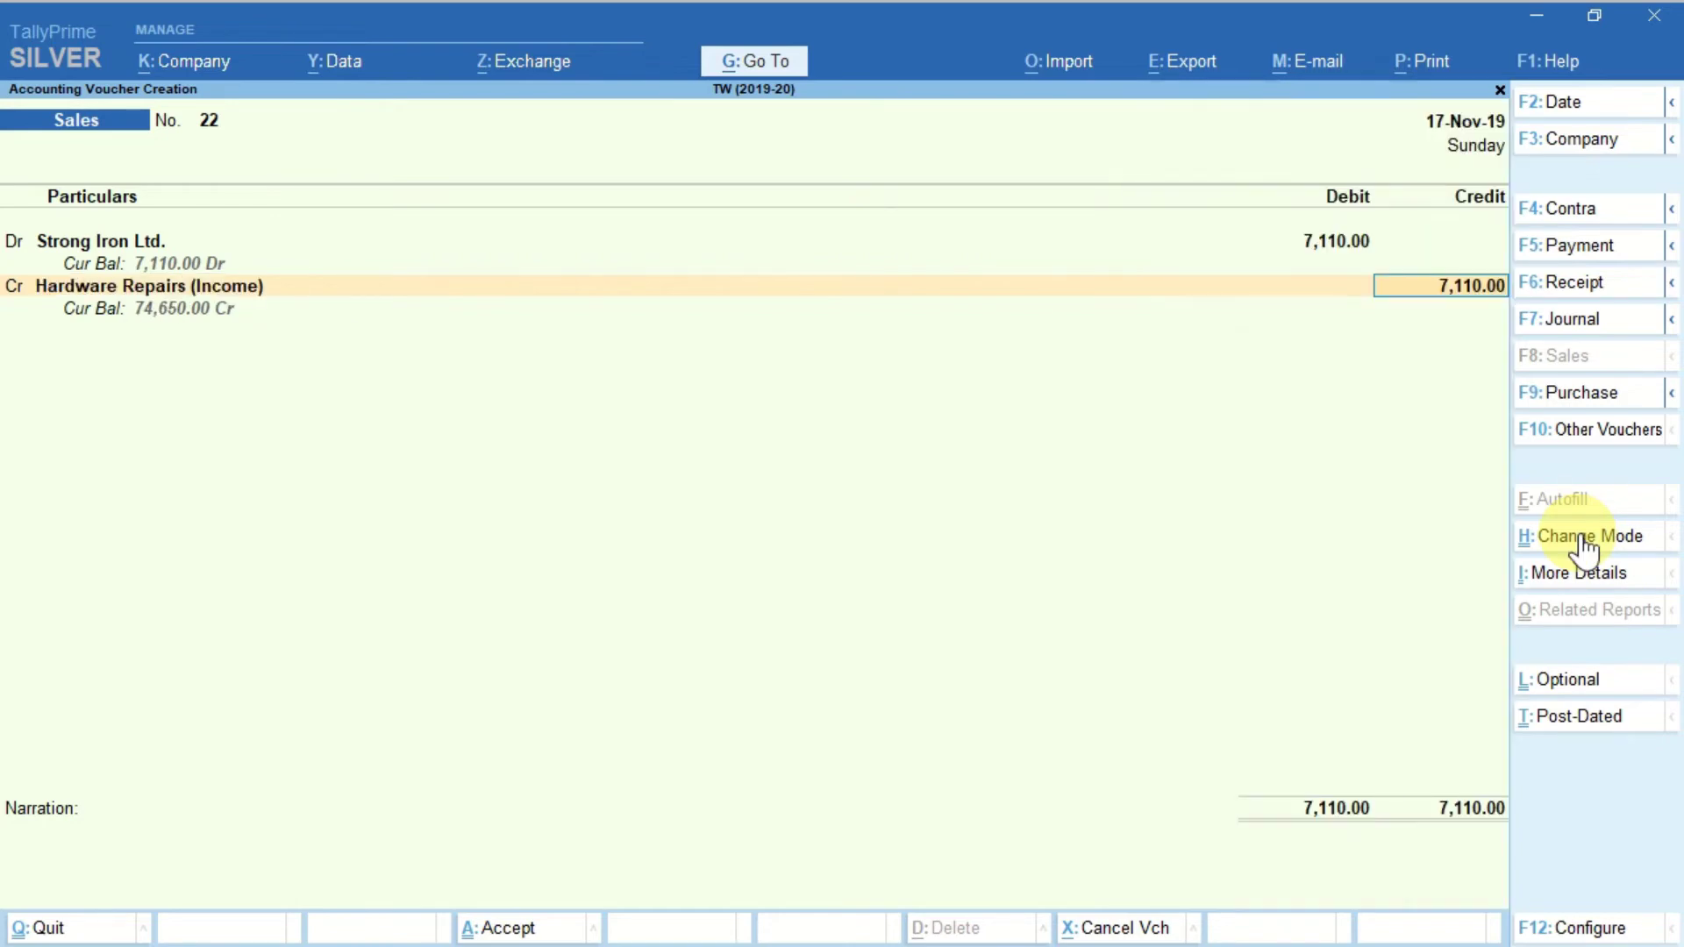
key(Return)
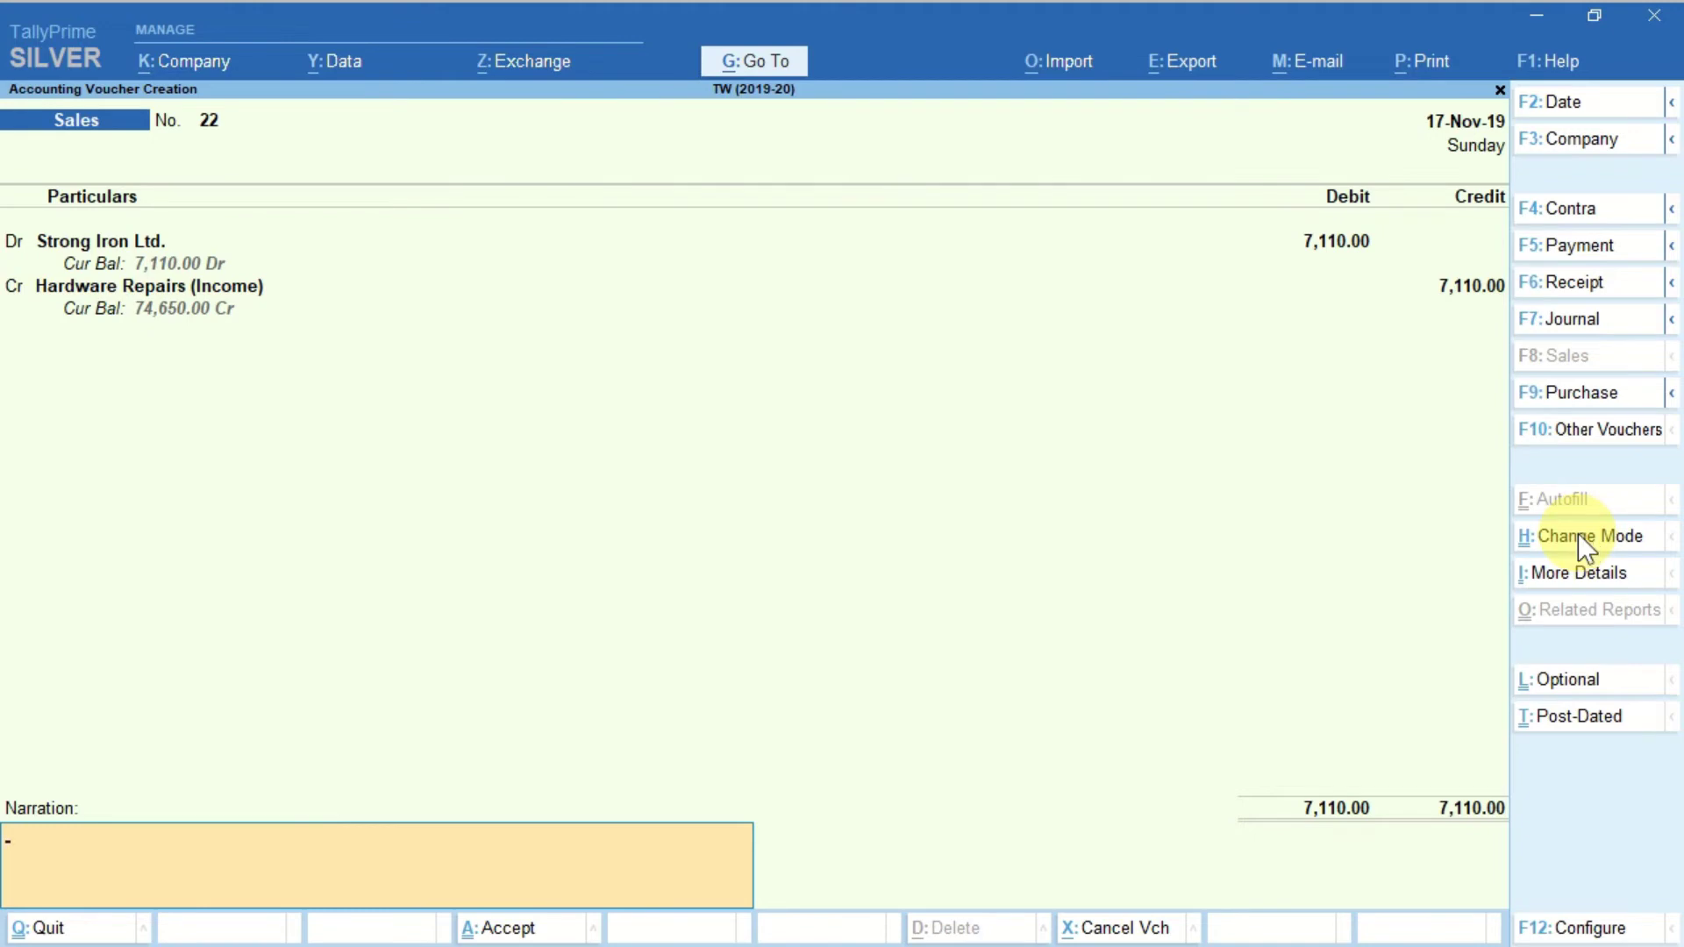
key(Return)
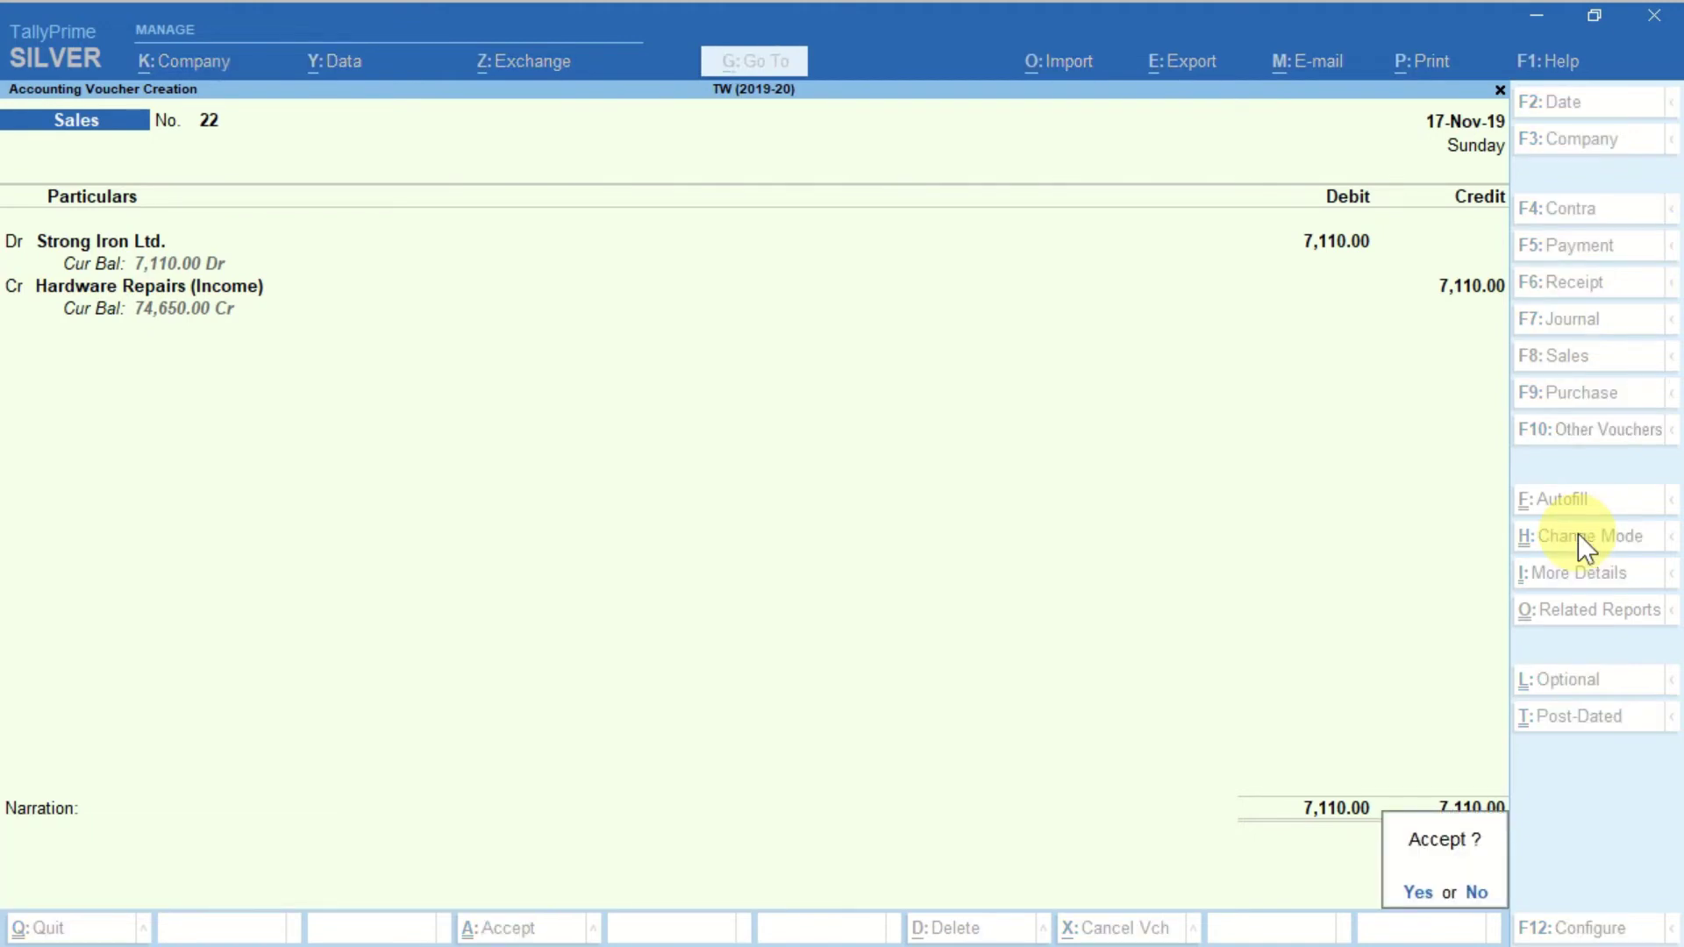
key(Return)
- Consult the next exercise, start a receipt voucher and set its date to 22-Nov-2019
key(alt+Tab)
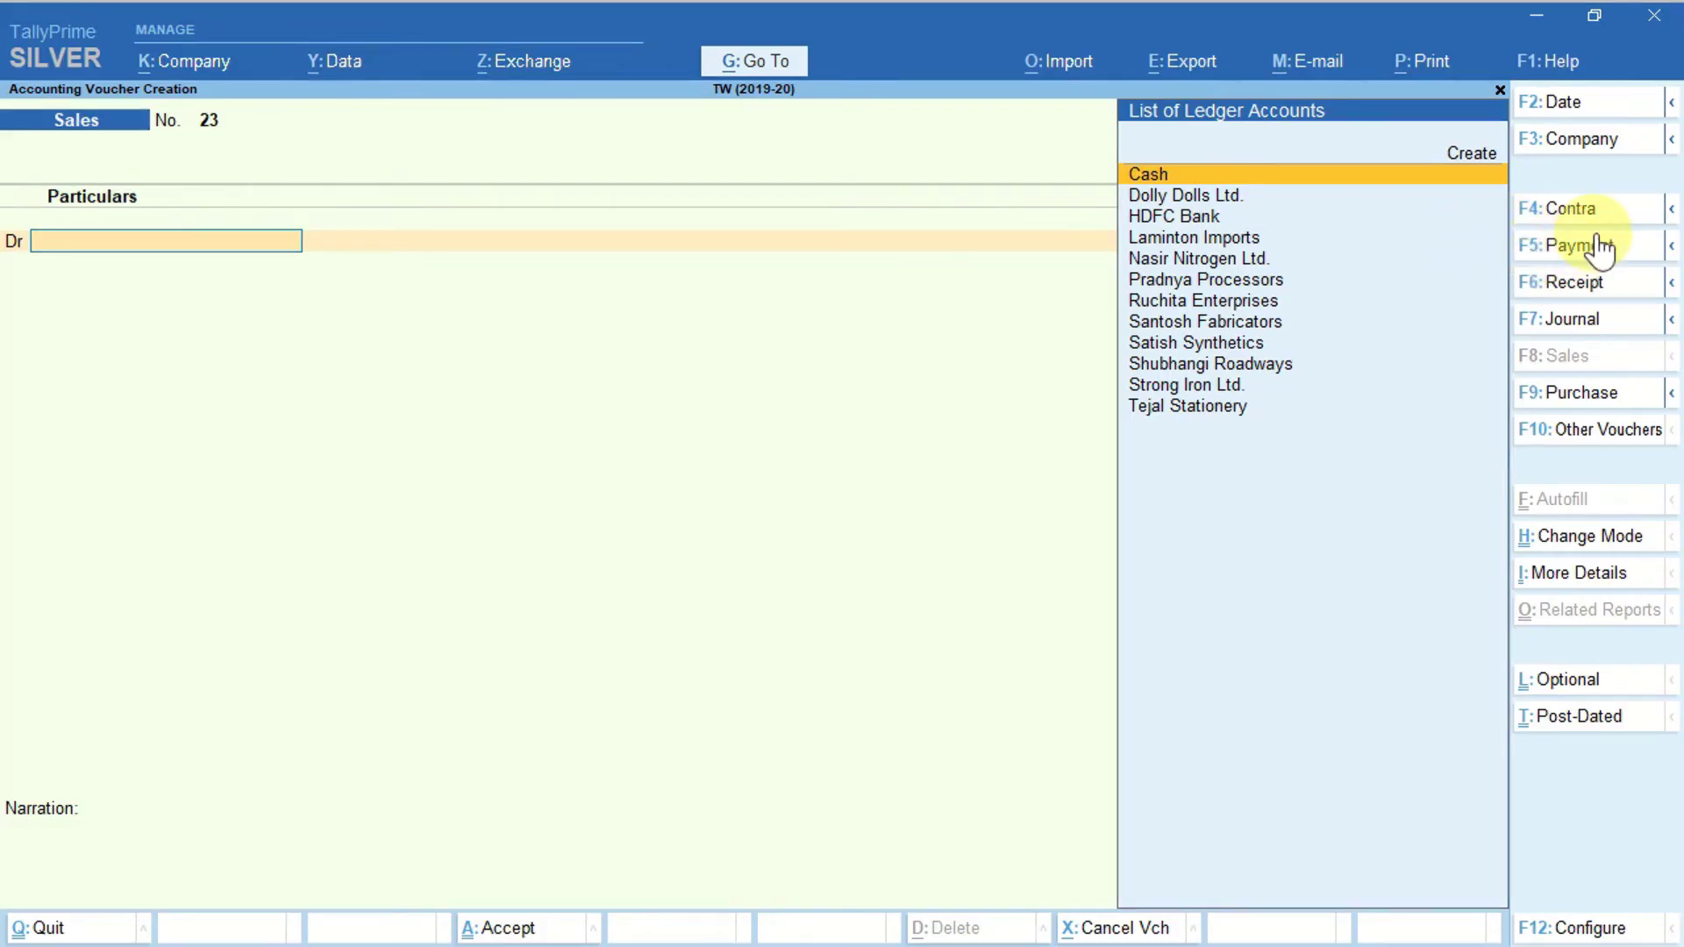
click(1571, 287)
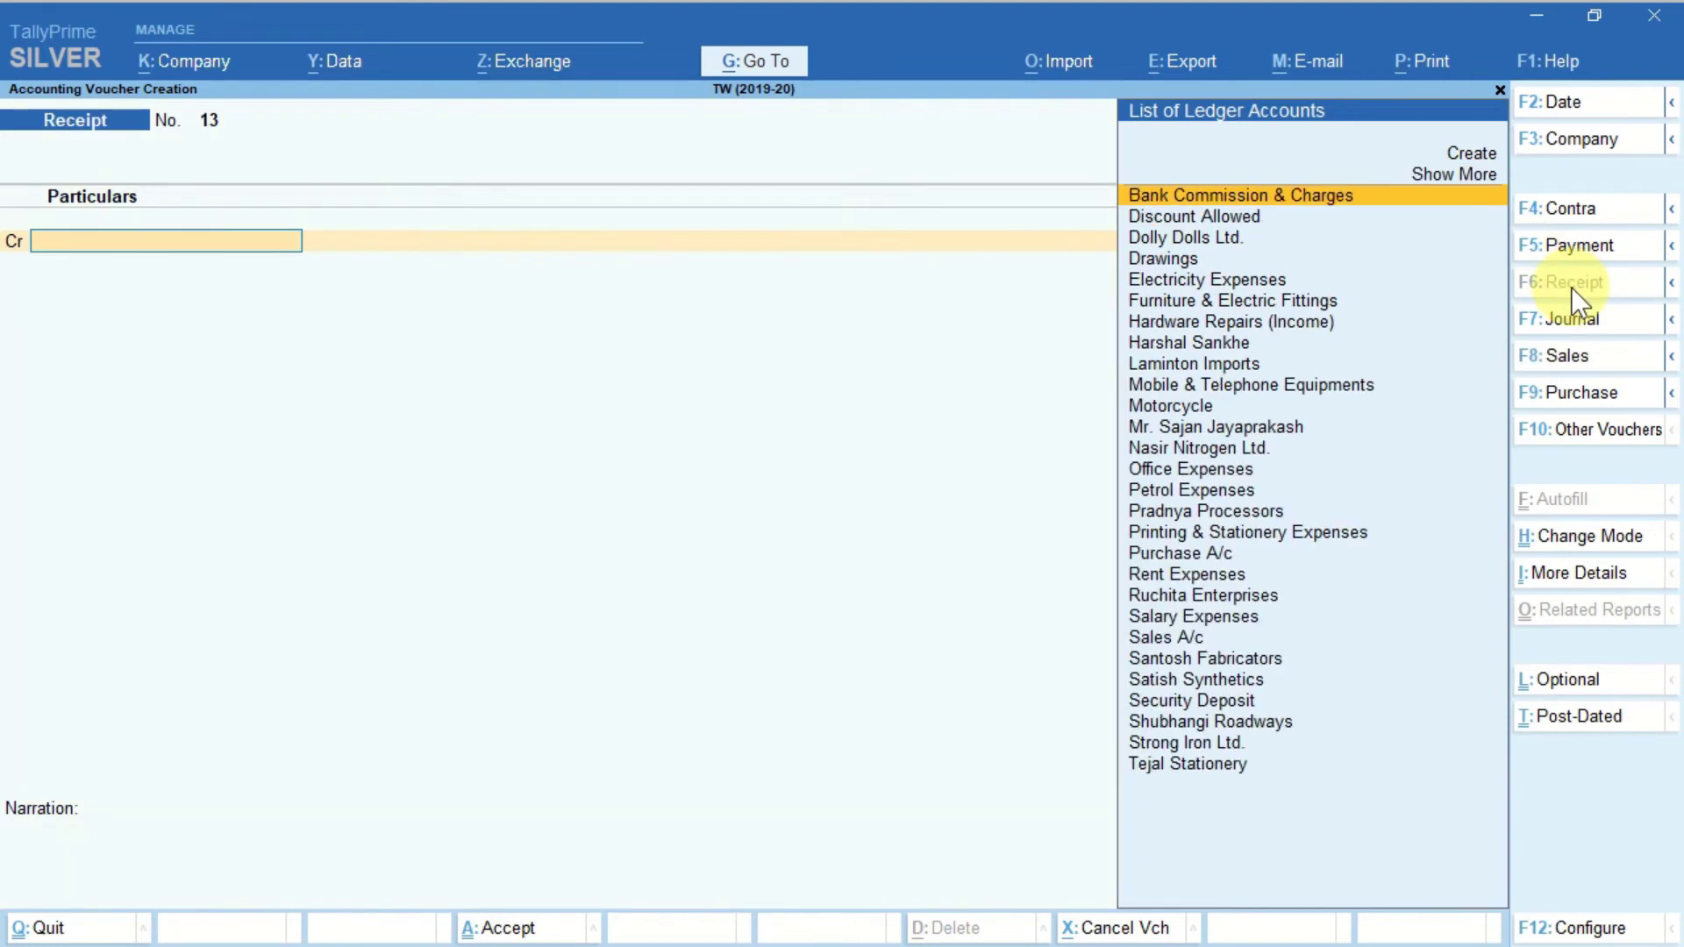
click(1577, 102)
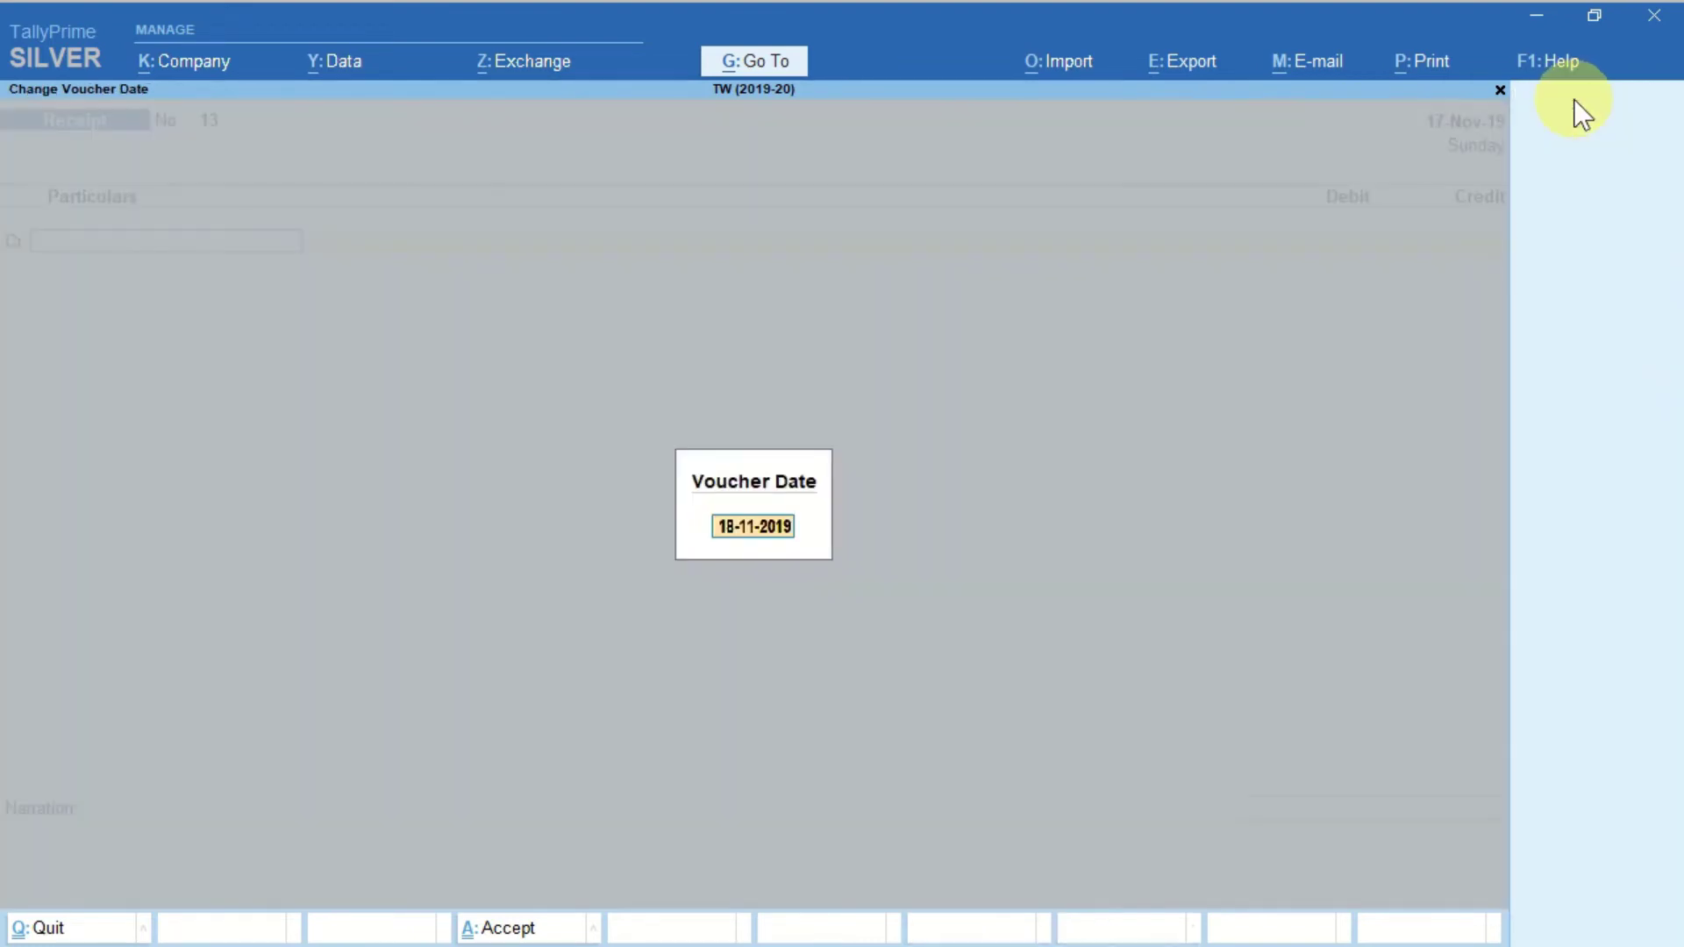
text(11)
key(Return)
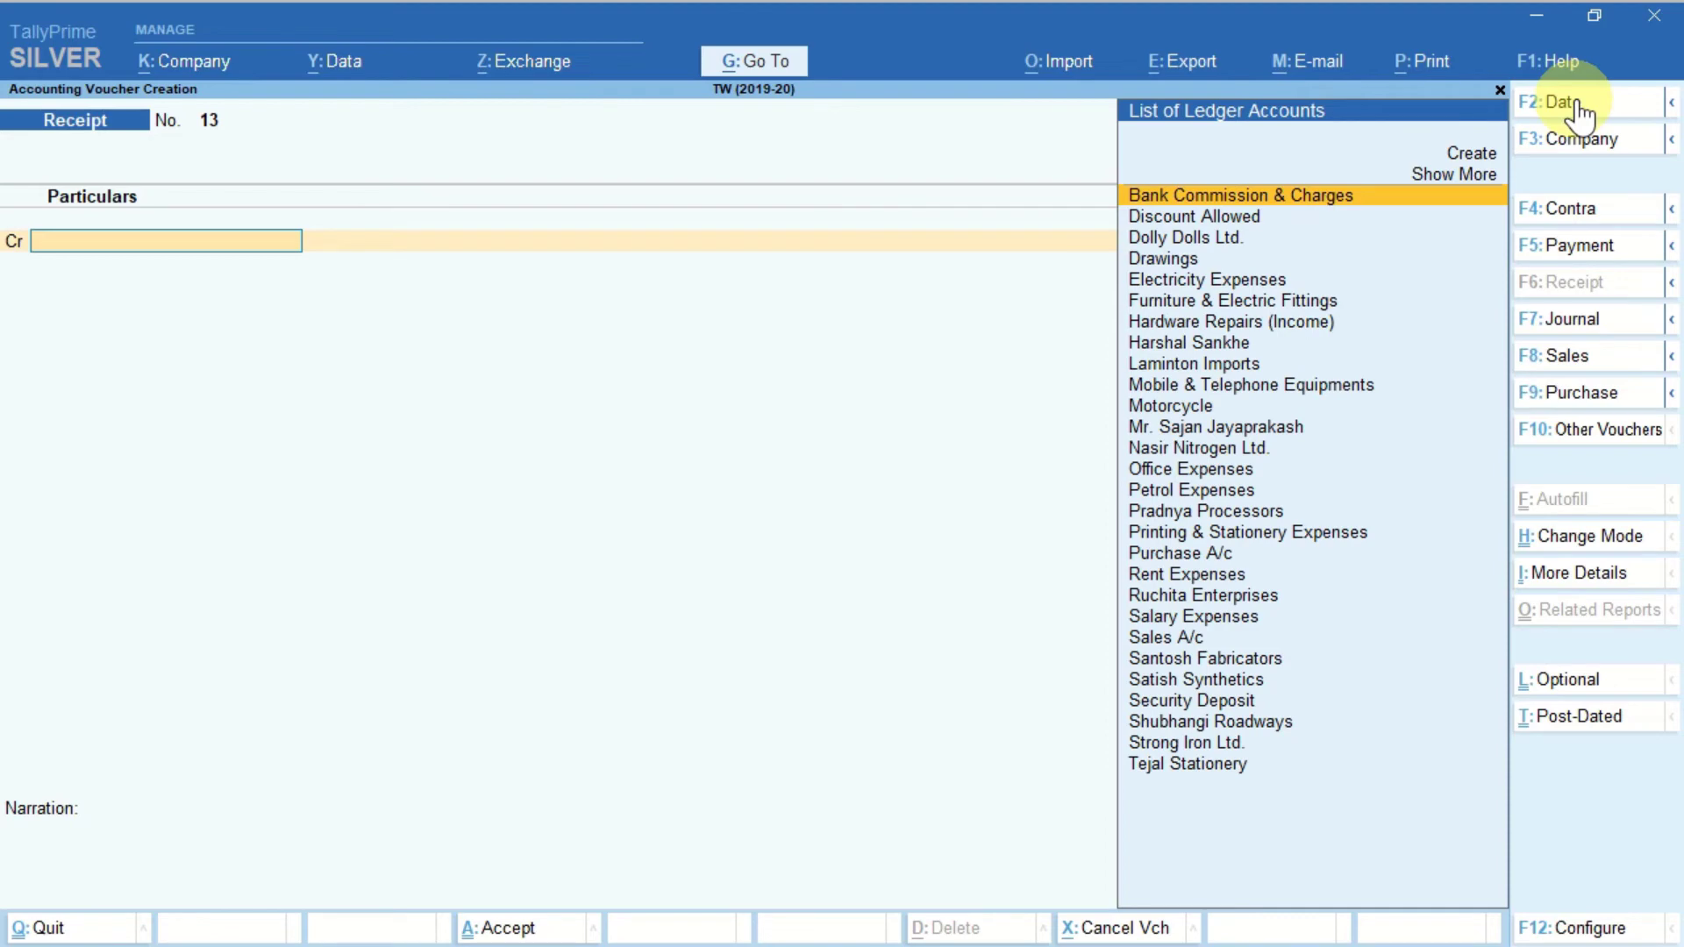
- Create a ledger named Commission Received under Indirect Incomes for the receipt voucher's credit line
key(Down)
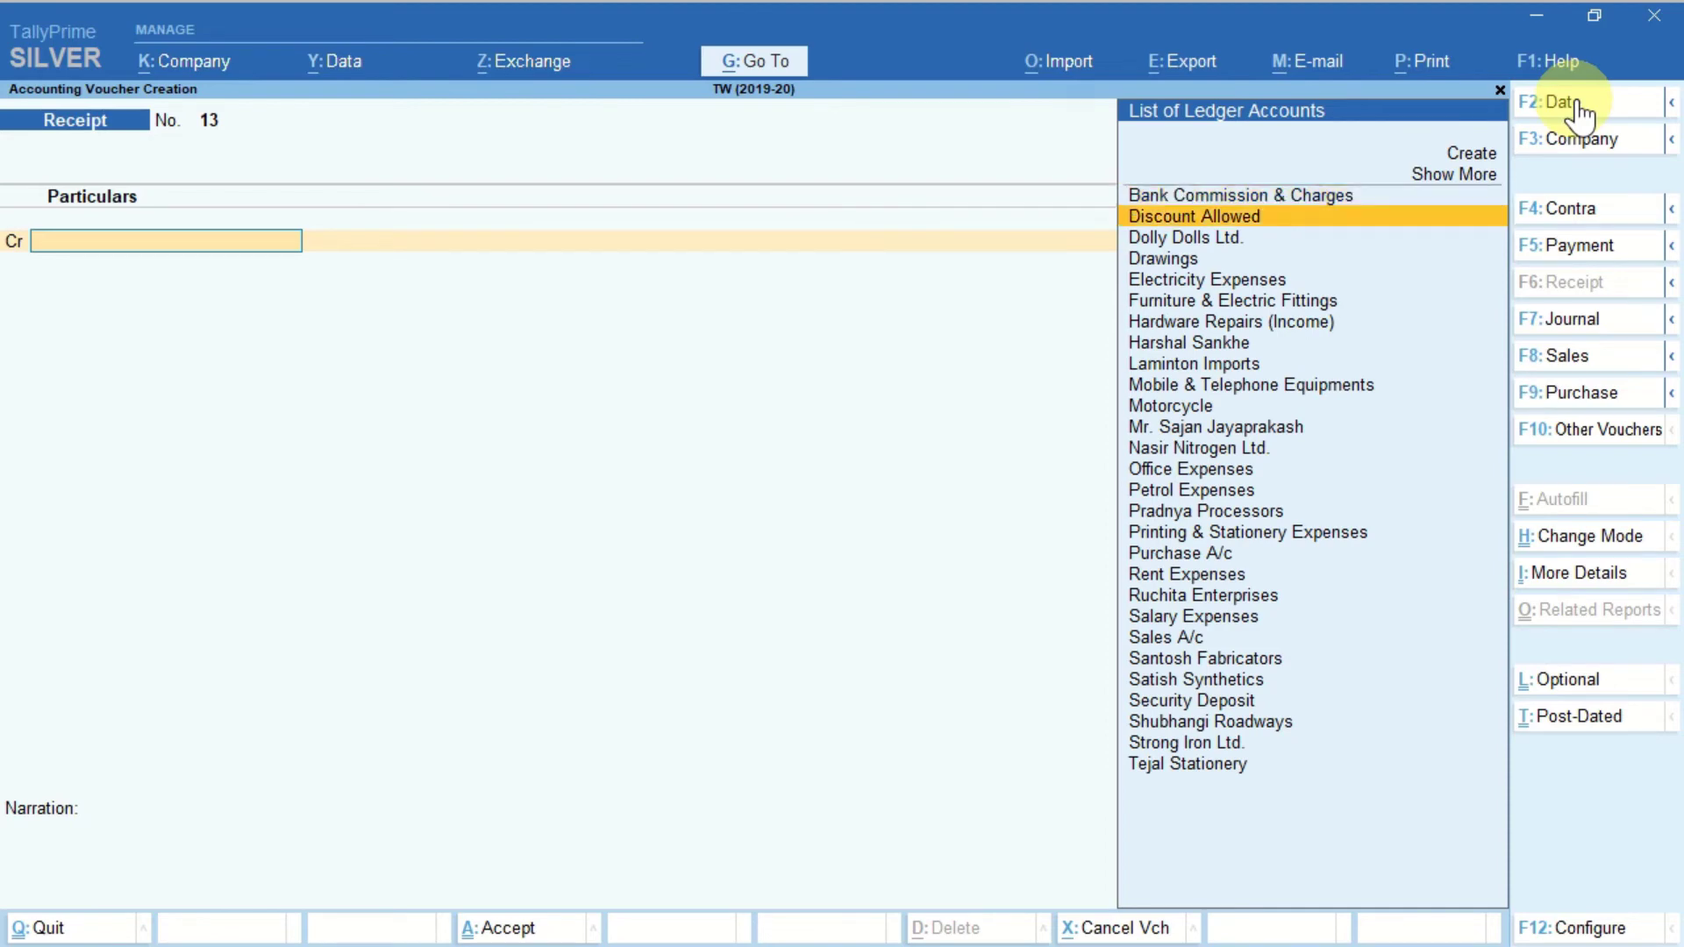
key(Up)
key(Up)
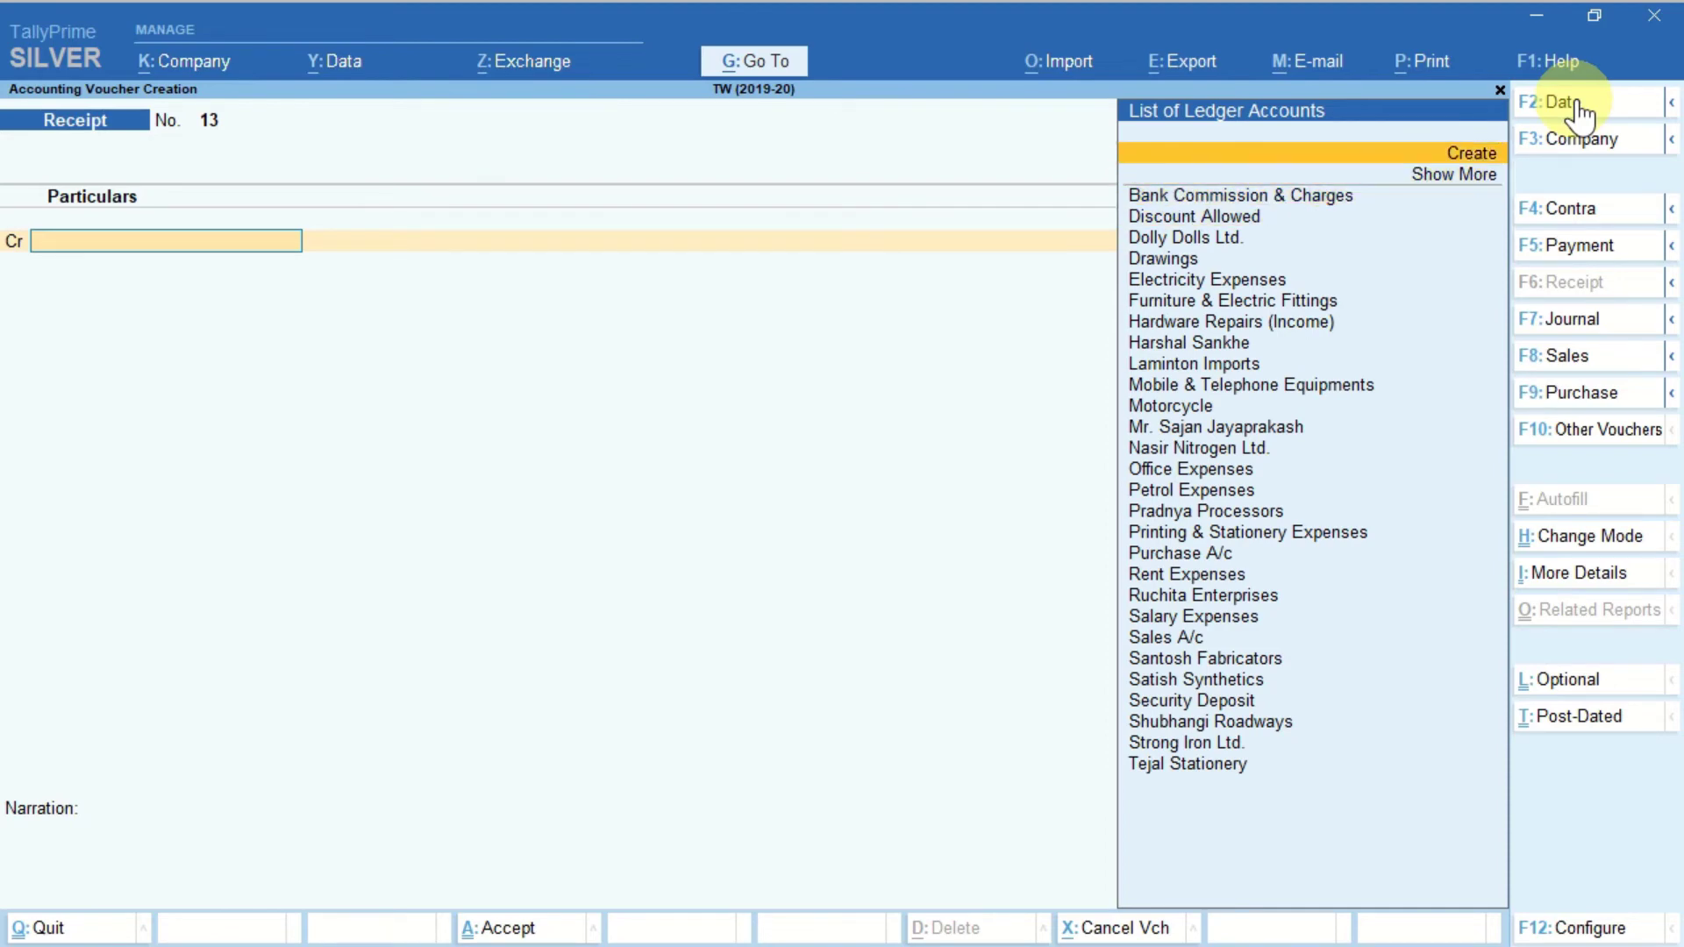
key(Return)
key(ctrl+alt+v)
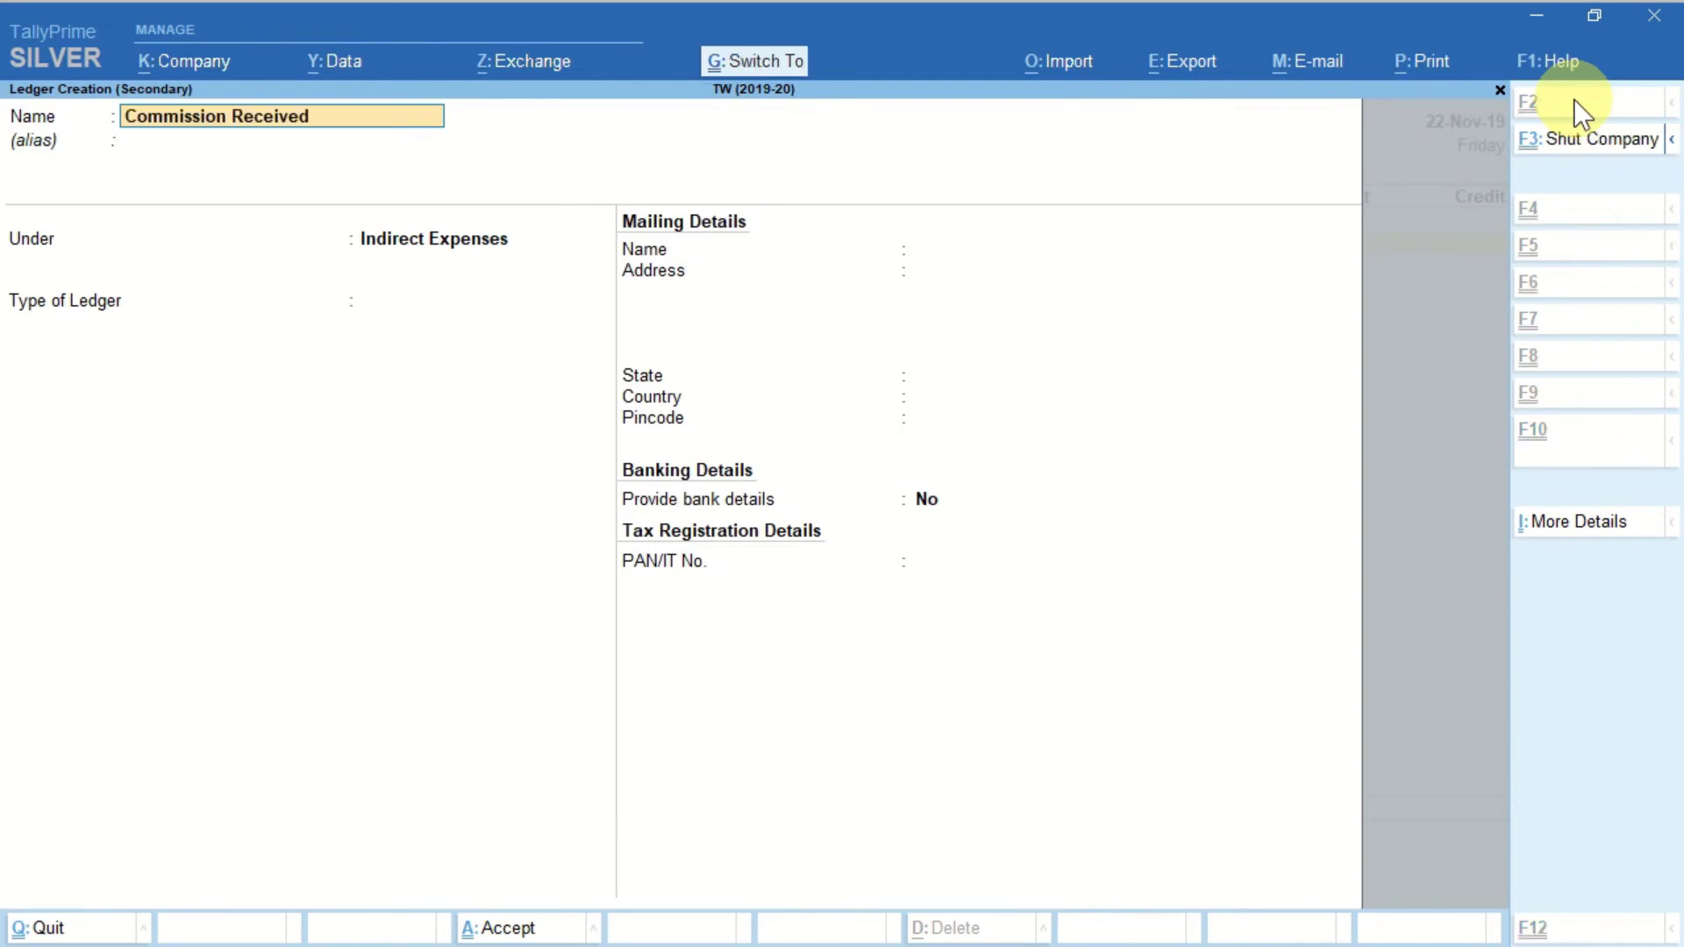
key(Return)
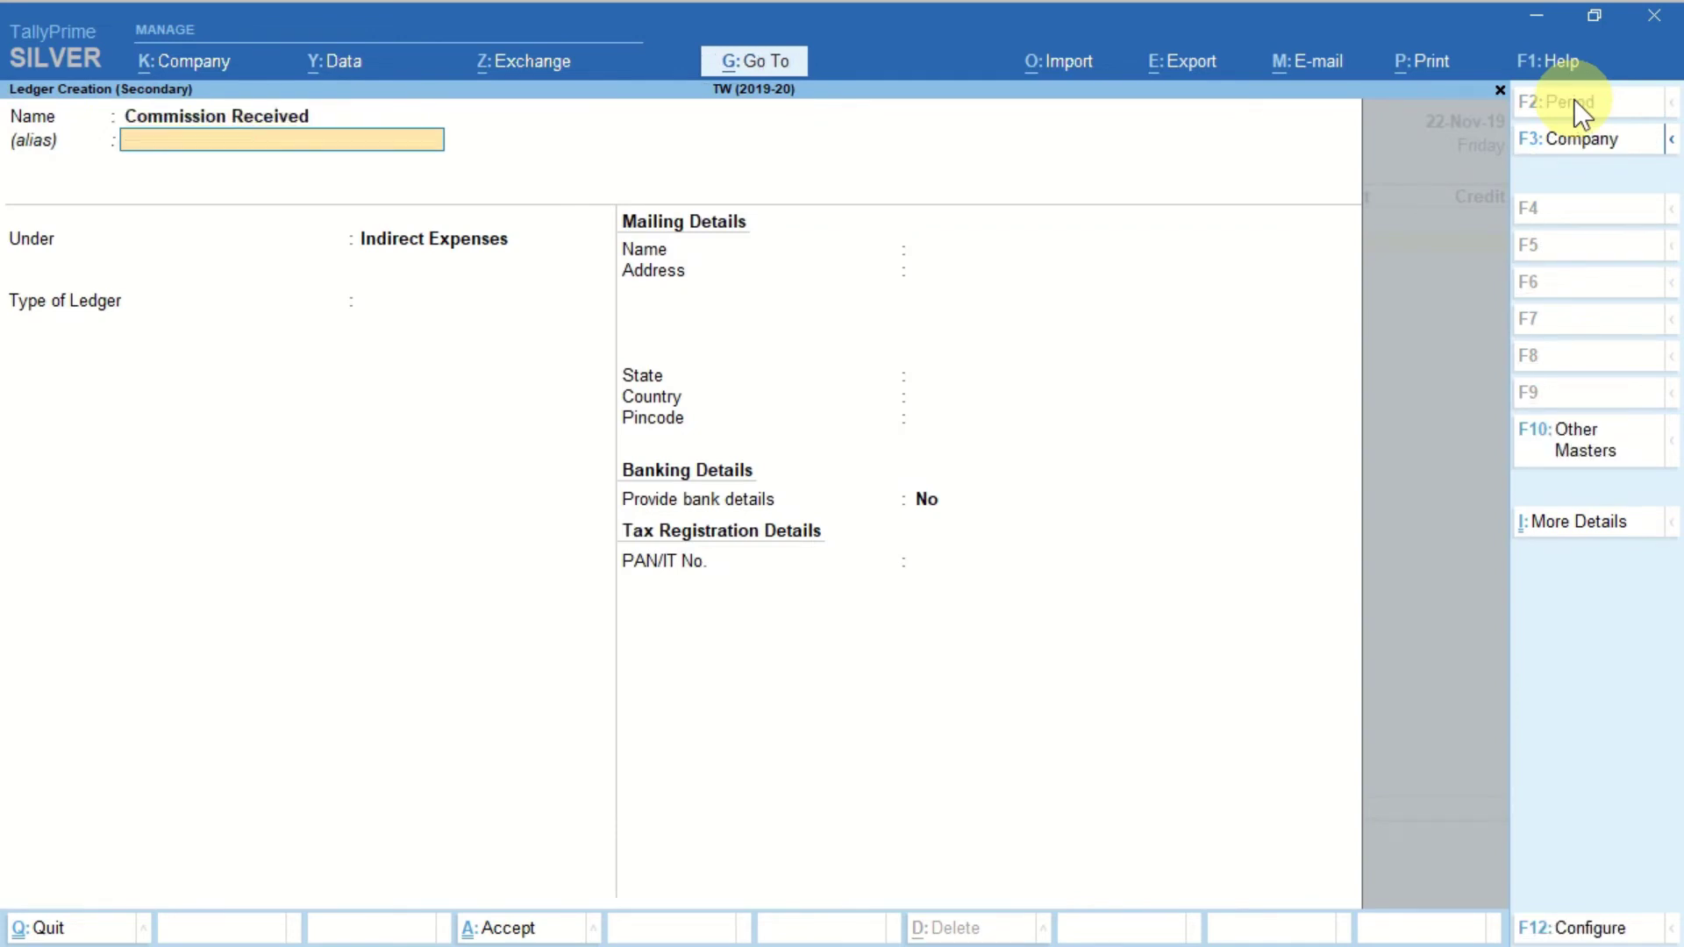
key(Return)
text(In)
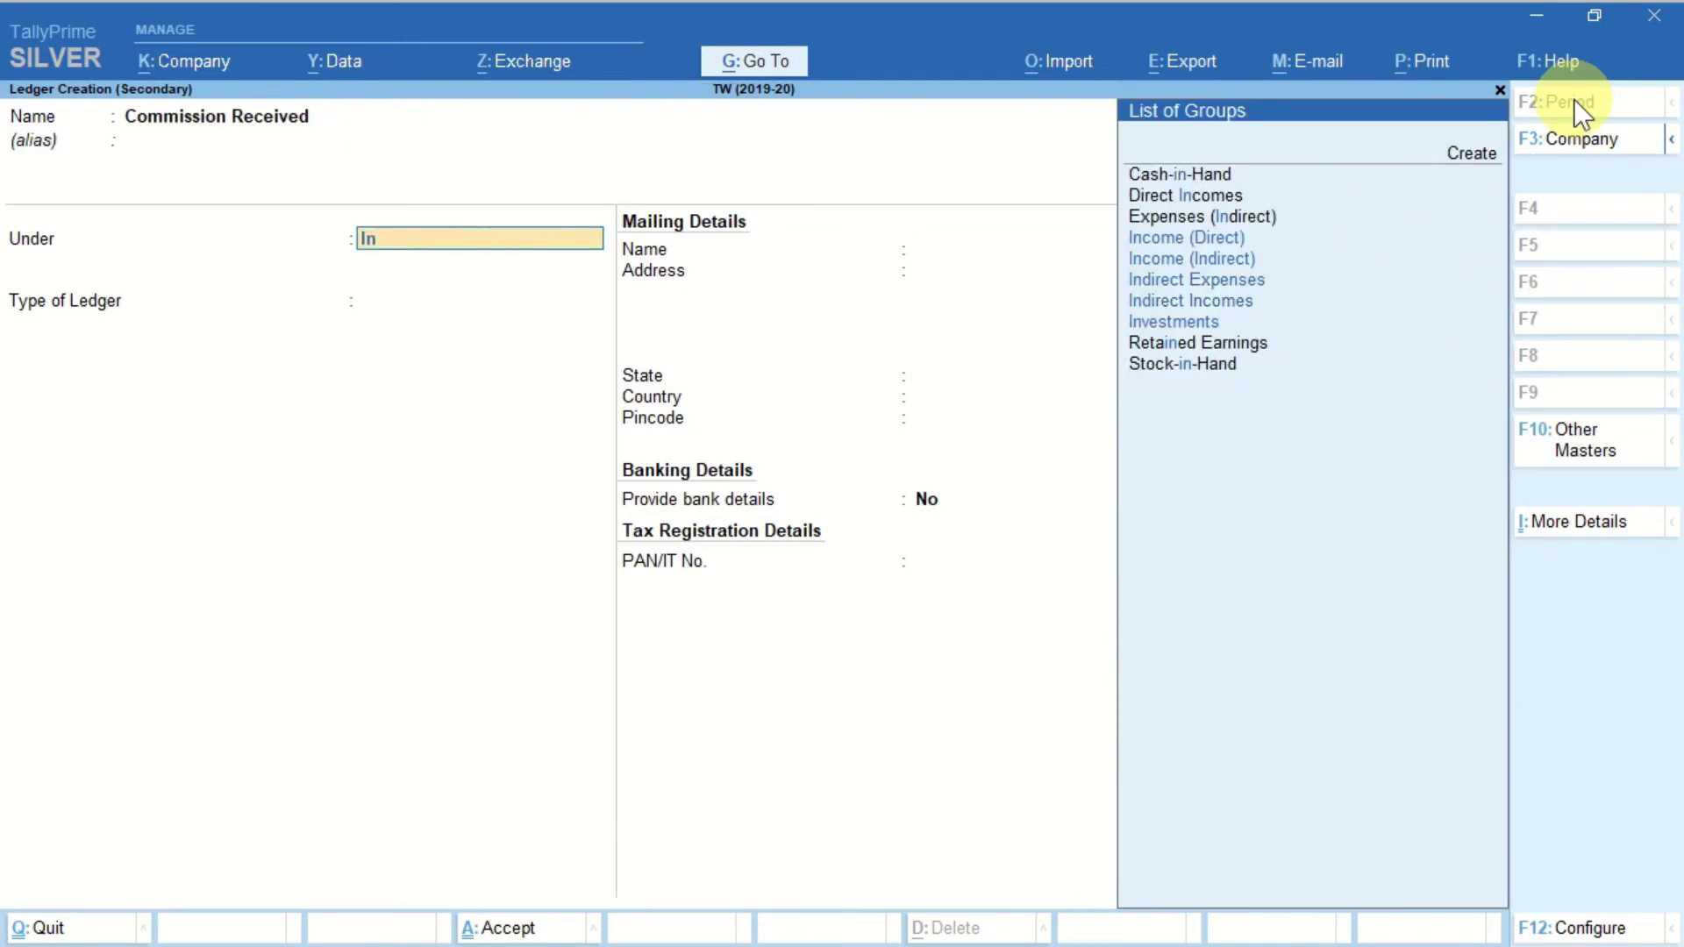
key(Down)
key(Down)
key(Down)
key(Down)
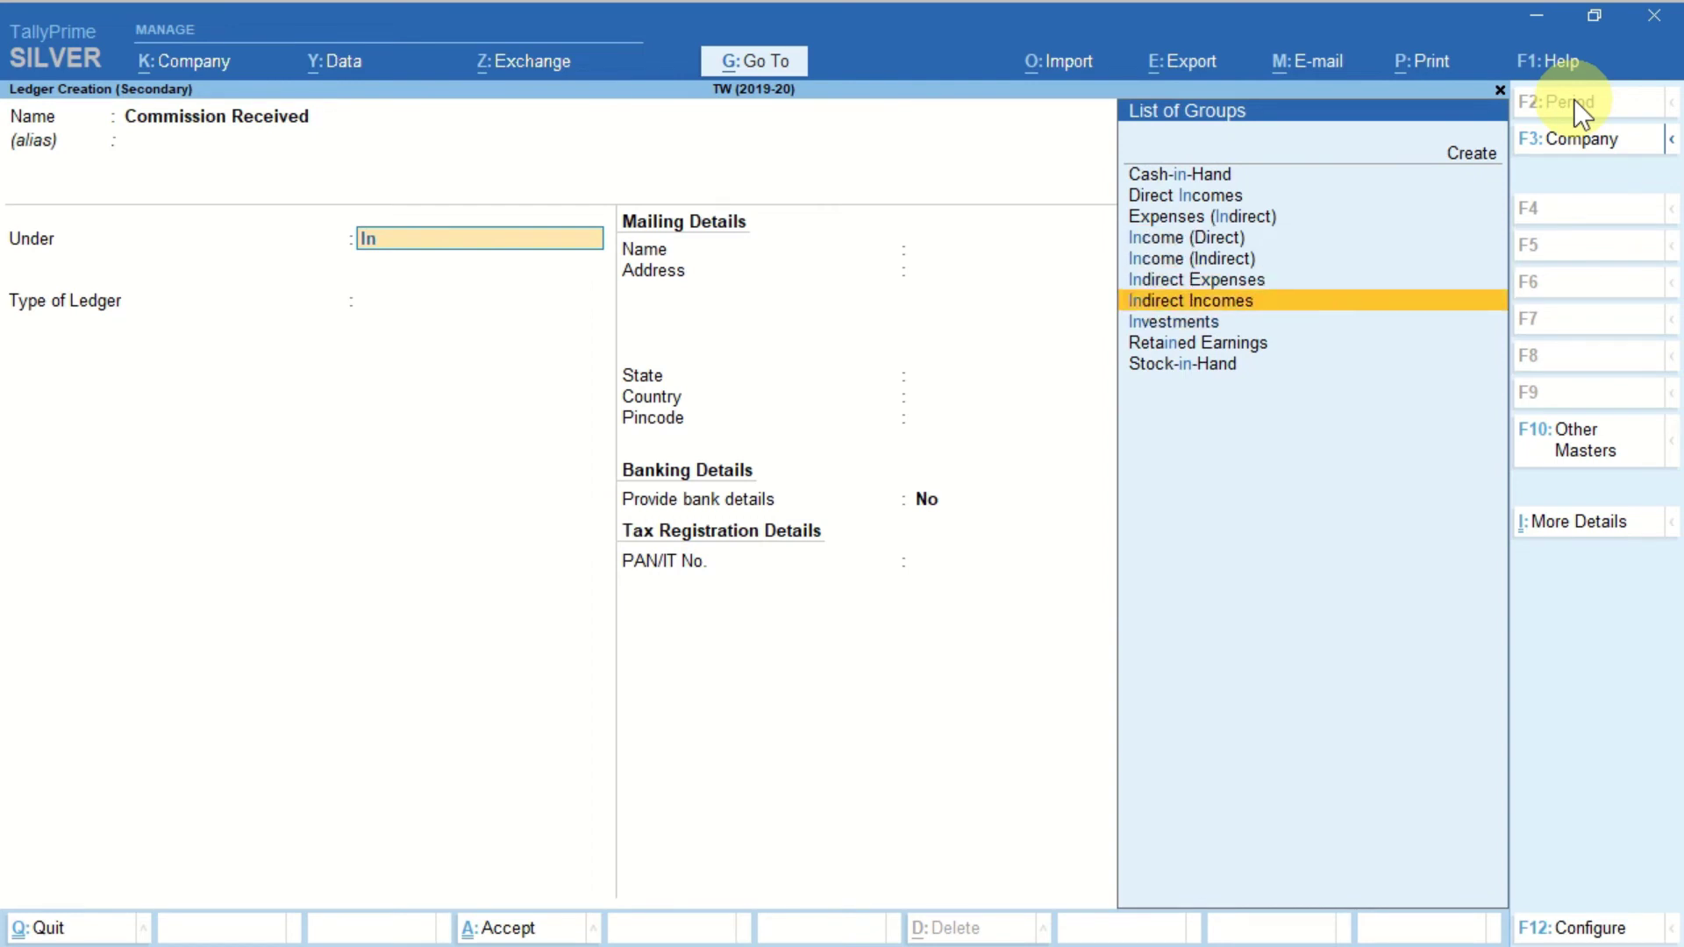
key(ctrl+a)
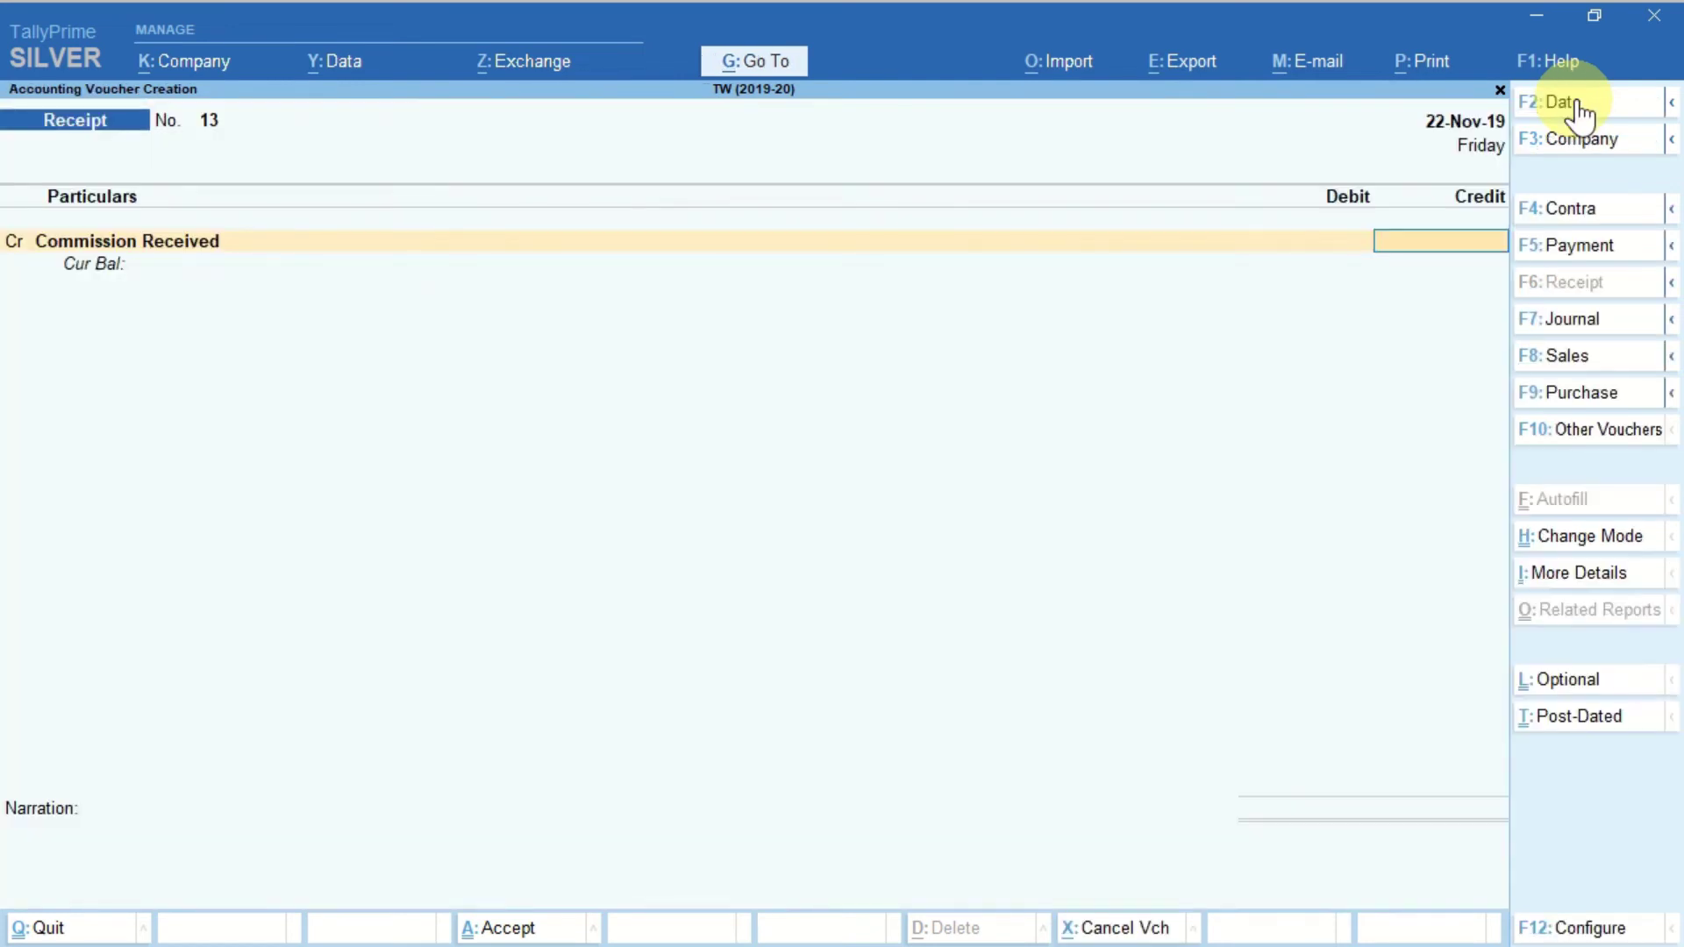
- Set the credit amount for Commission Received to 18,000
text(8000)
text(18,000)
key(Return)
key(Return)
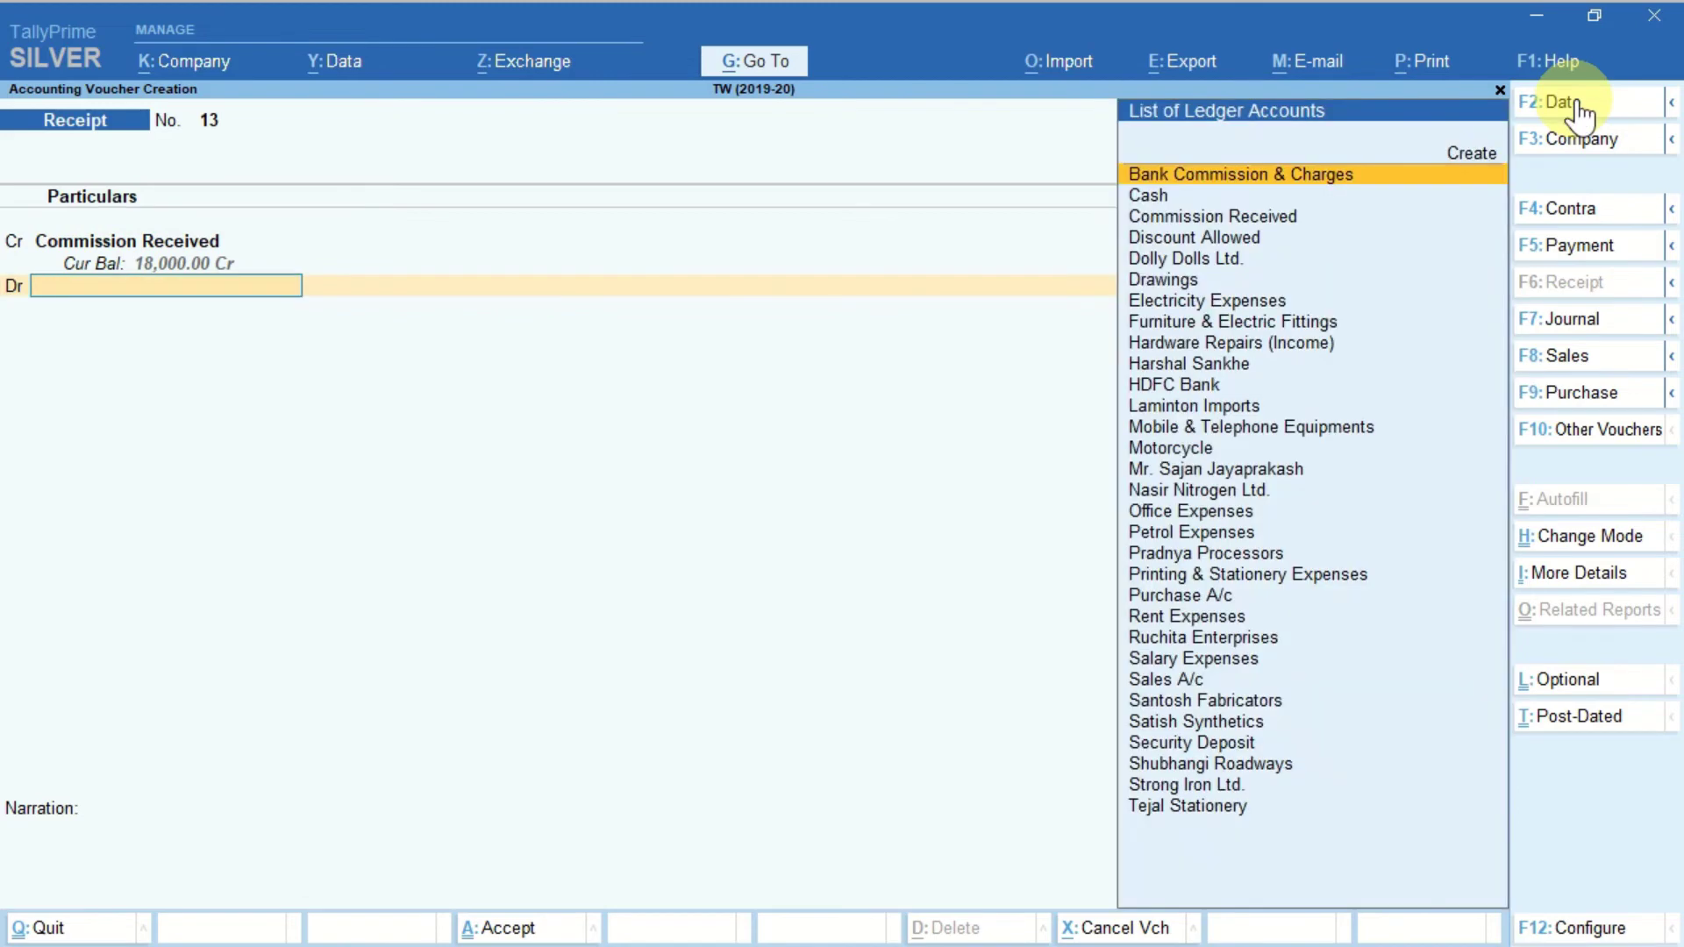
- Debit 18,000 to Cash and save the receipt voucher without a narration
key(Down)
key(Return)
key(Return)
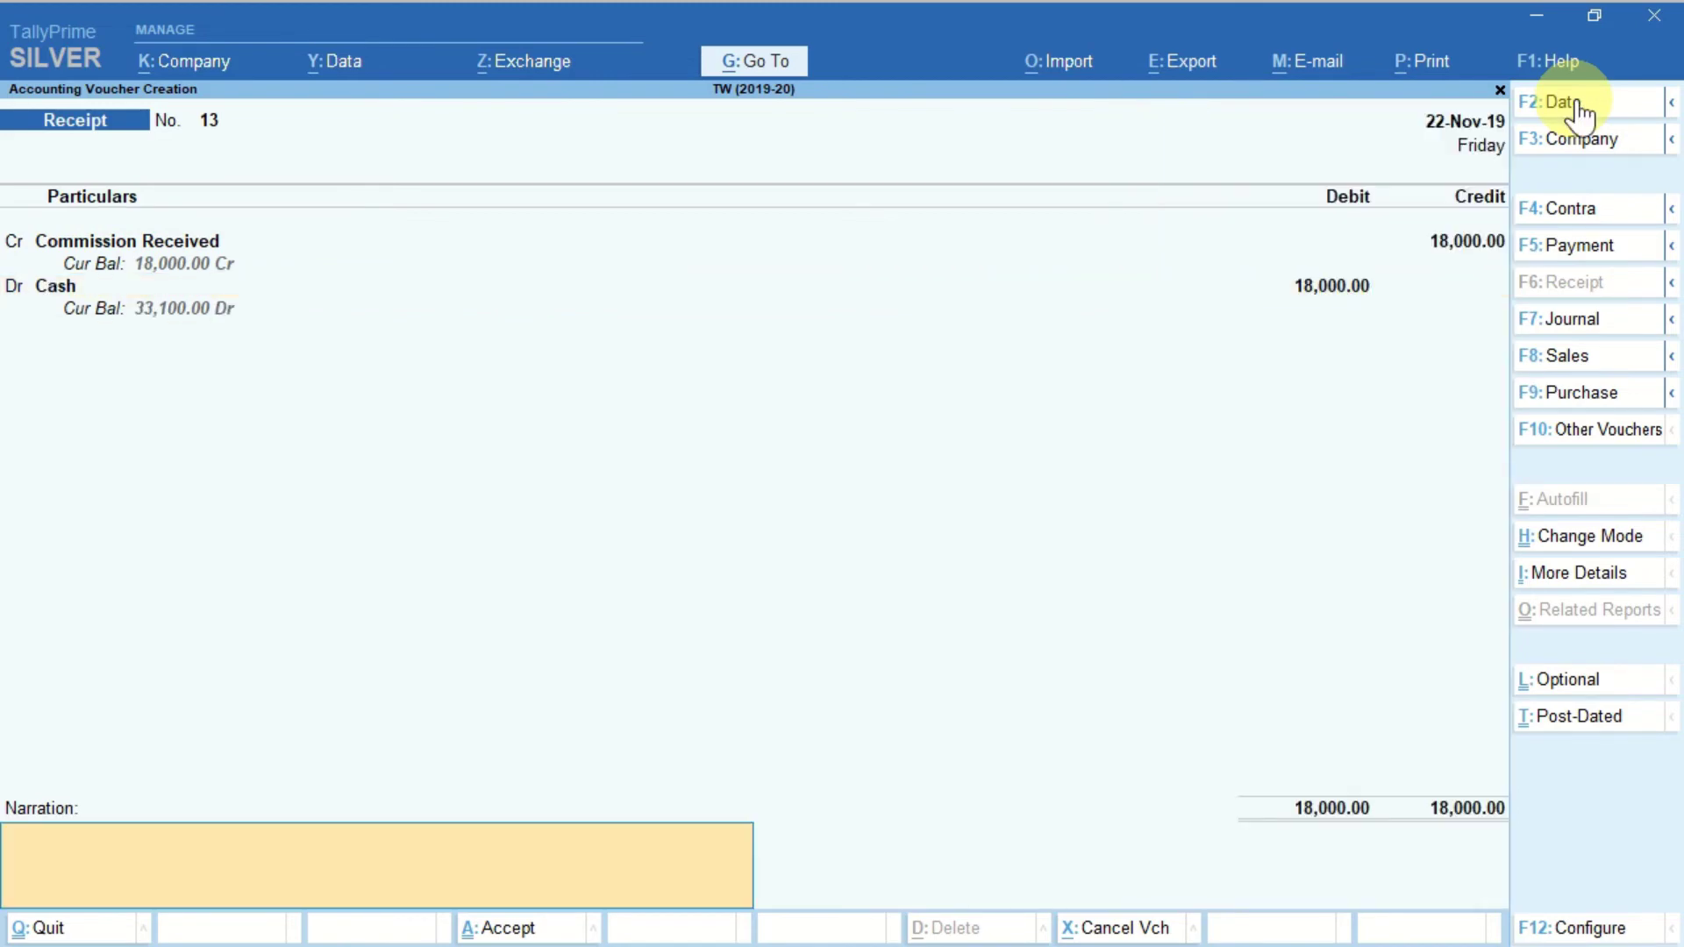
key(Return)
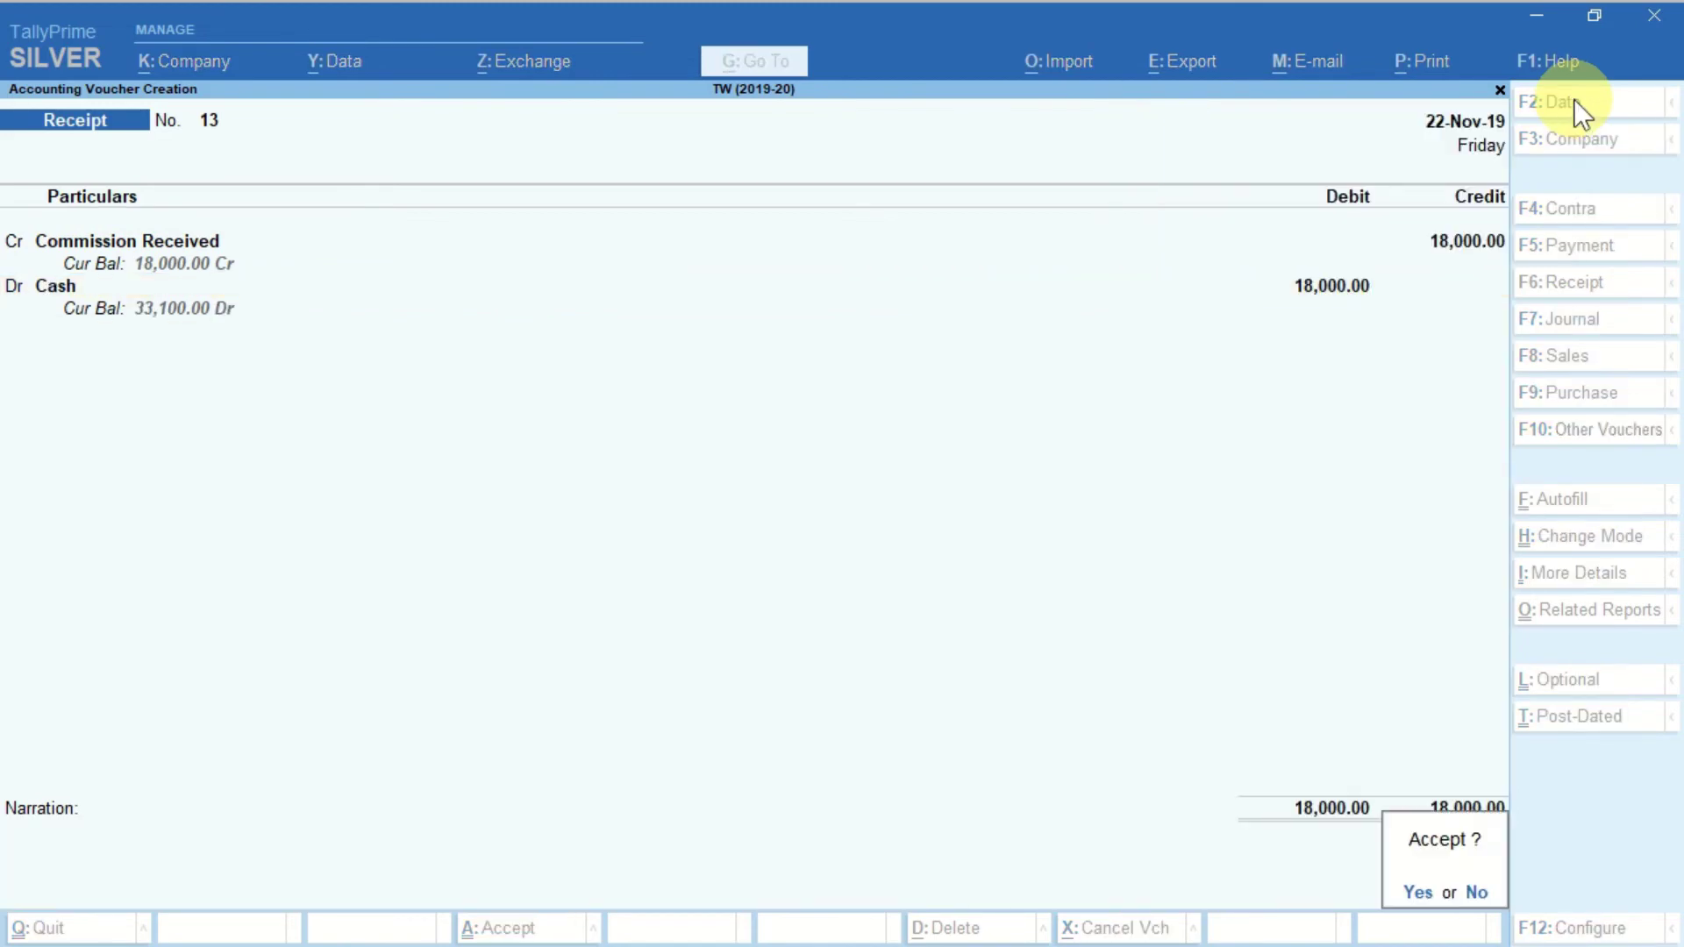
key(Return)
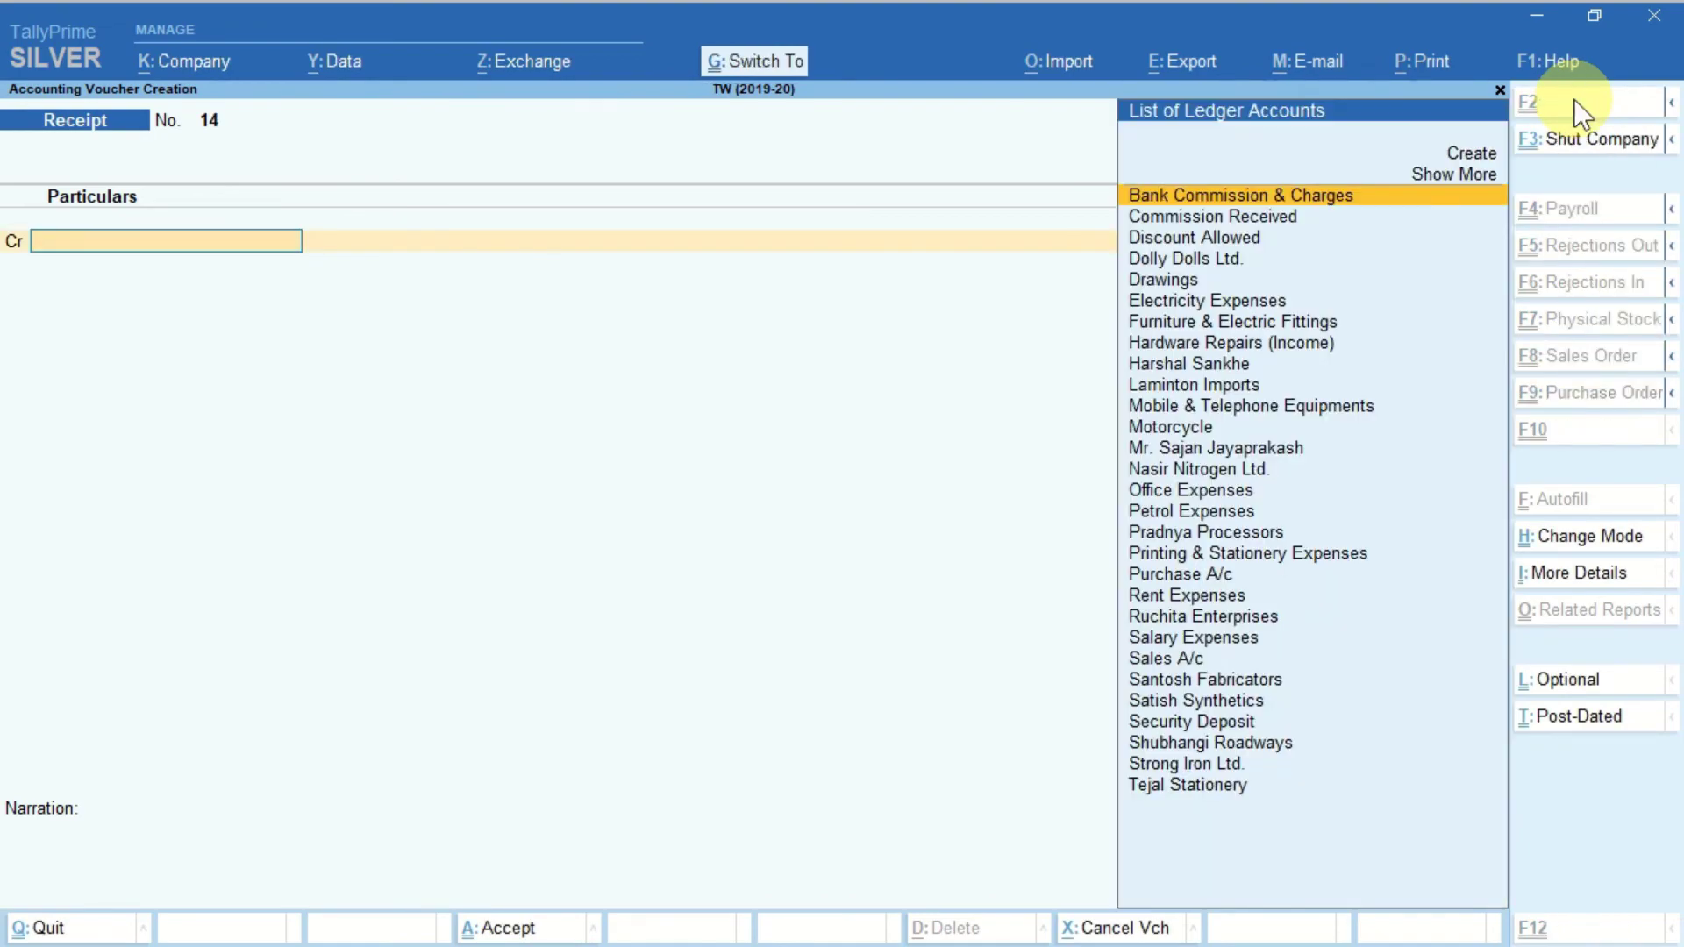
- Read exercise 96 in the Word document, then return to TallyPrime and date the new receipt voucher 28-Nov-2019
key(alt+Tab)
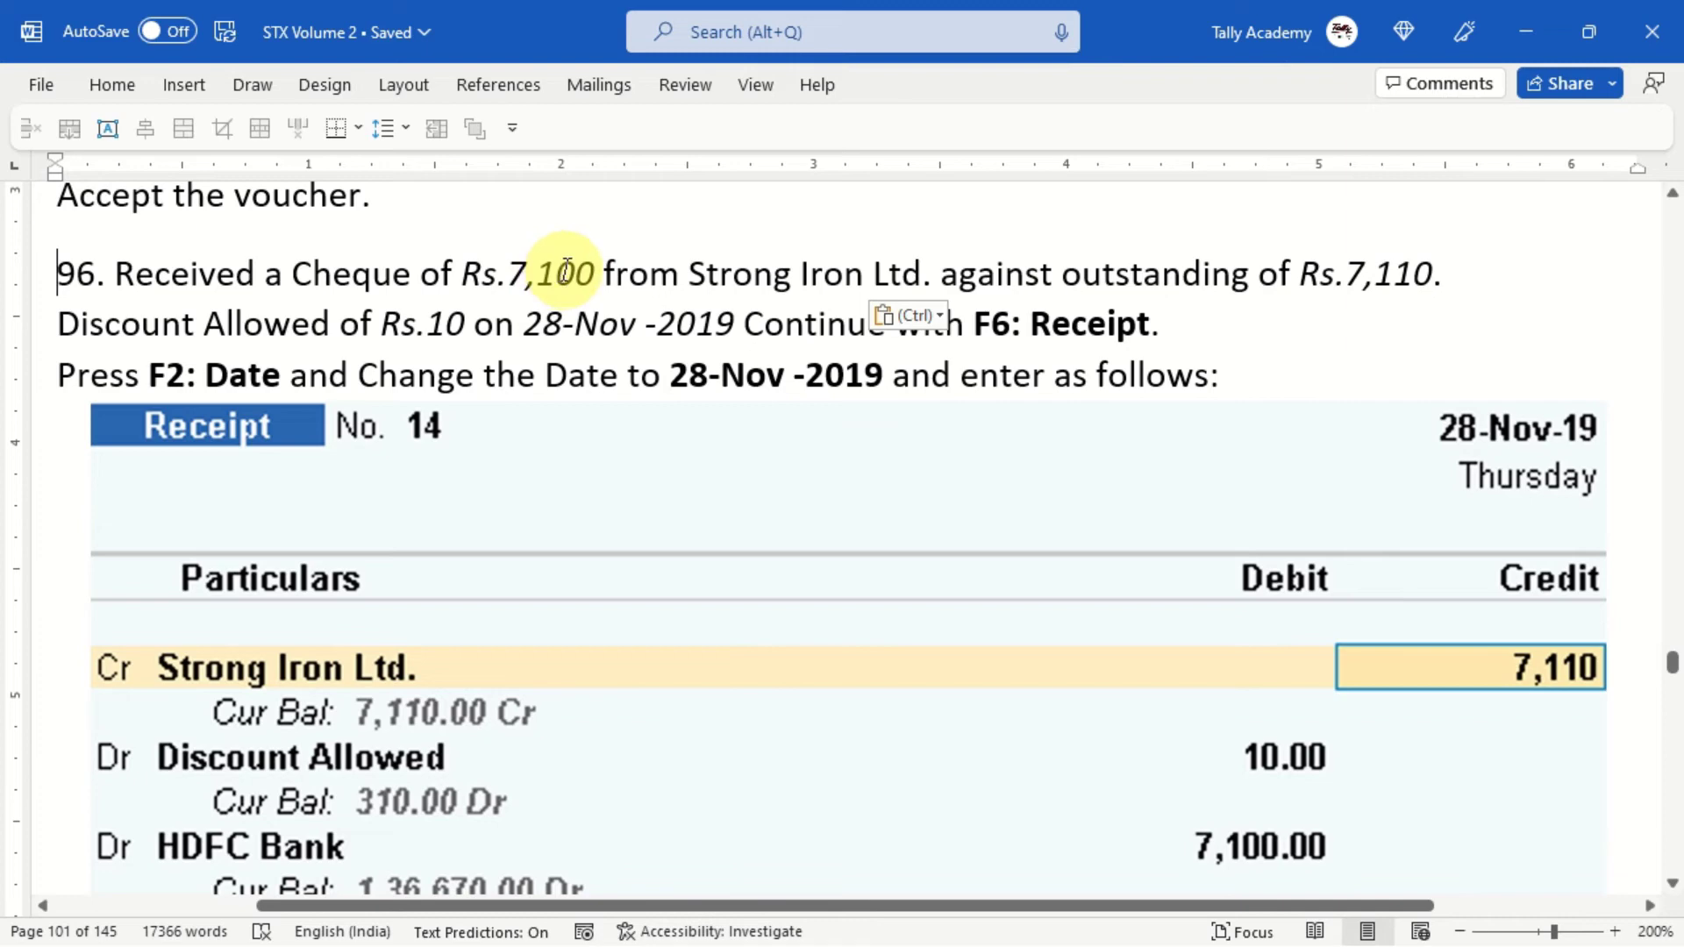
key(alt+Tab)
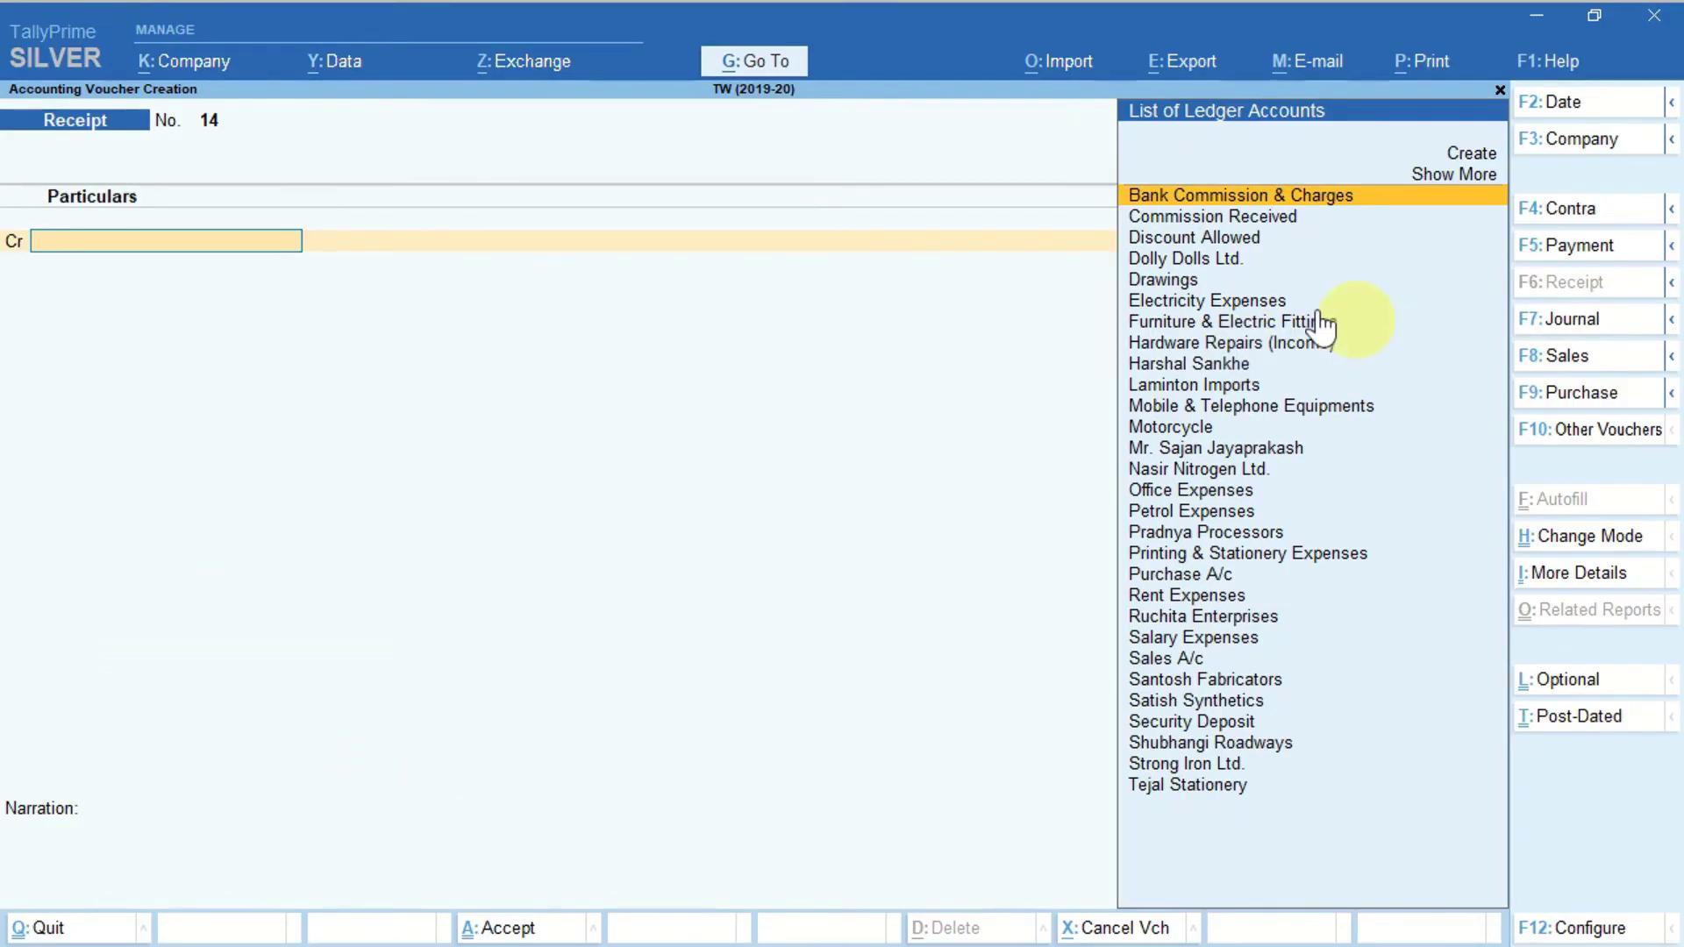
click(1580, 104)
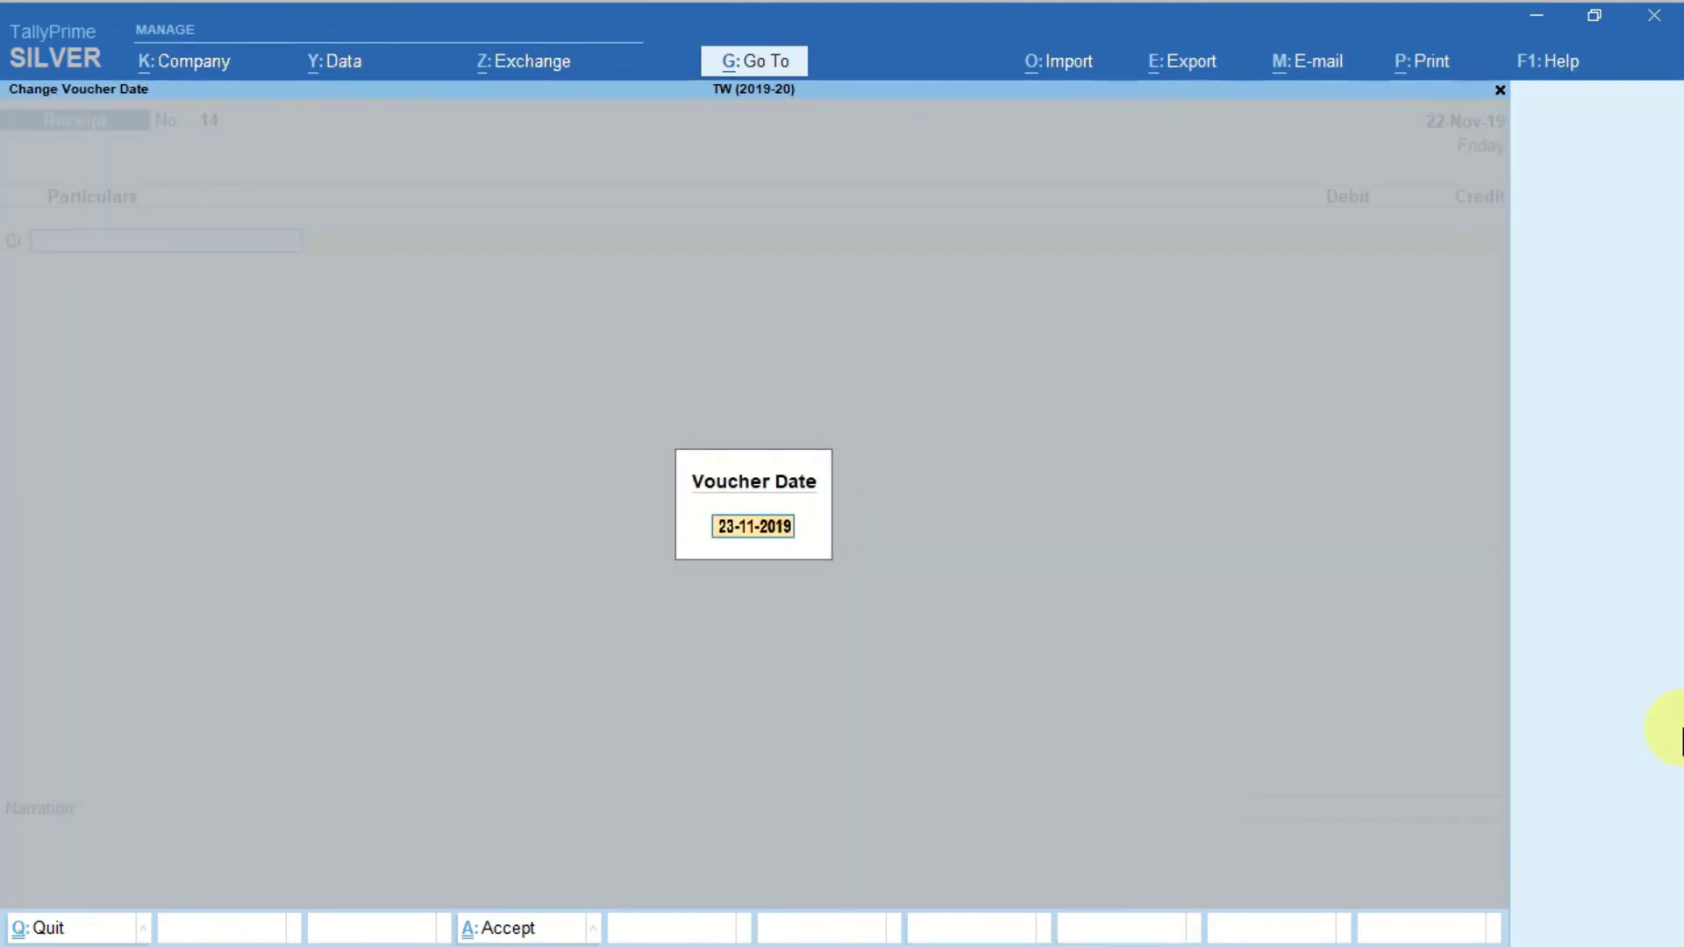
text(28)
key(Return)
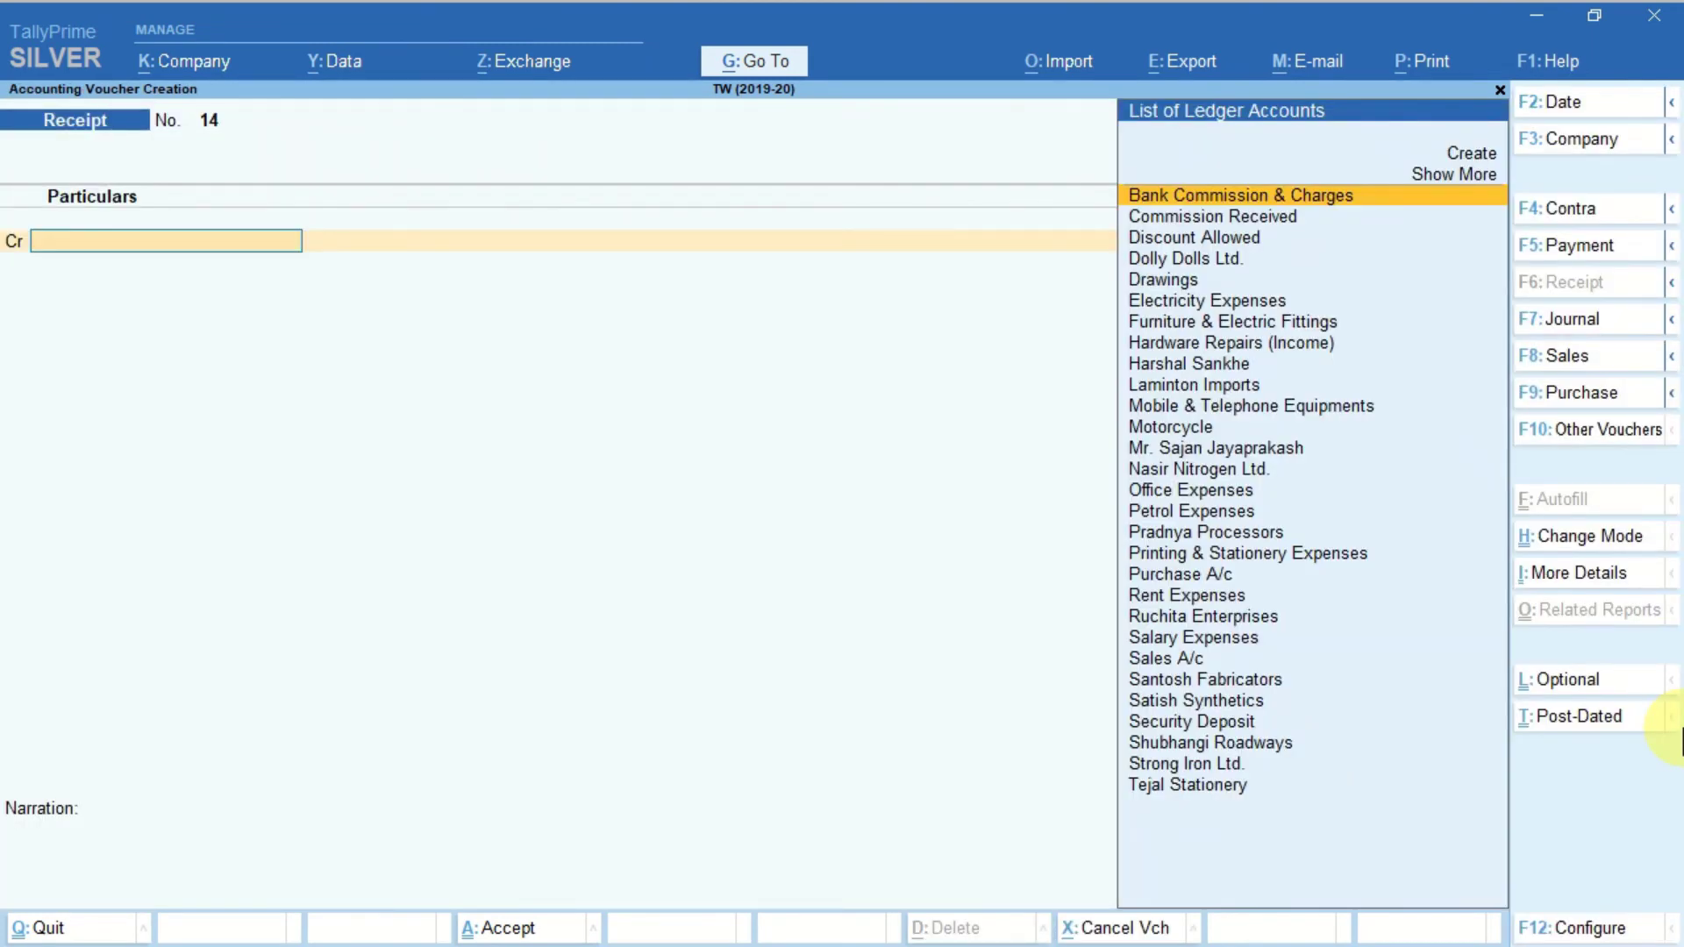
- Credit 7,110 to Strong Iron Ltd. and choose HDFC Bank as the debit ledger
text(St)
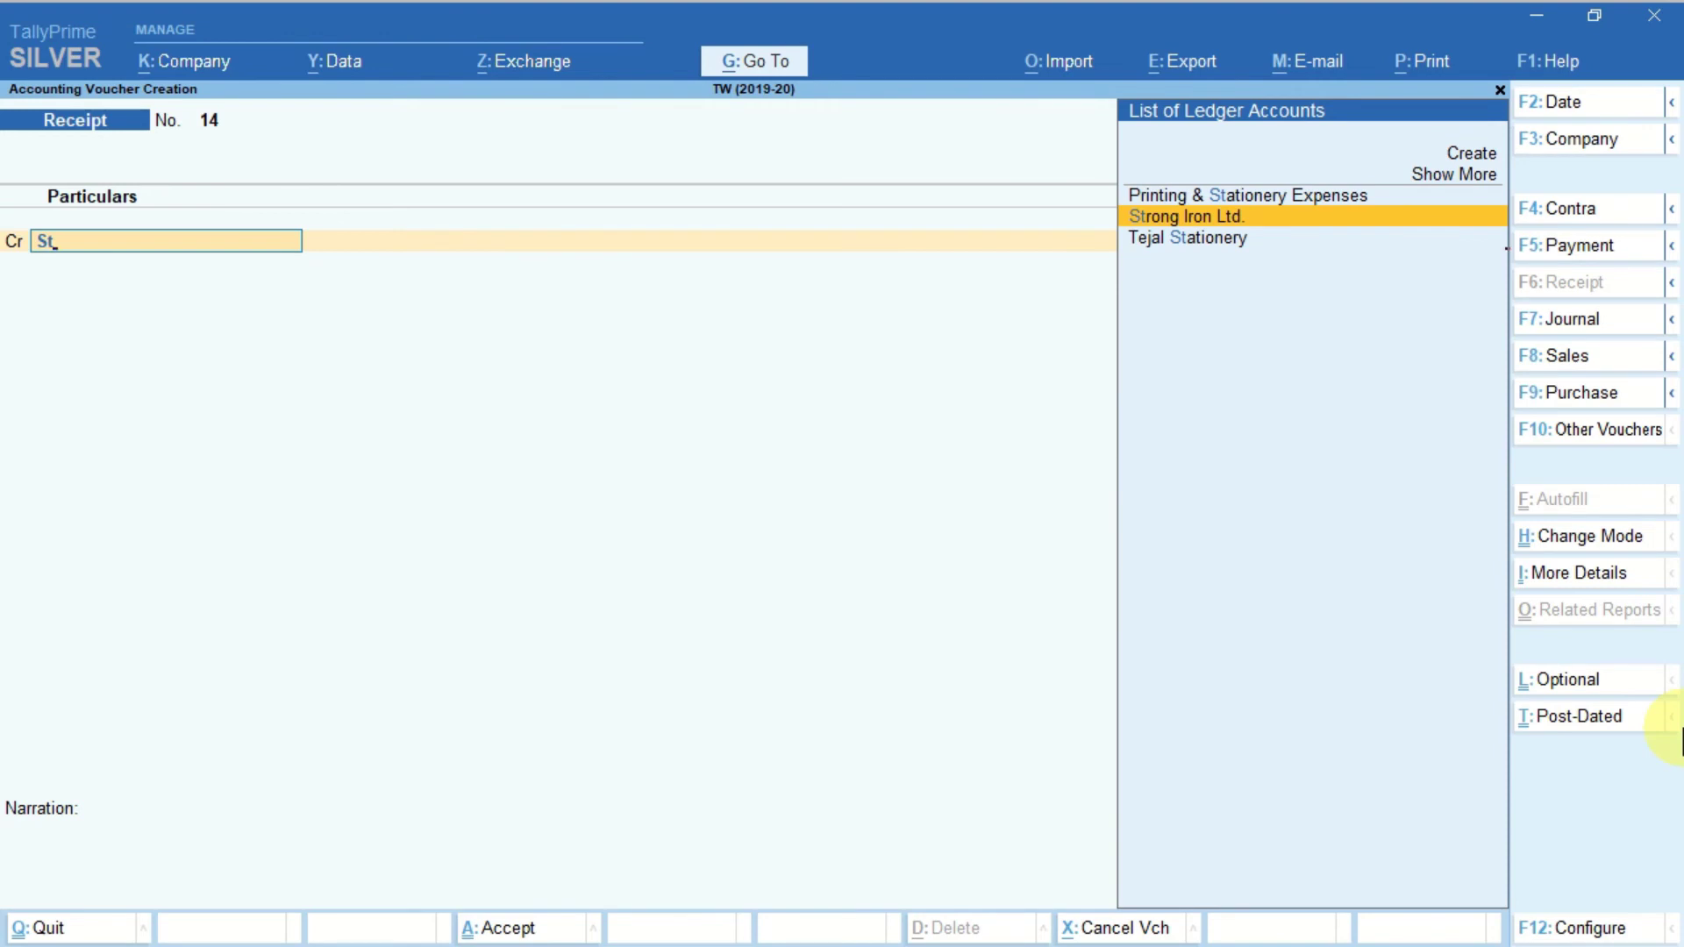
key(Return)
key(ctrl)
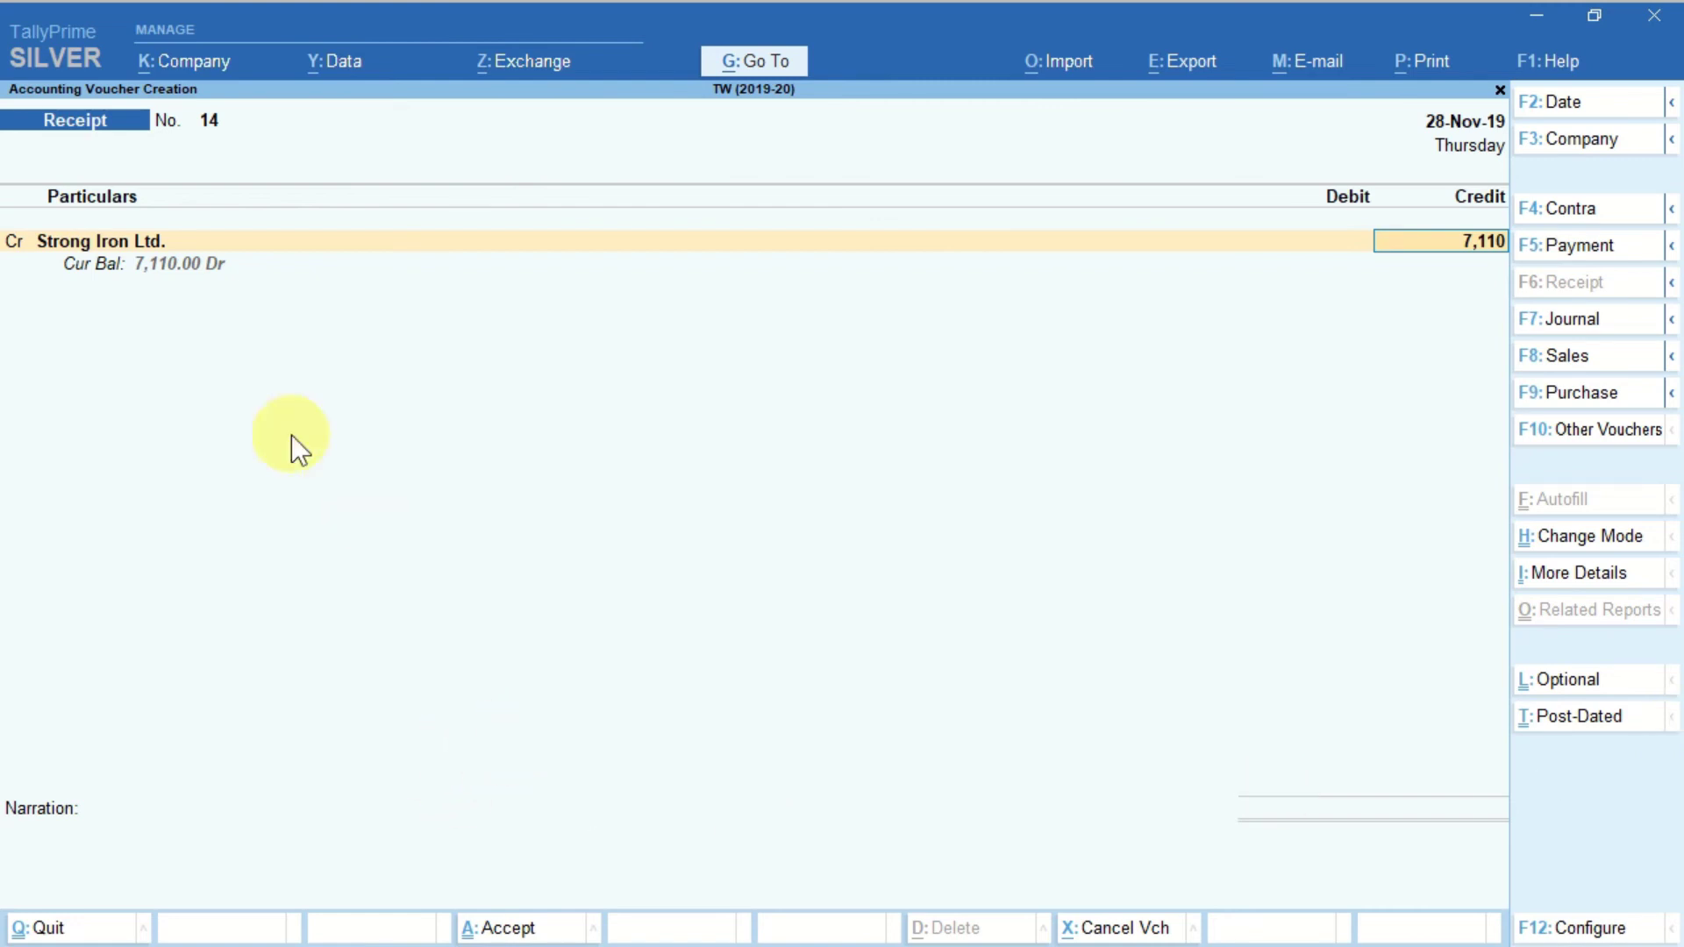
key(Return)
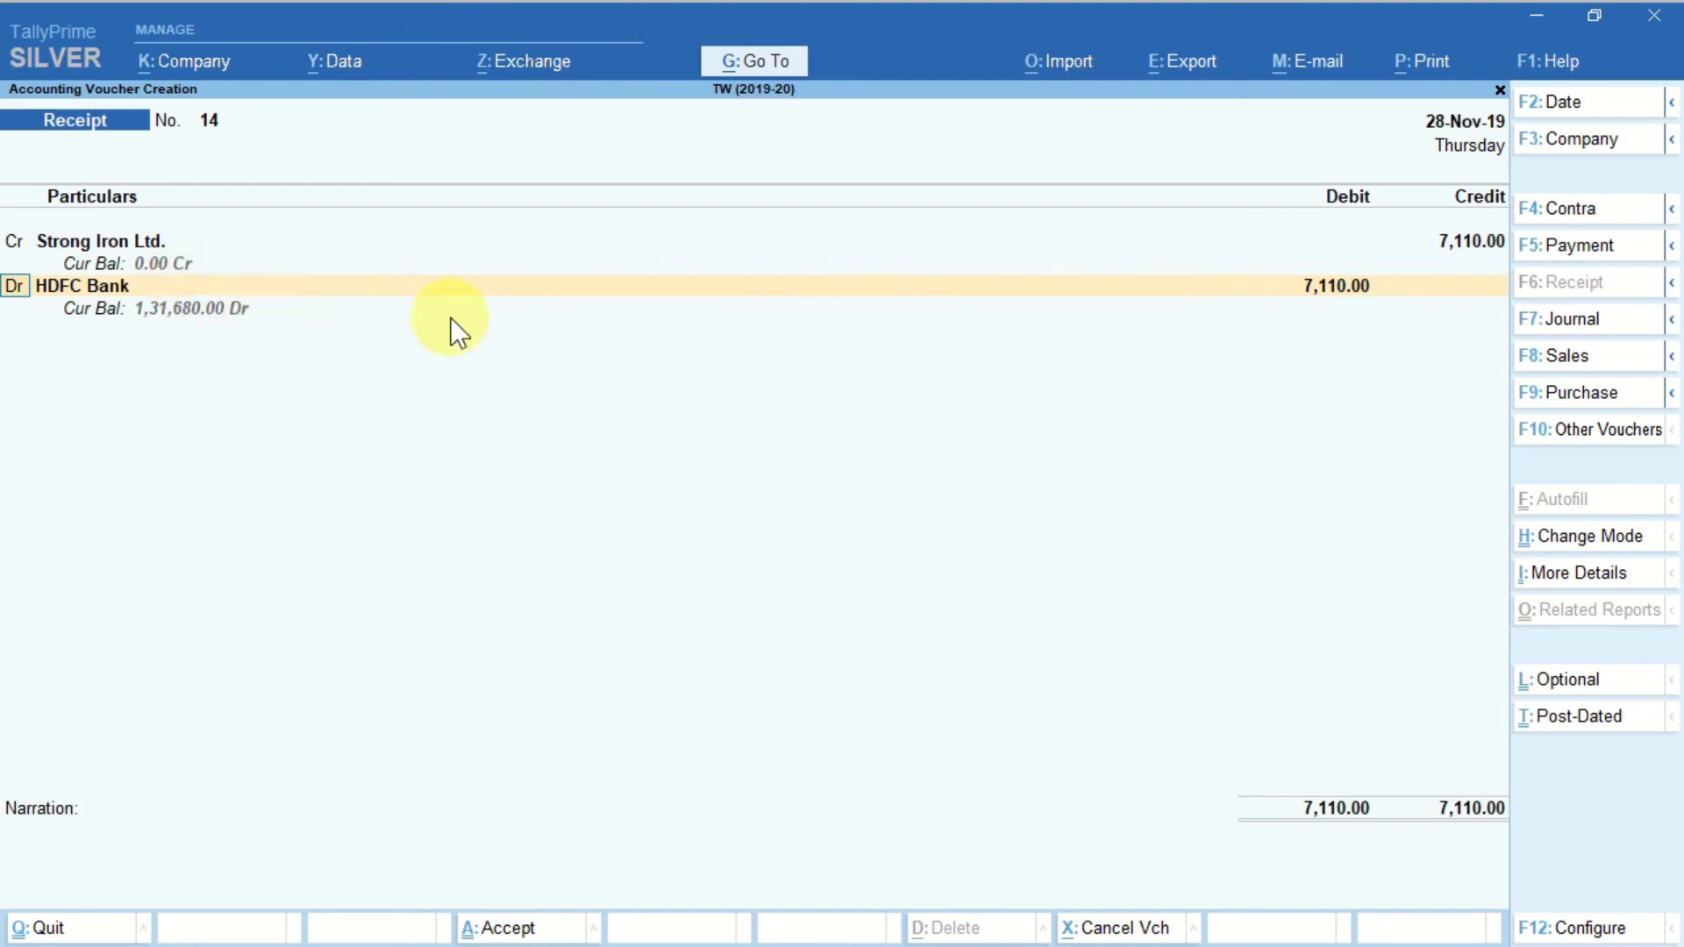
- Set the HDFC Bank debit amount to 7,100 in the receipt voucher
key(Return)
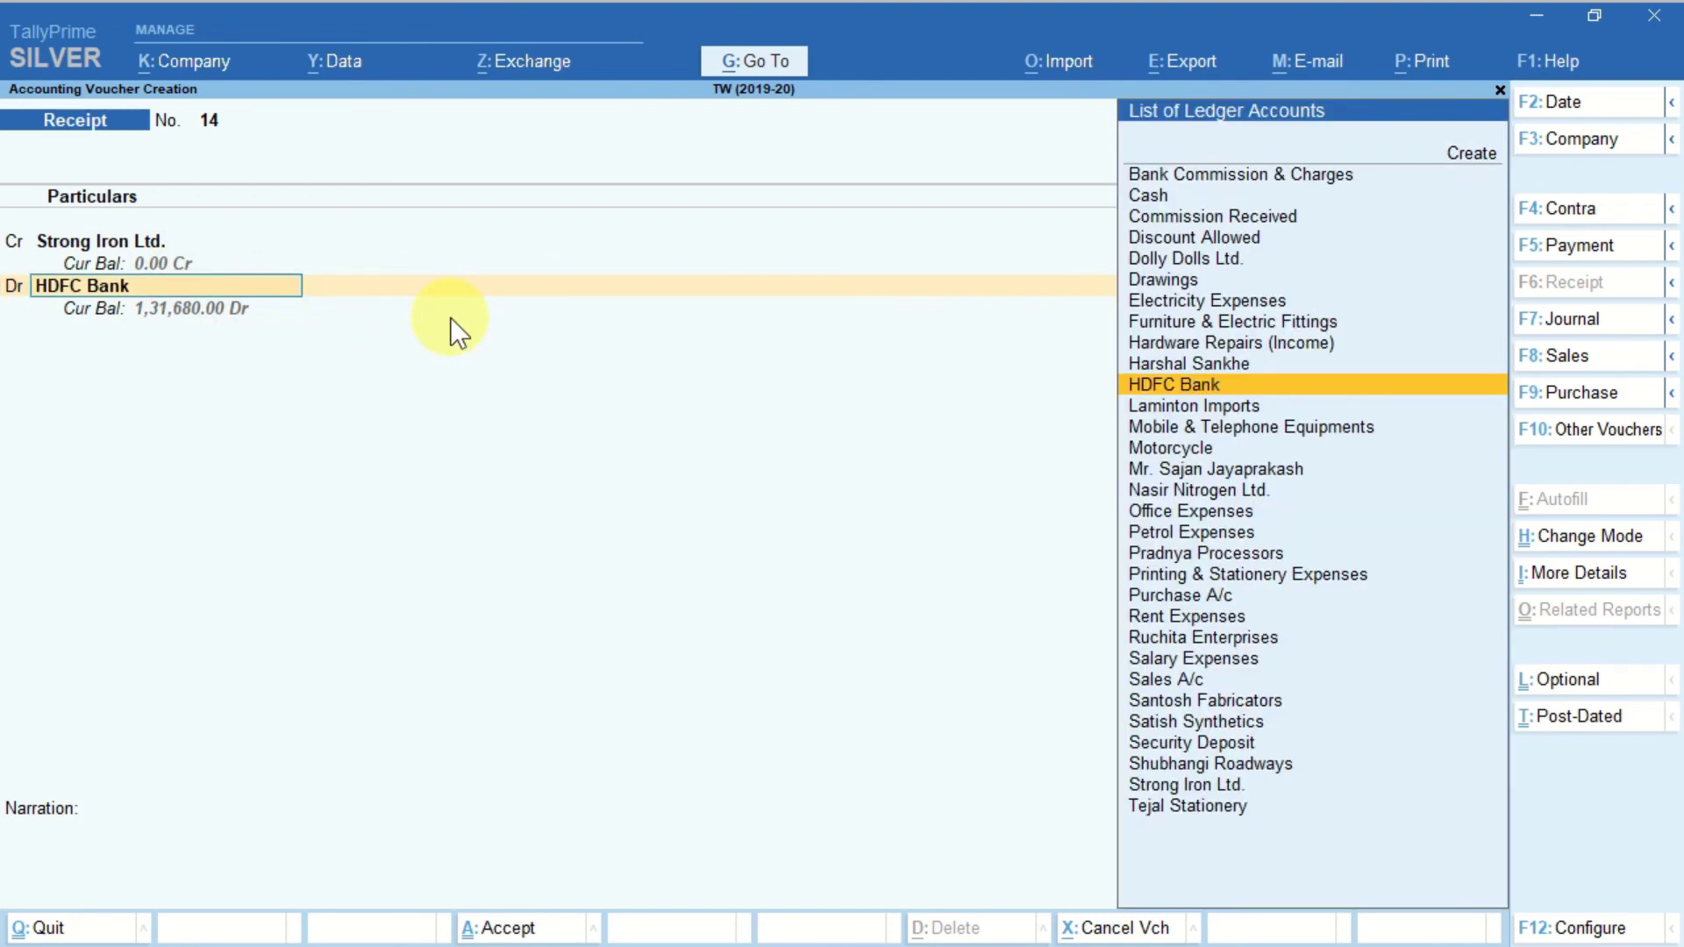
key(Return)
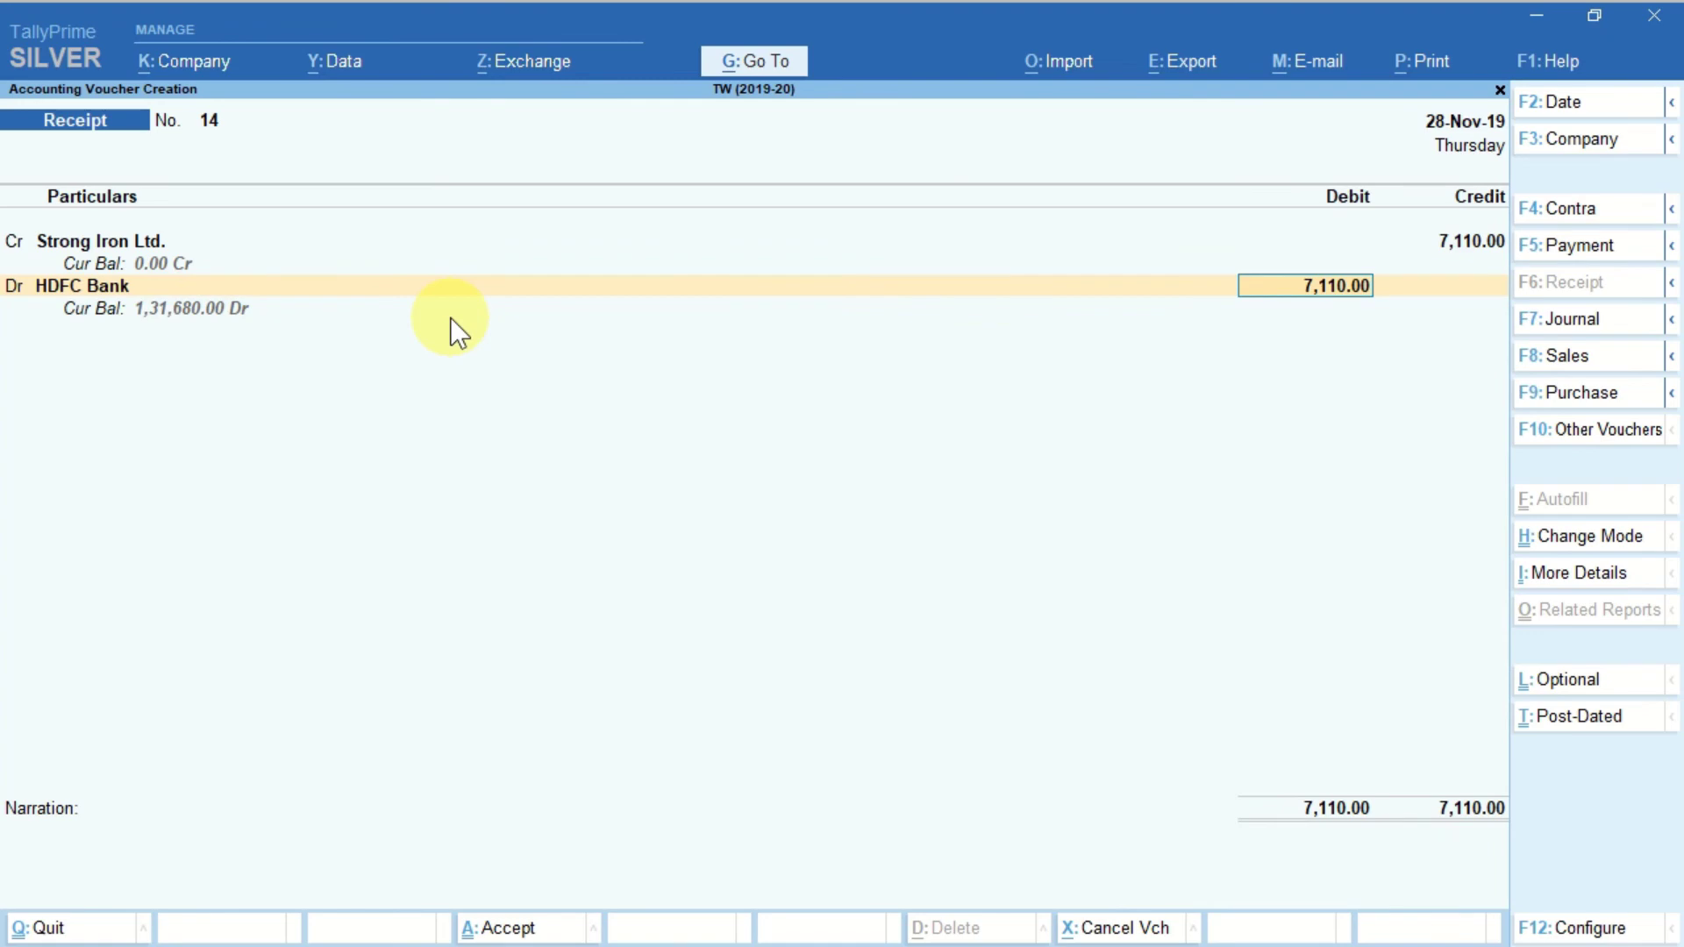
text(7,100)
key(Return)
key(ctrl+a)
key(BackSpace)
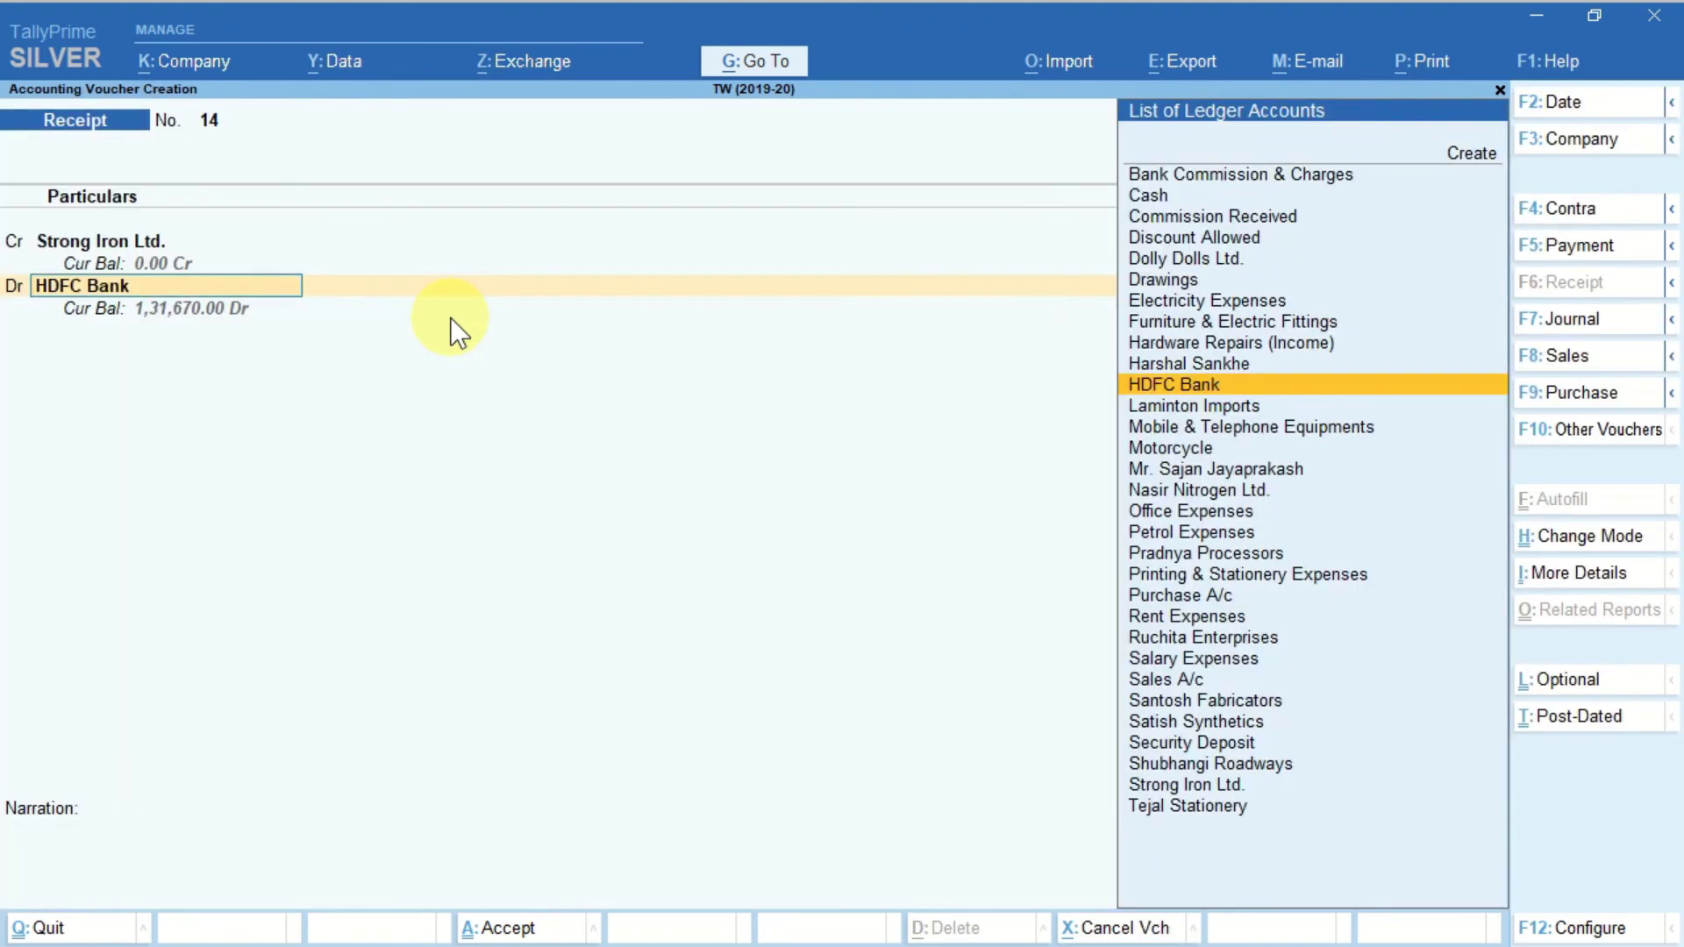
key(Return)
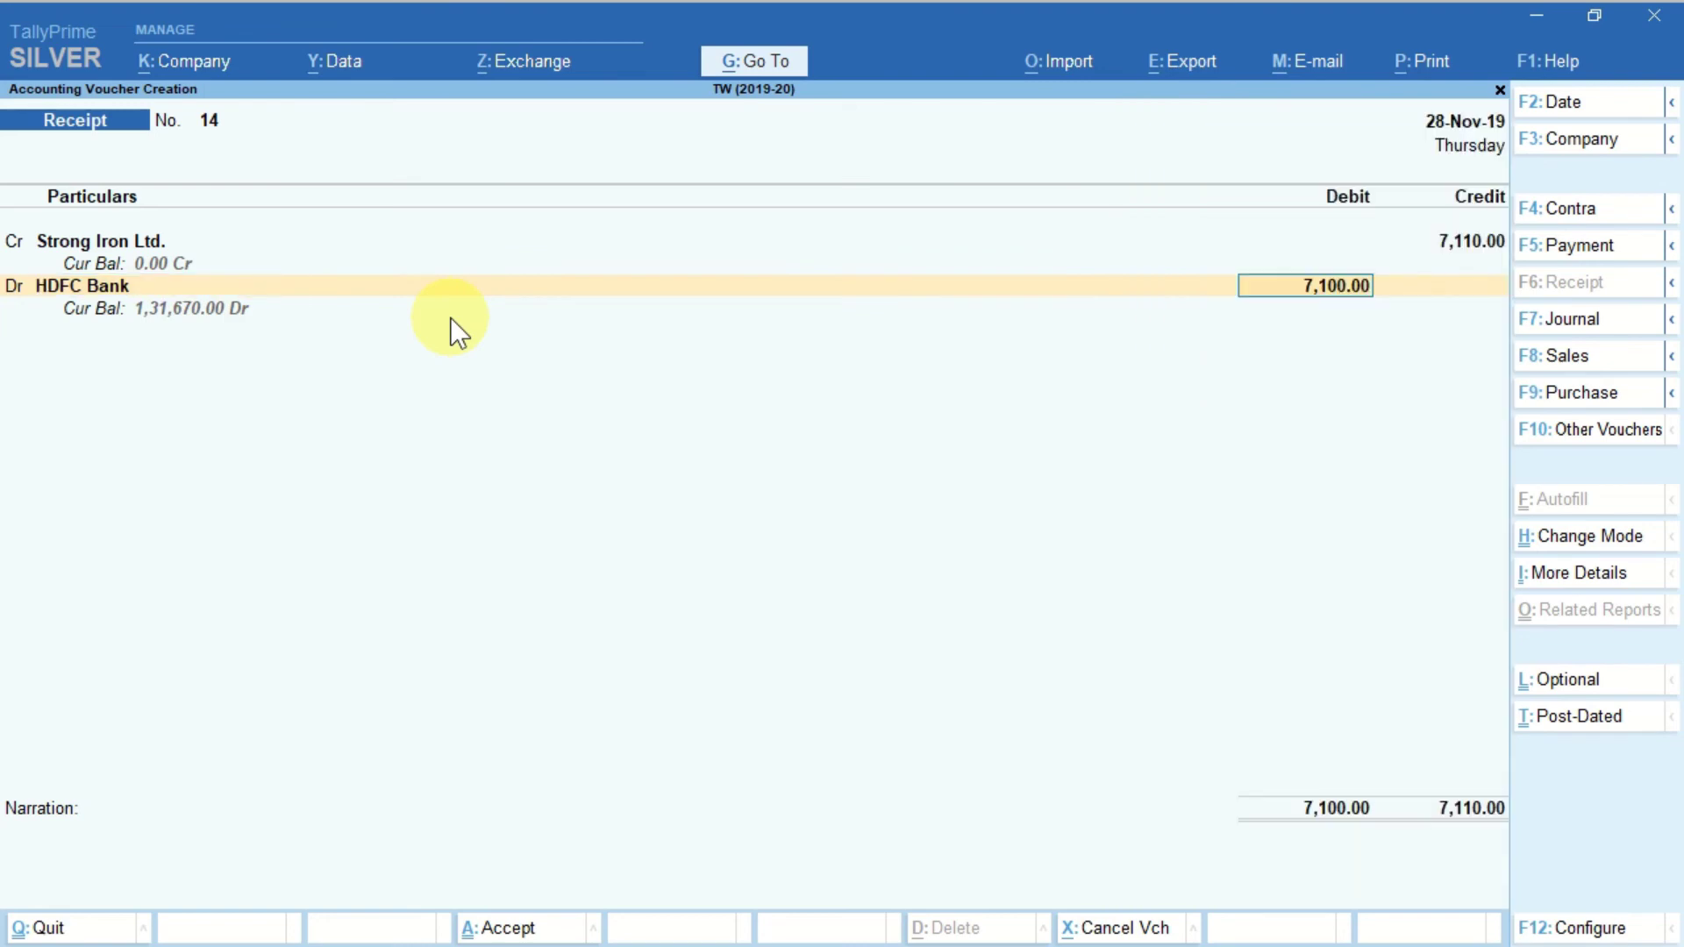
- Accept the Cheque/DD bank allocation for HDFC Bank and choose Discount Allowed as the second debit ledger
key(Return)
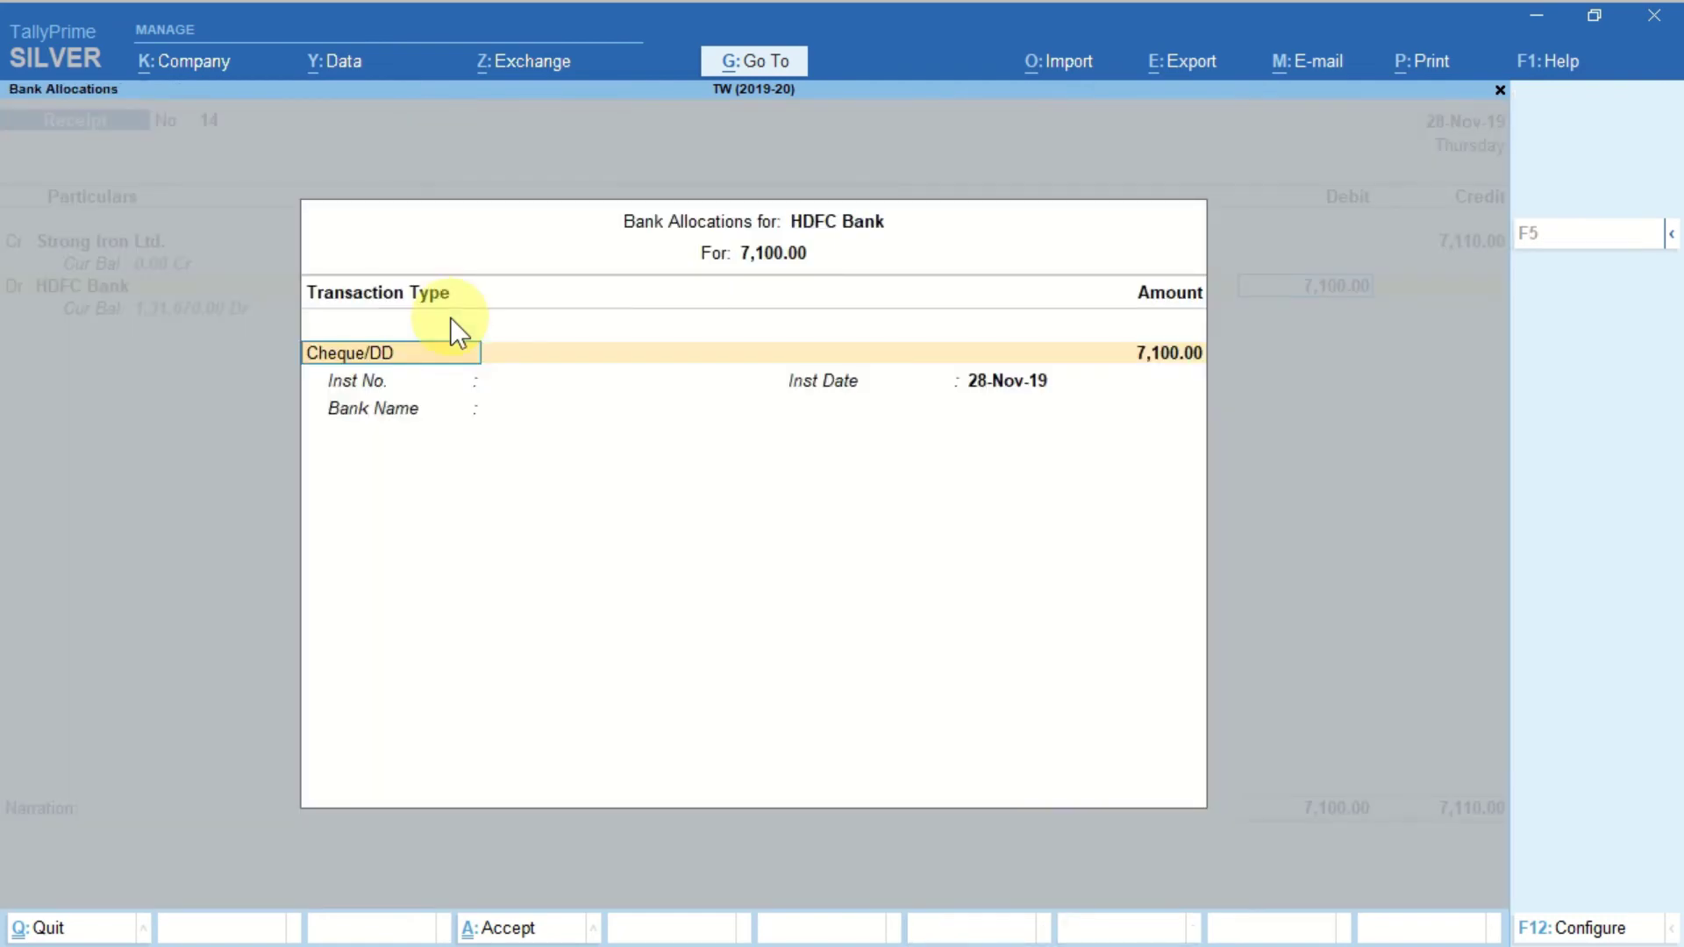
key(ctrl+a)
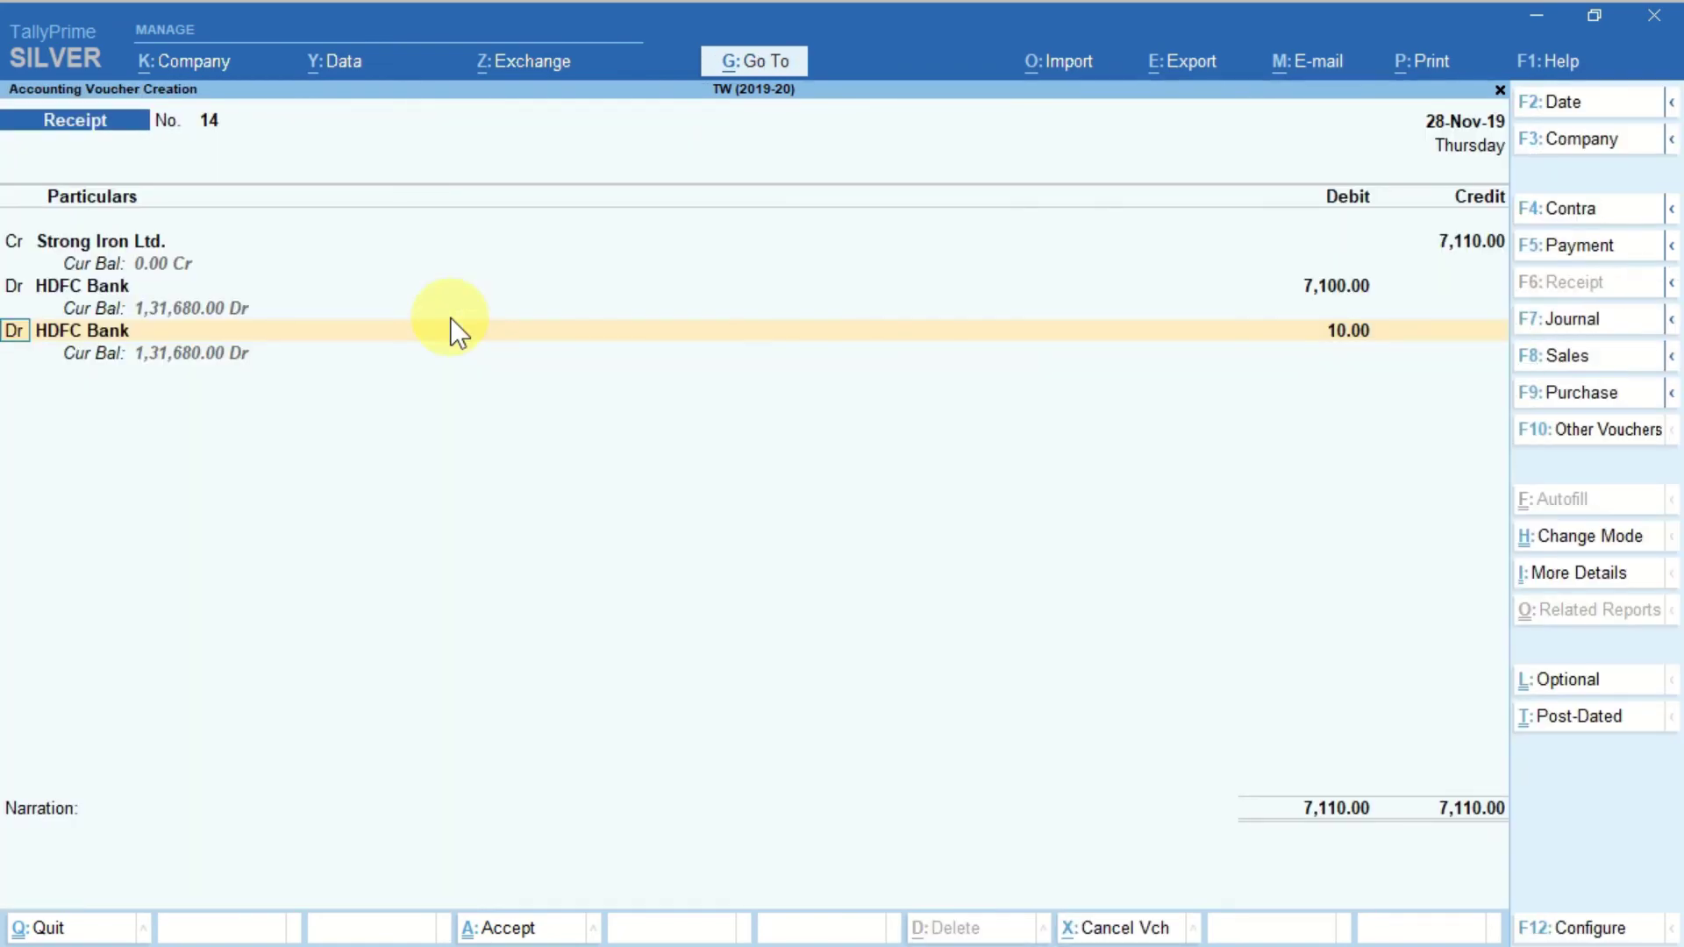
key(Return)
text(Dis)
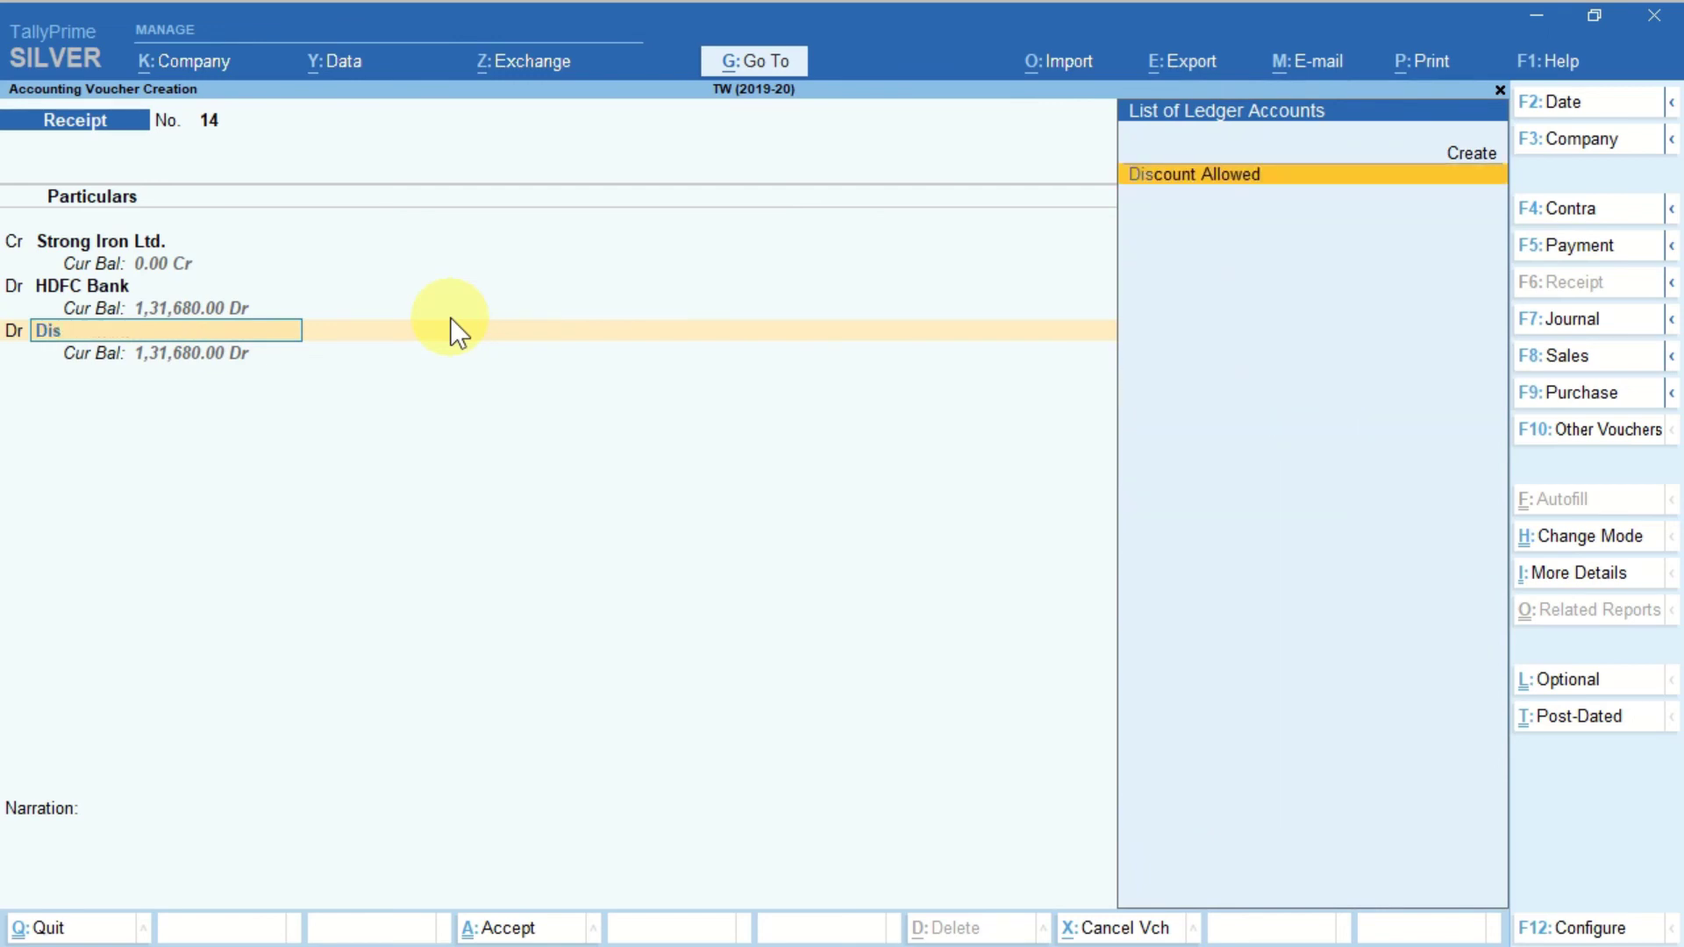
key(Return)
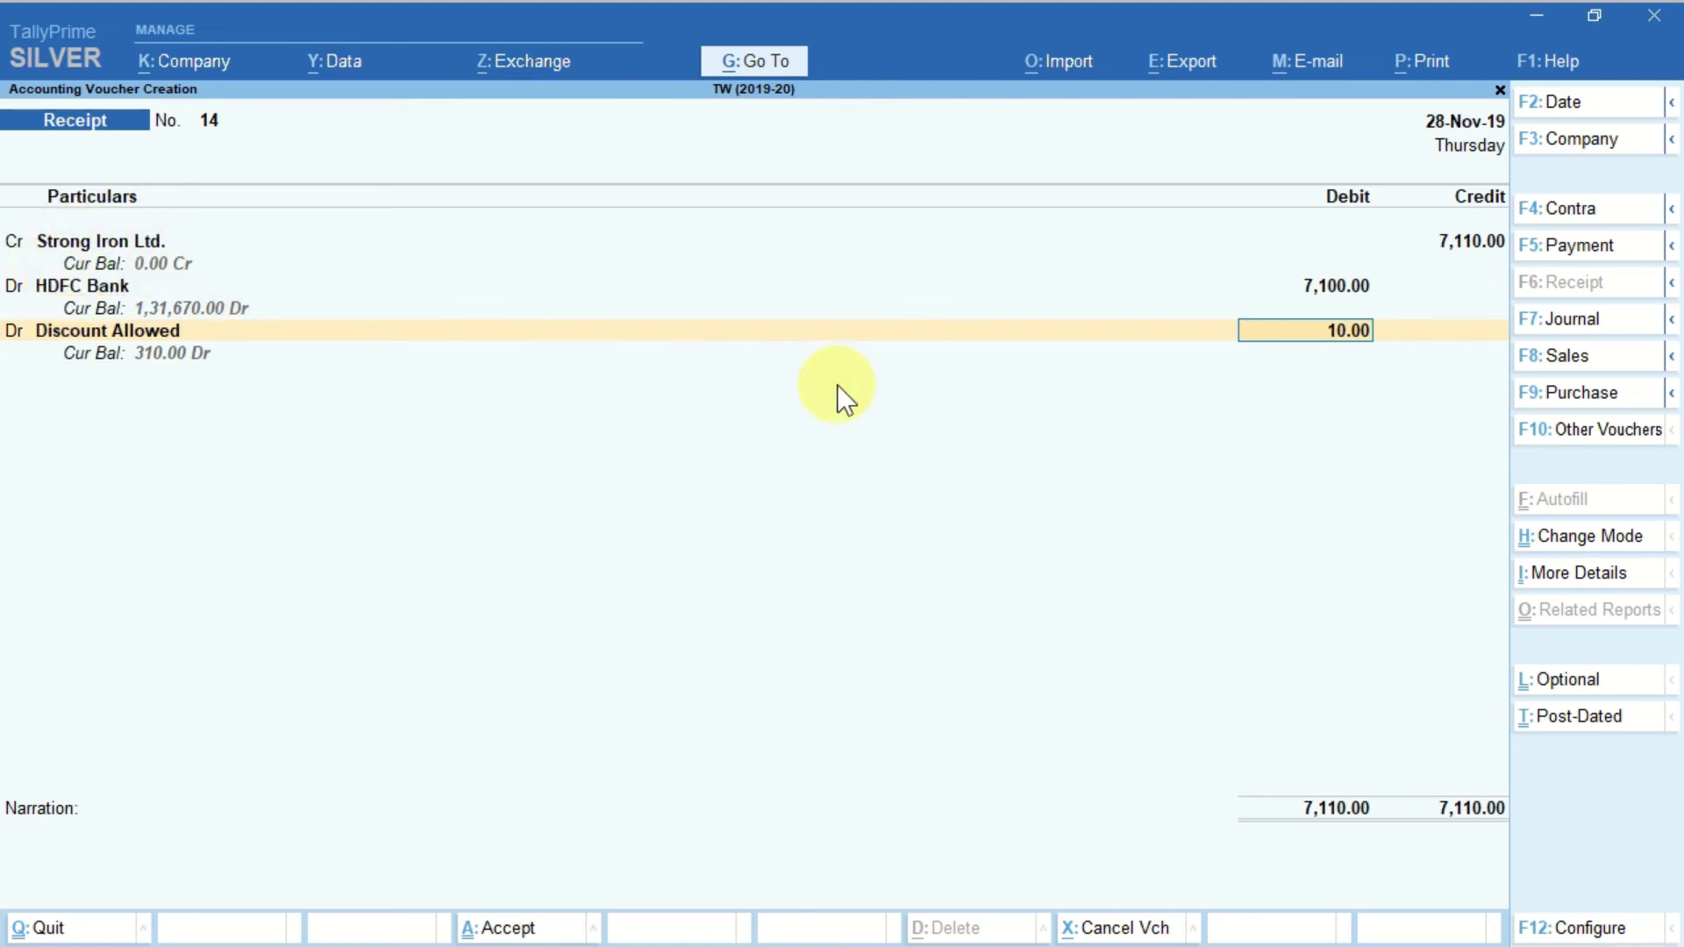
- Debit 10 to Discount Allowed and save the receipt voucher without a narration
key(Return)
key(Return)
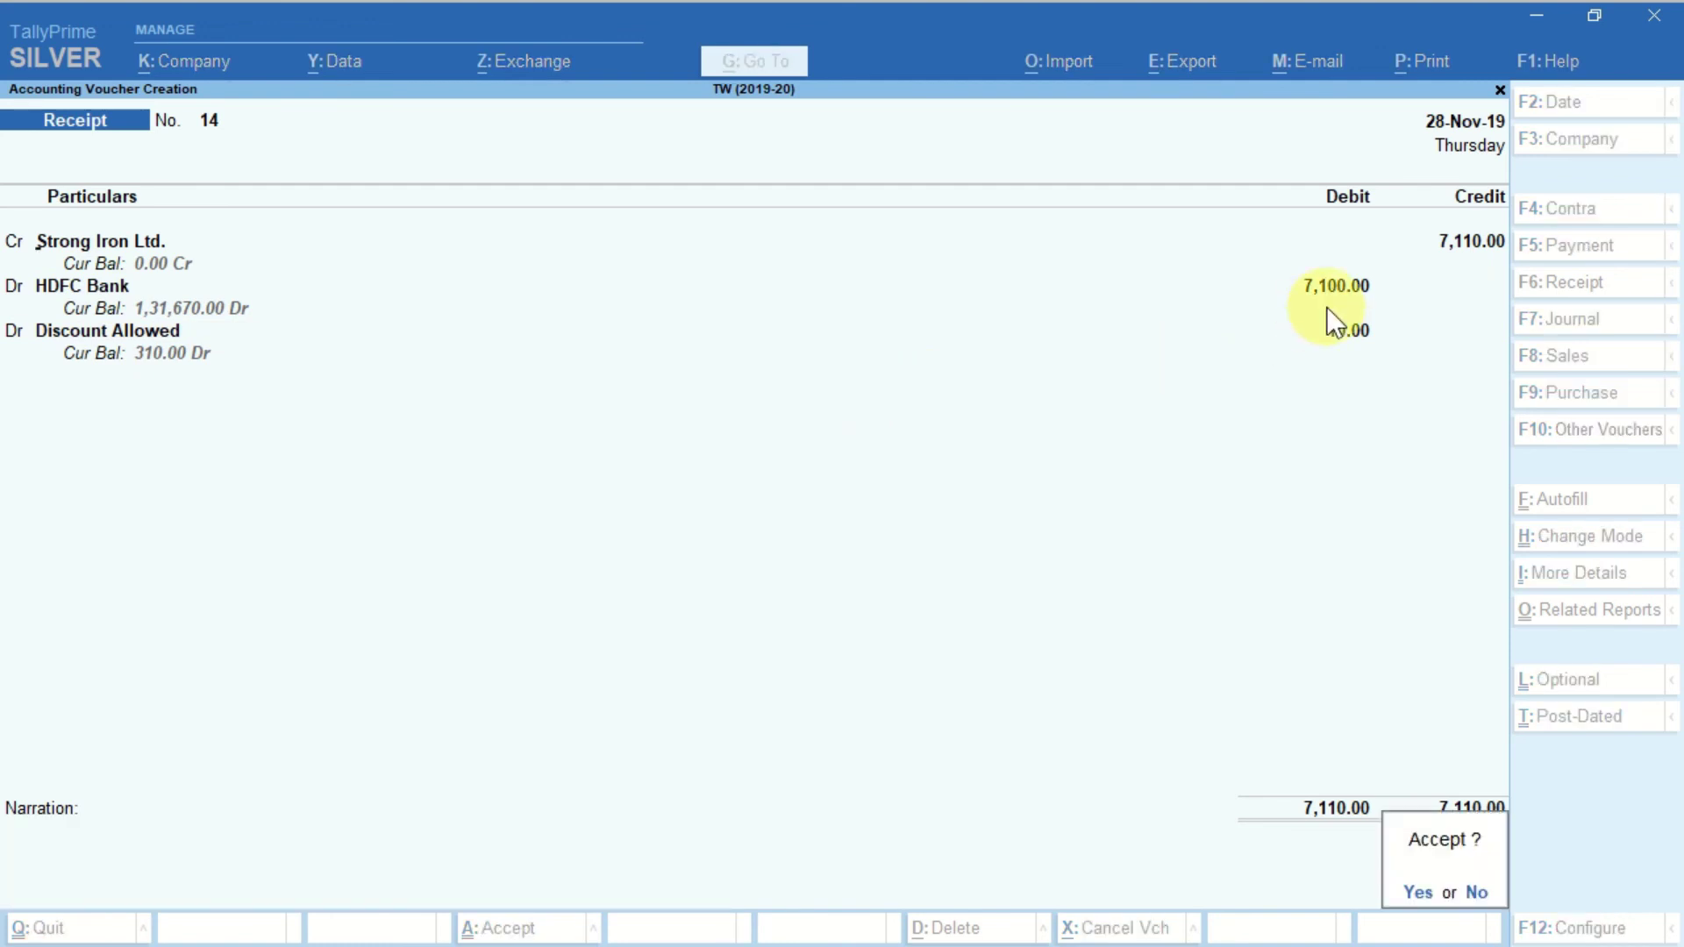
key(Return)
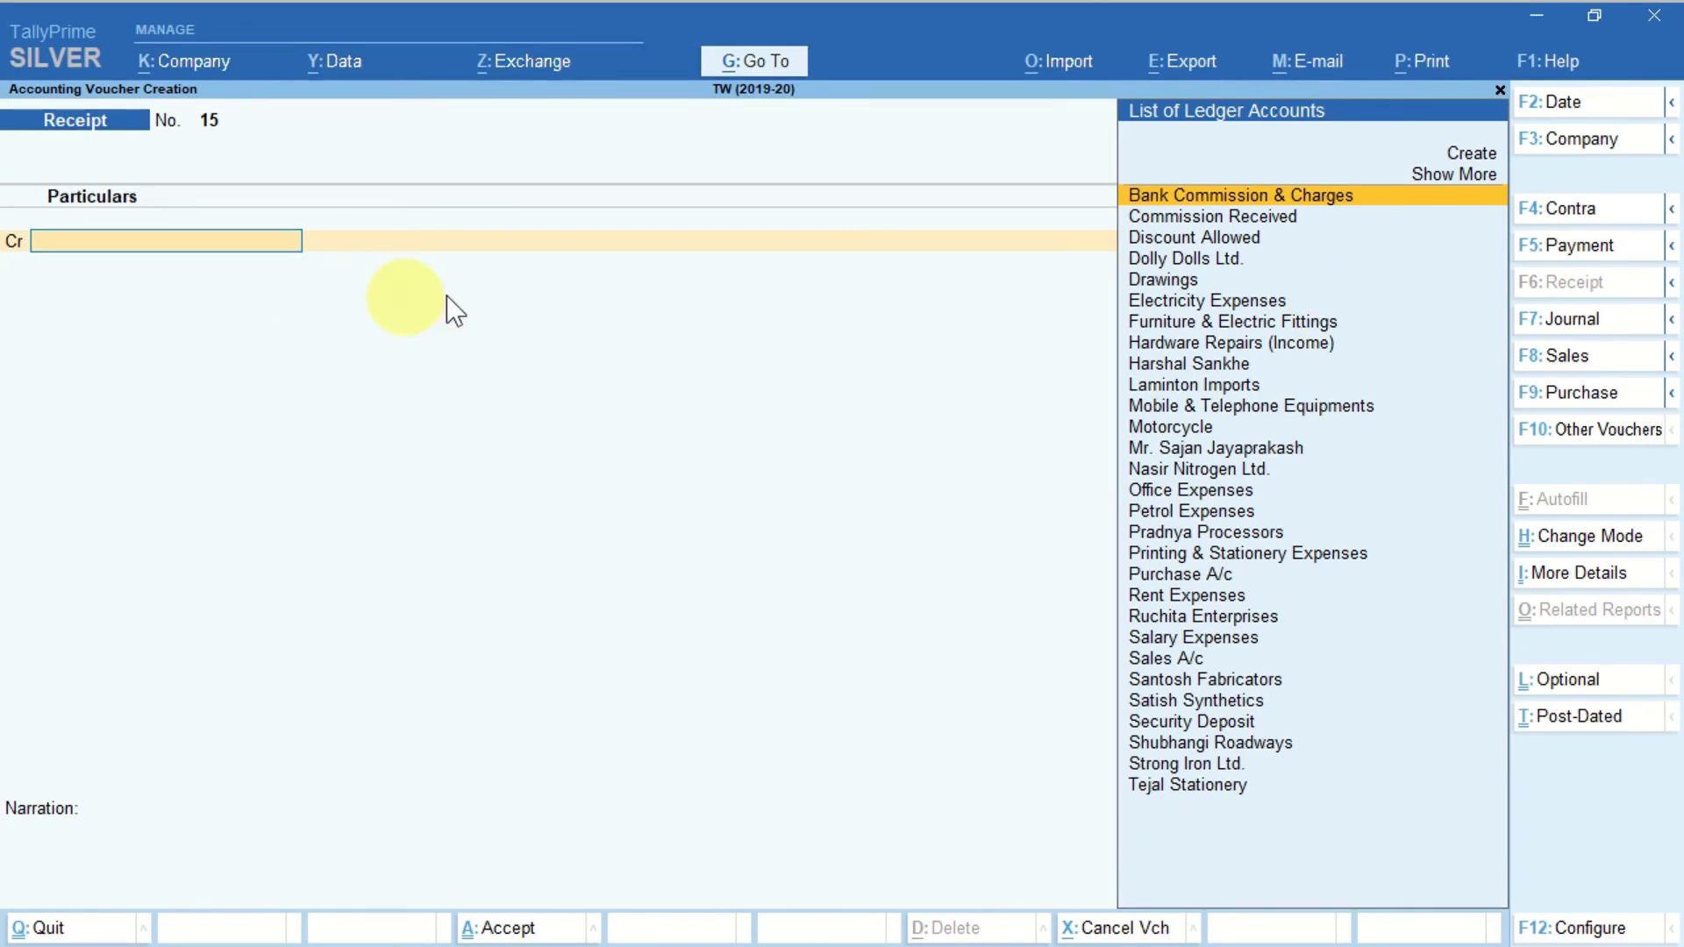
- Open the Trial Balance report in detailed form and review the closing balances down to the indirect expenses
click(744, 66)
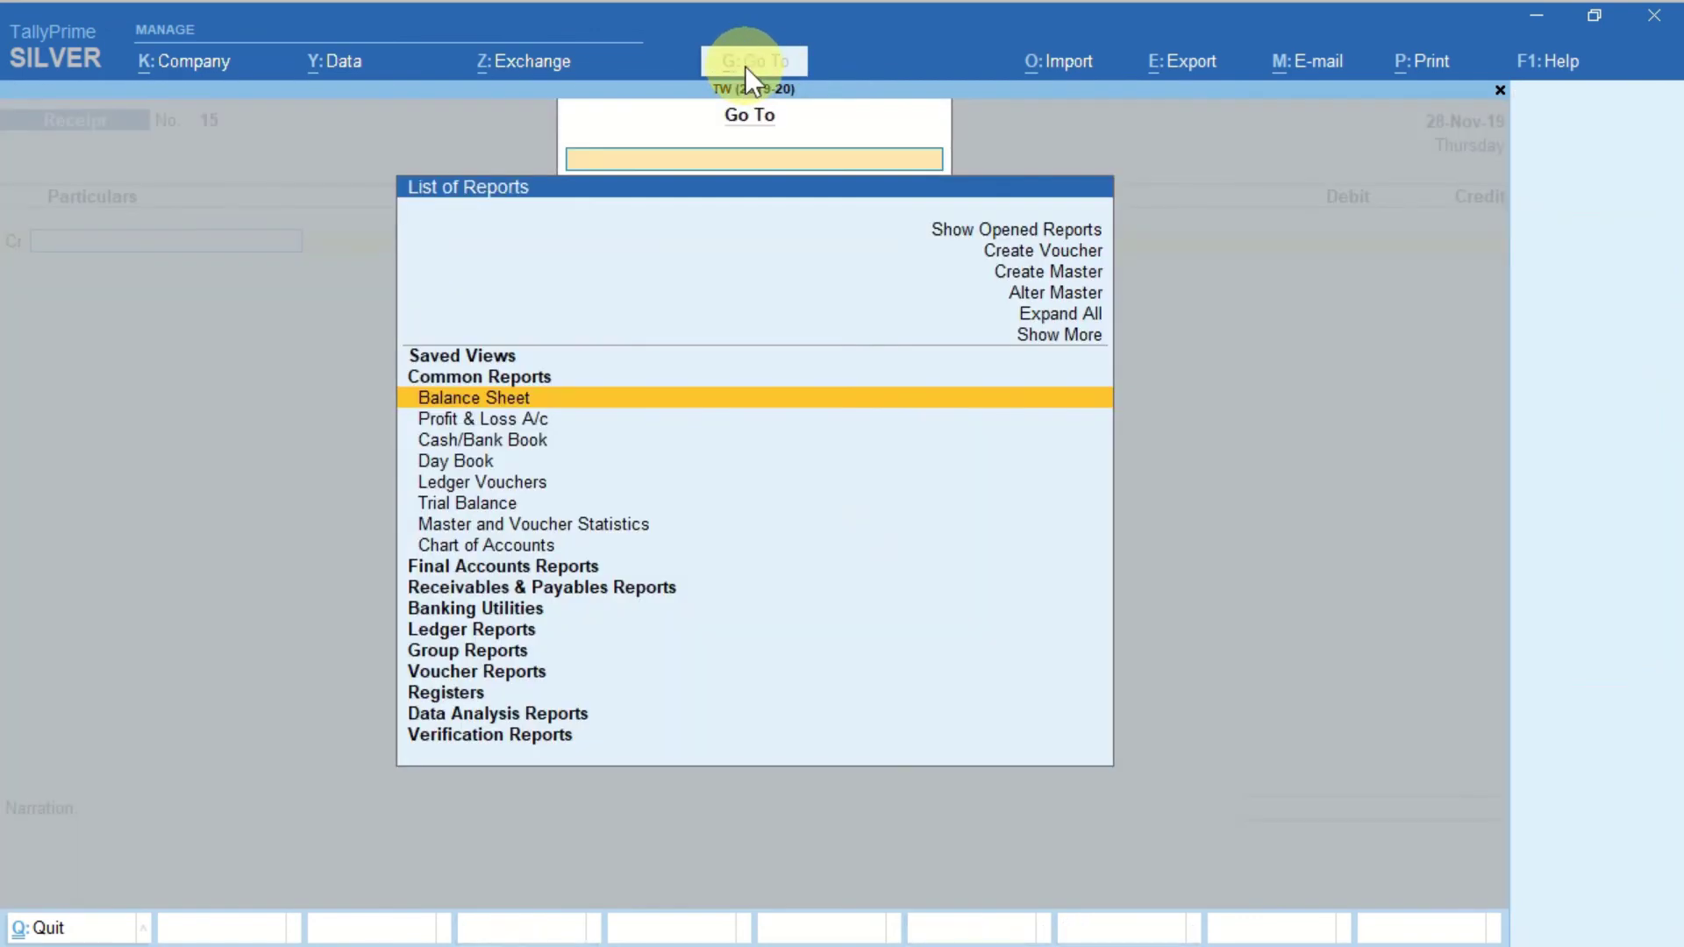
text(Tri)
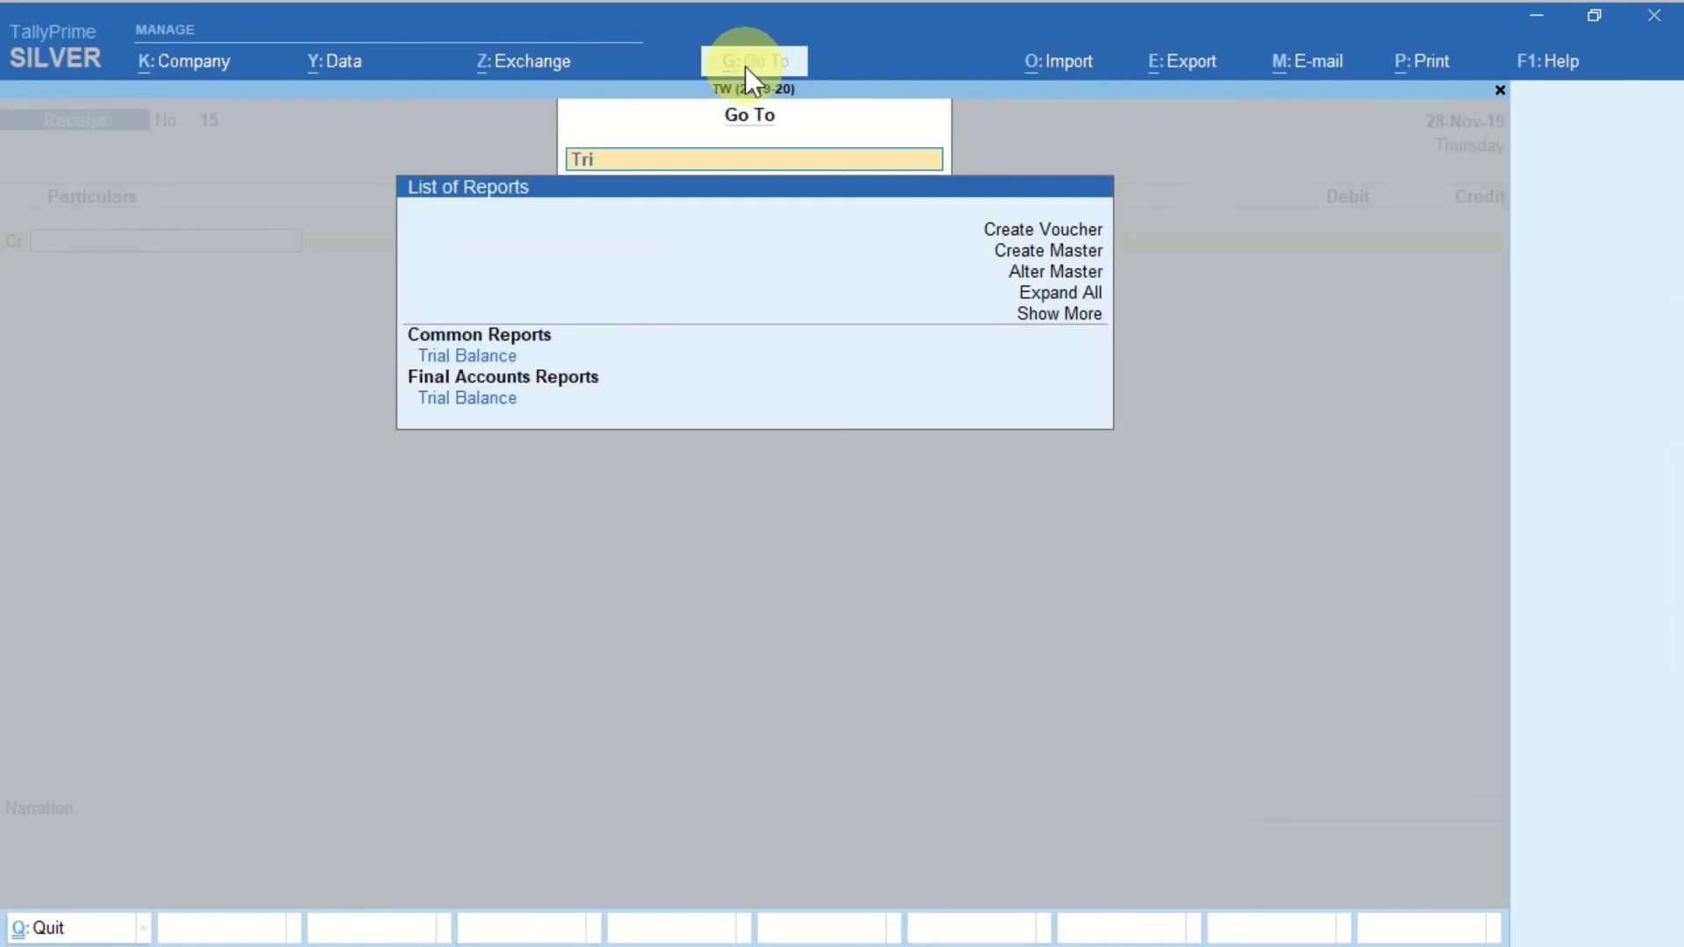
key(Return)
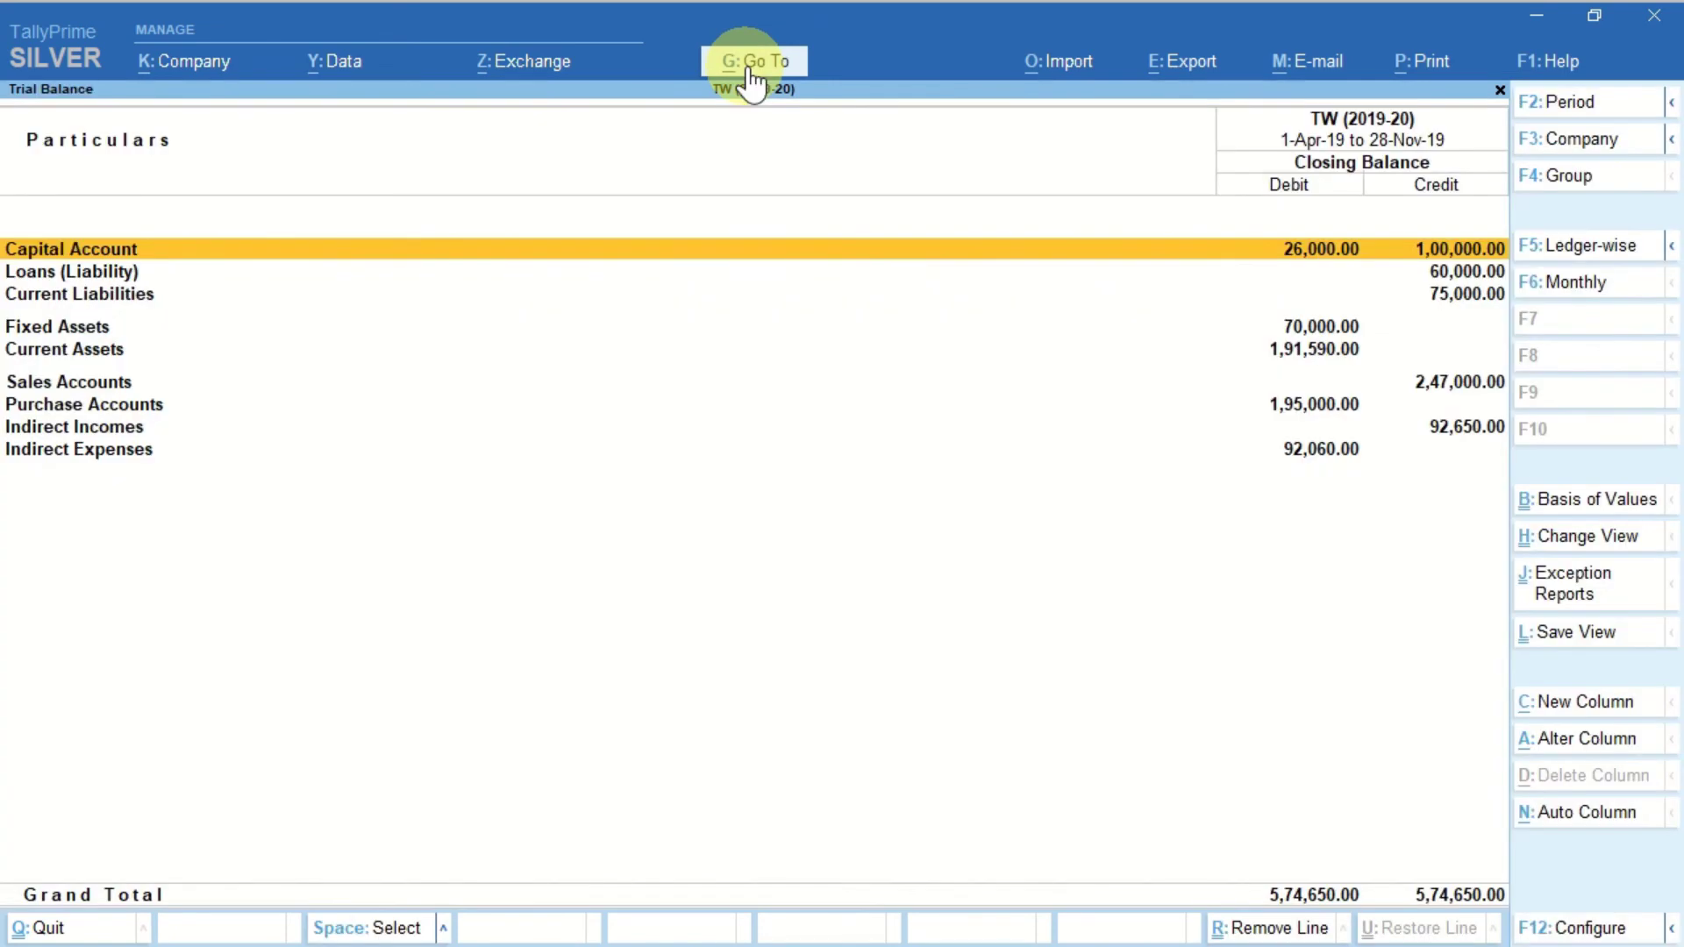
key(alt)
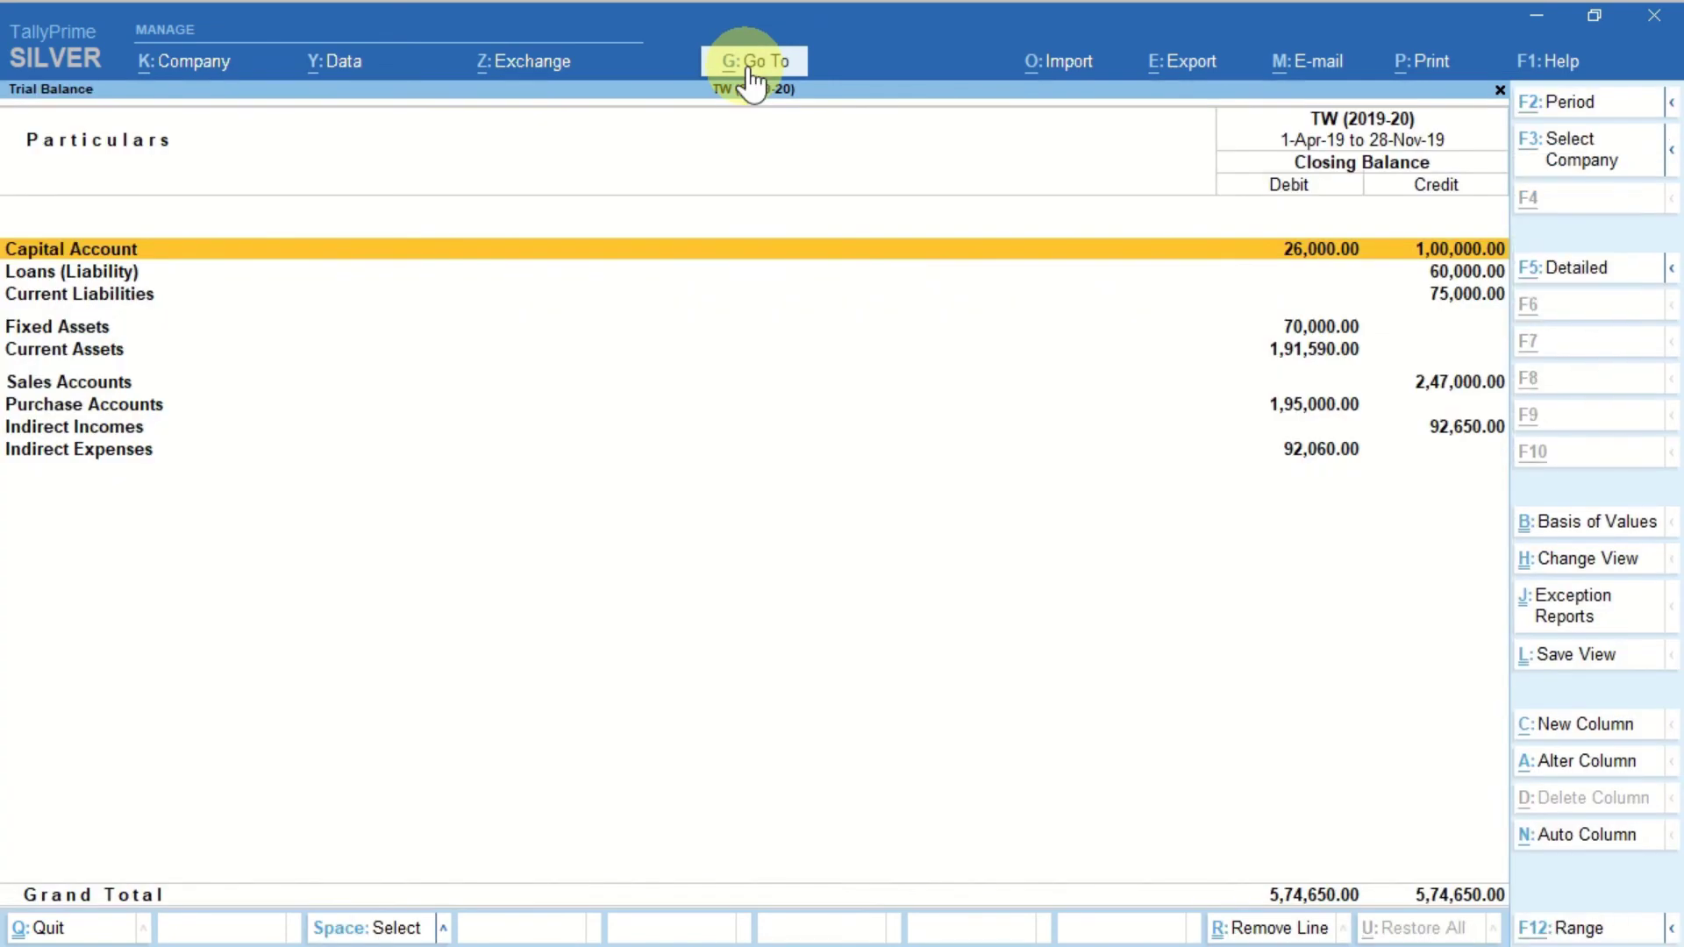
key(alt+F5)
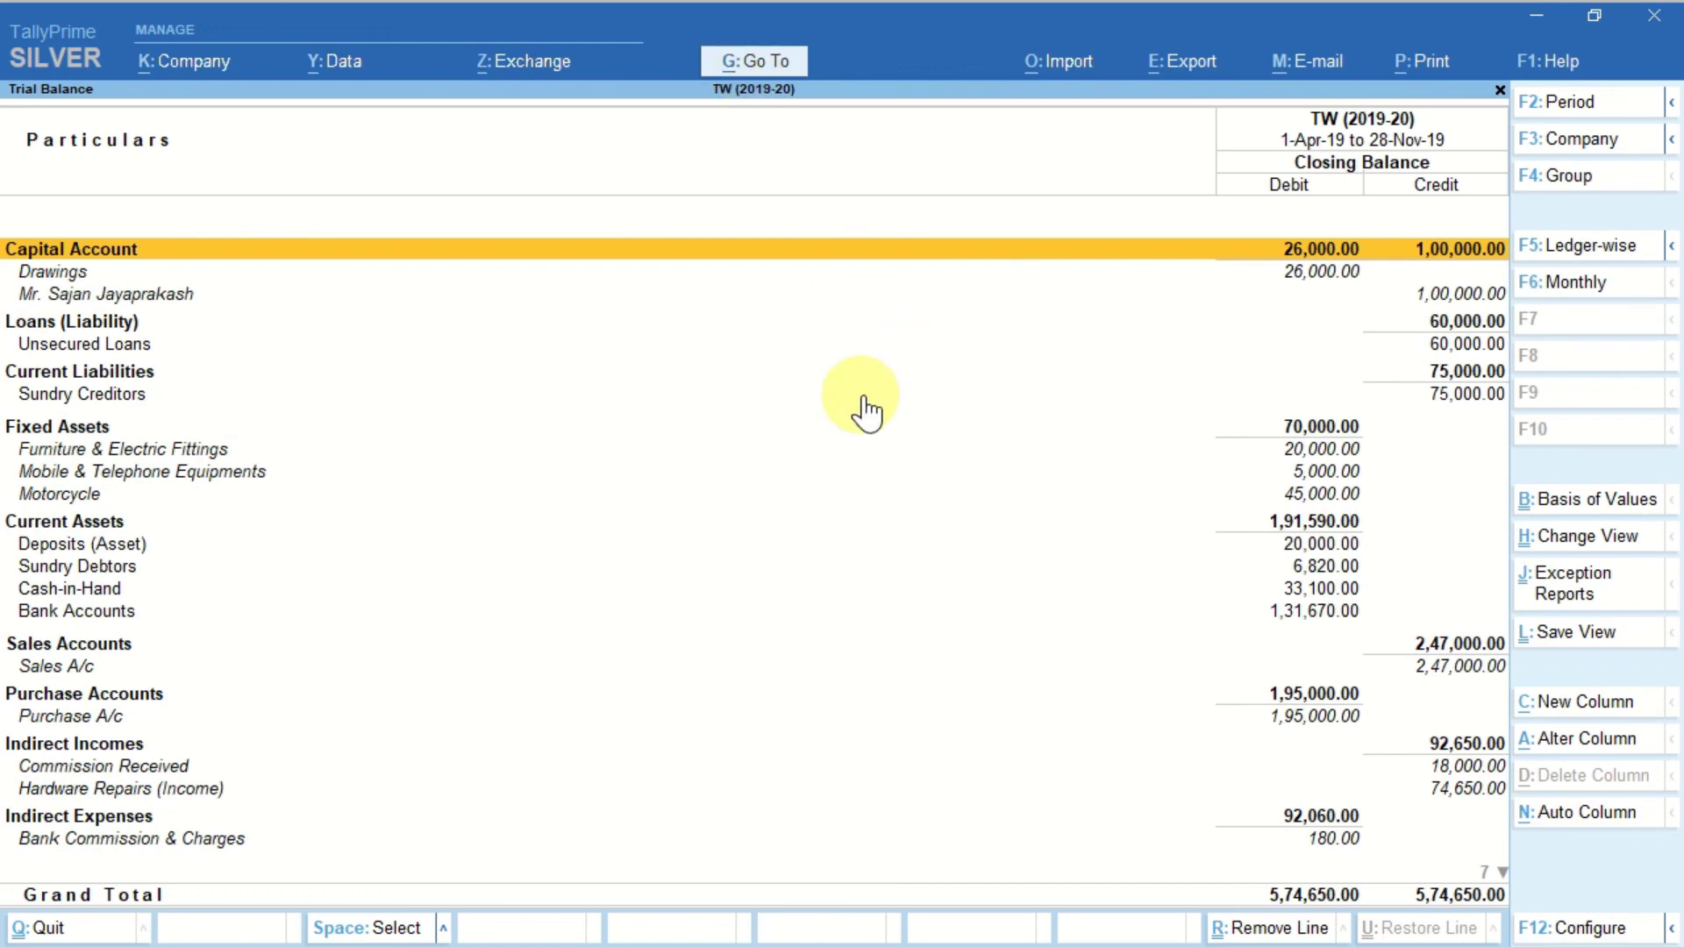
scroll(864, 408, down, 20)
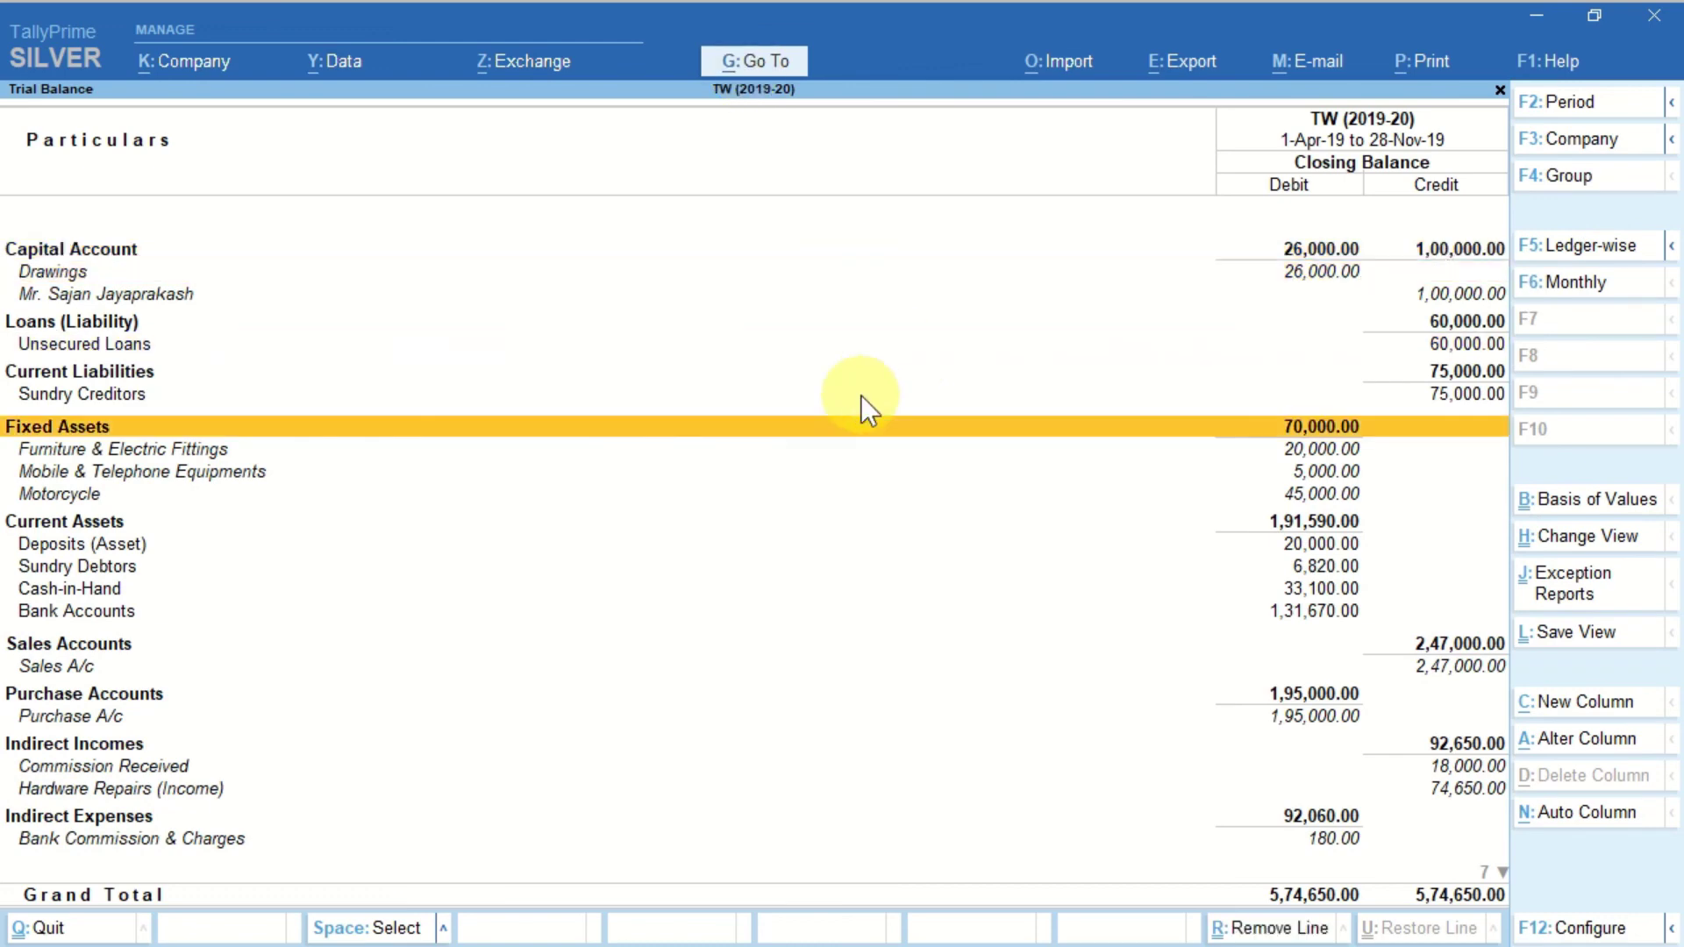
scroll(864, 408, down, 6)
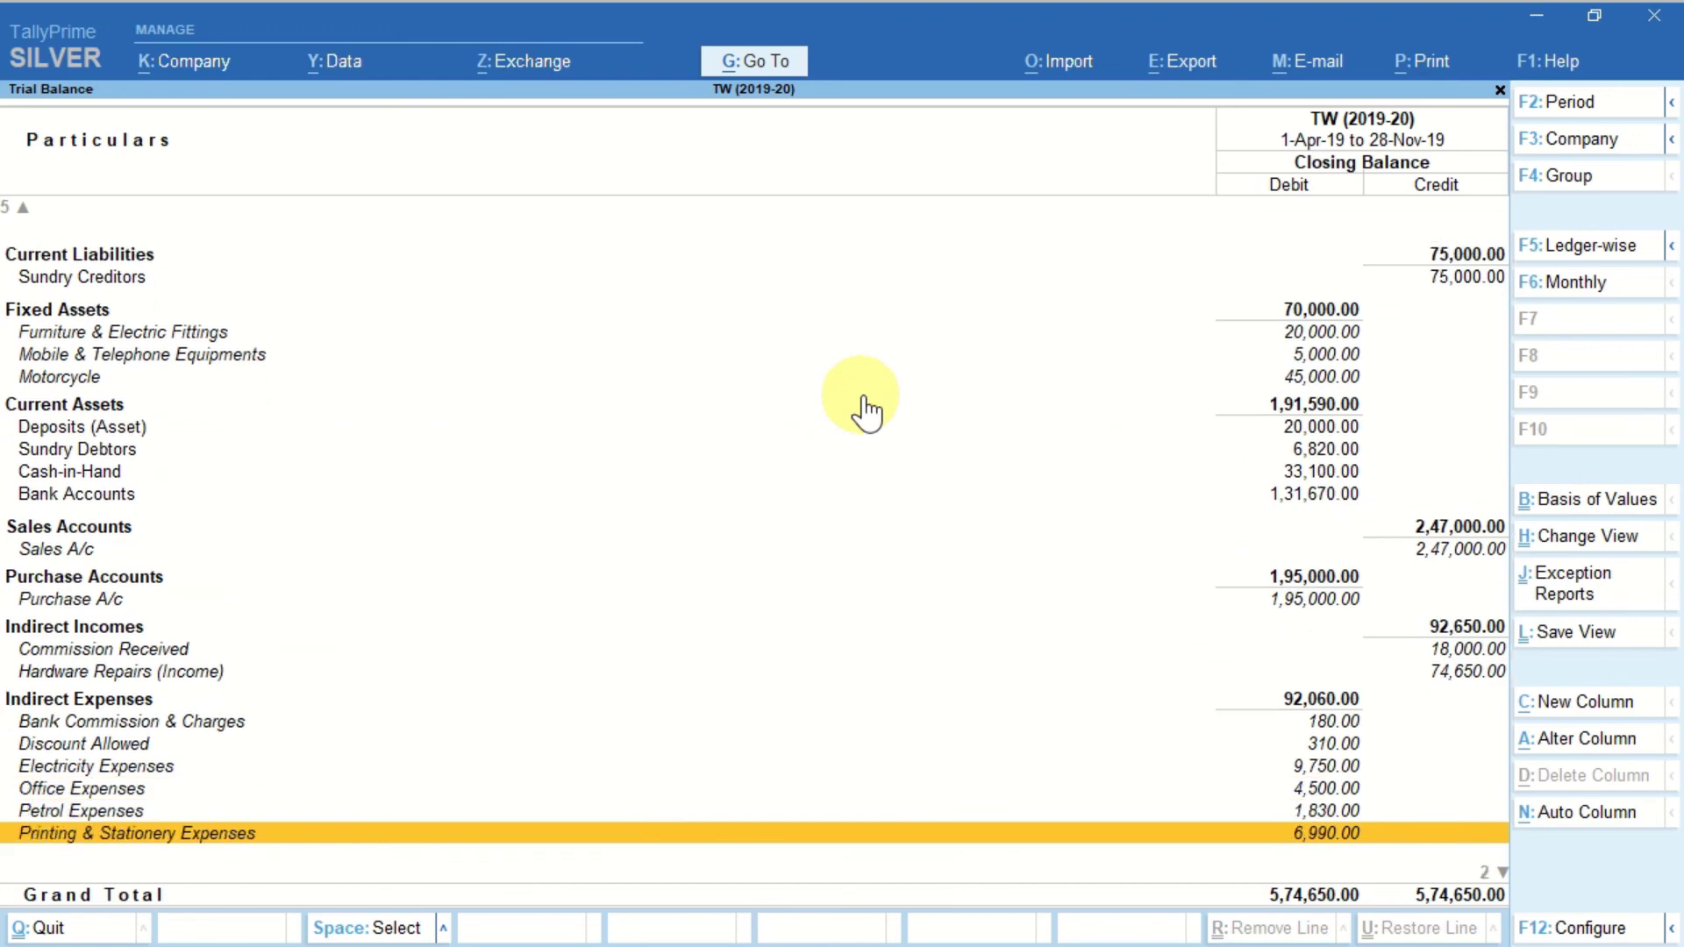